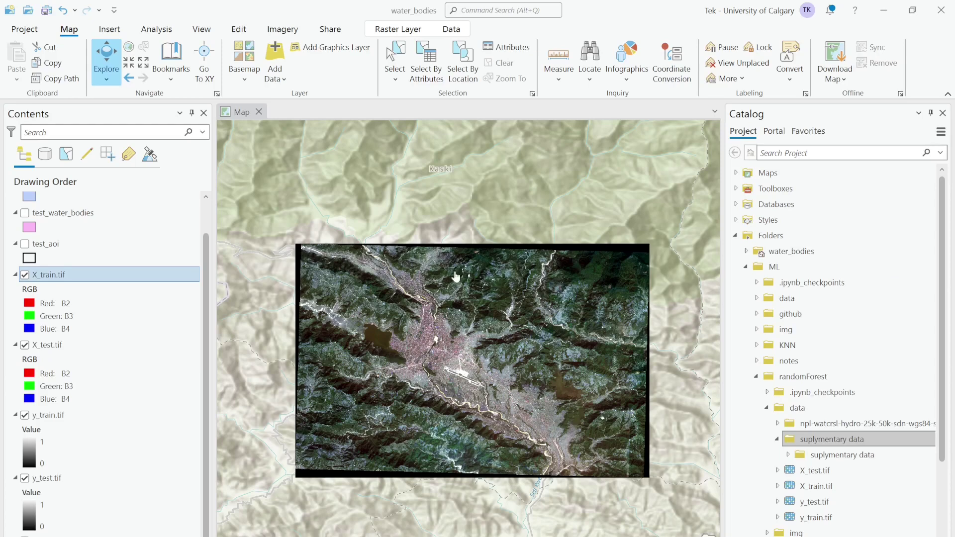
# Toggle the satellite image off and on to check the water mask, then switch to the Earth Engine Sentinel-2 script.
pyautogui.click(25, 276)
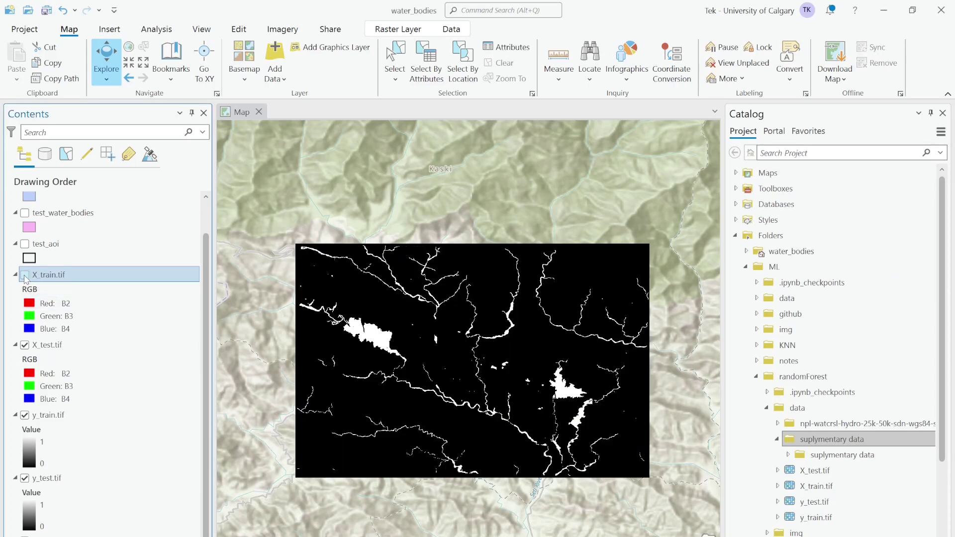
pyautogui.click(25, 276)
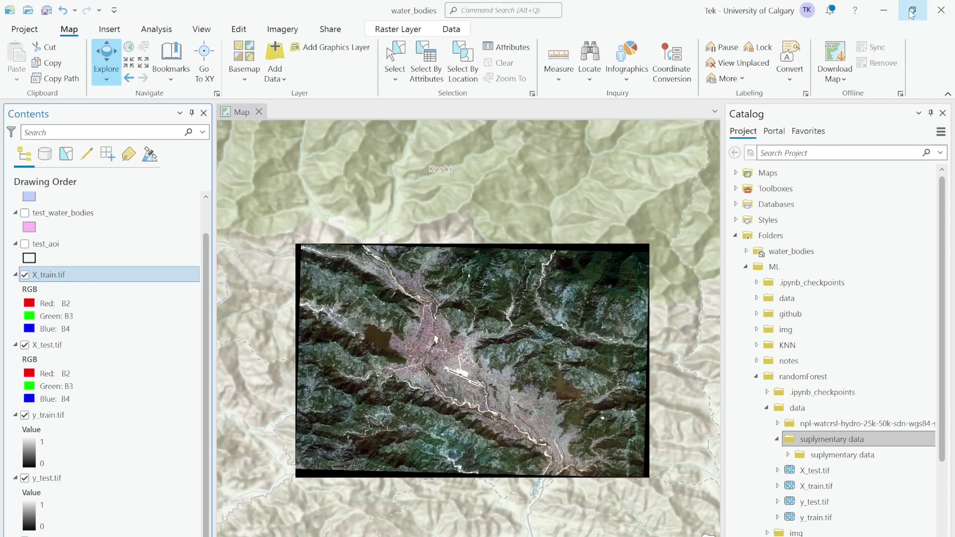
pyautogui.click(883, 11)
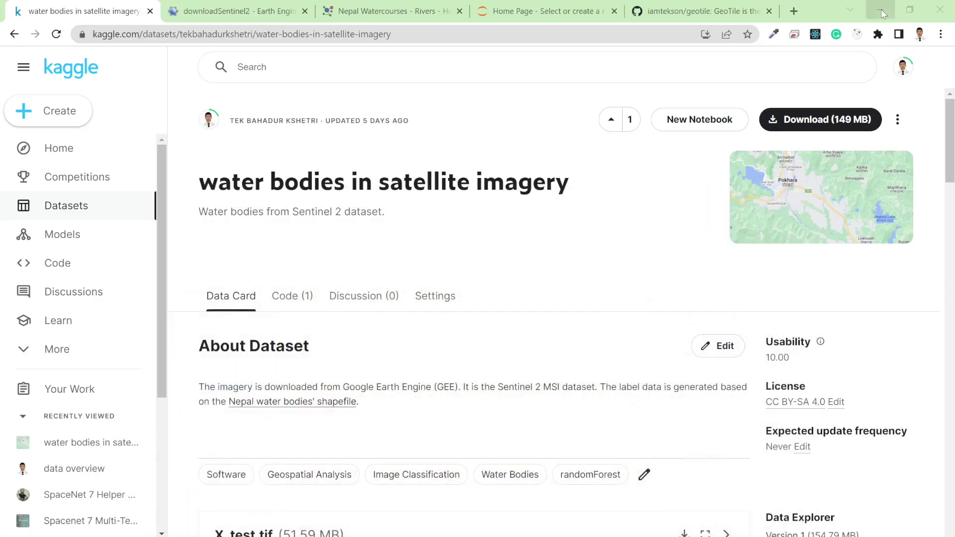
pyautogui.click(240, 7)
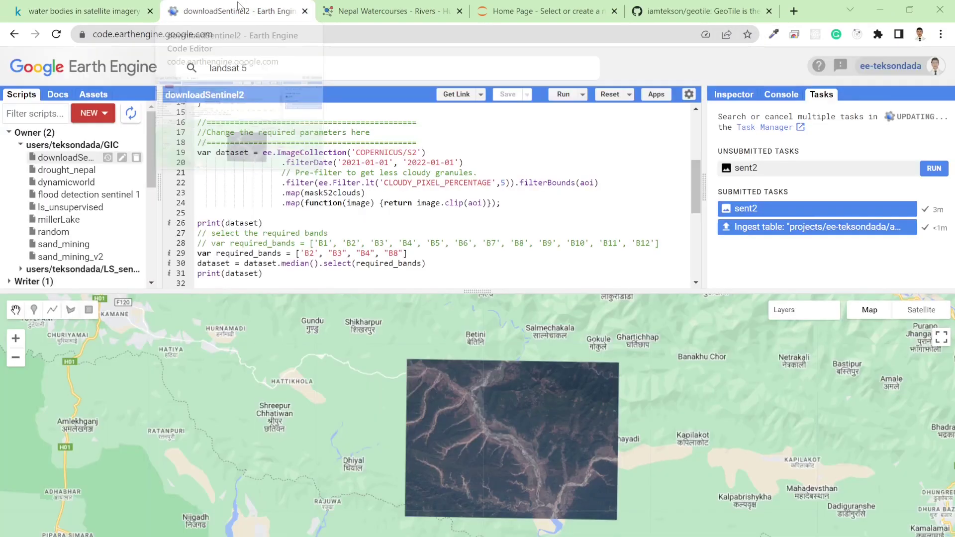
pyautogui.scroll(5, 313, 220)
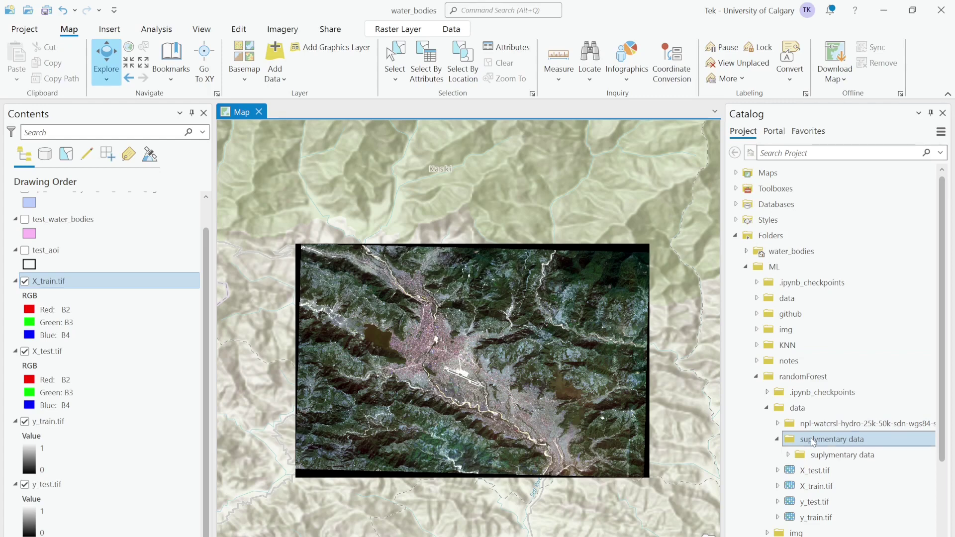
# Create an 'aoi' polygon shapefile in suplymentary data, taking its coordinate system from X_train.tif.
pyautogui.rightClick(811, 442)
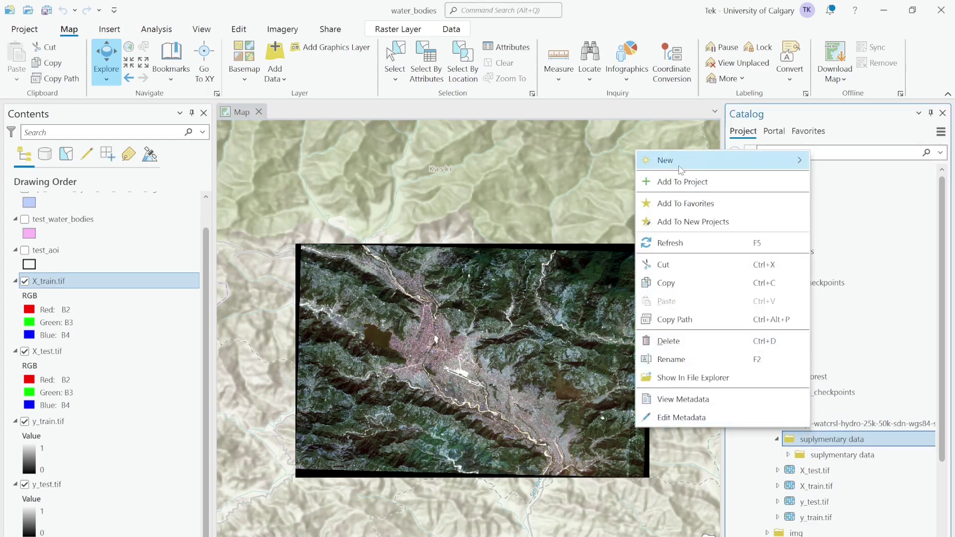
pyautogui.moveTo(675, 163)
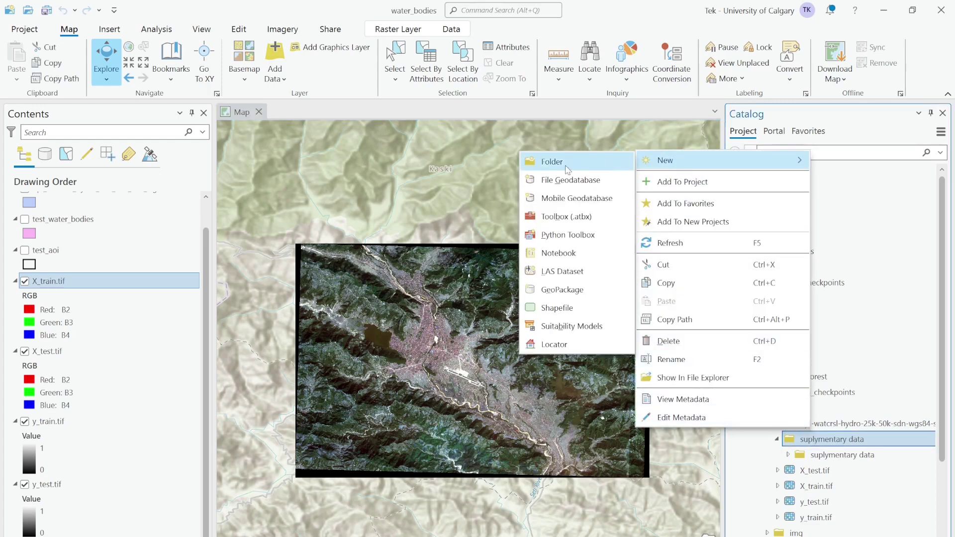
pyautogui.click(559, 314)
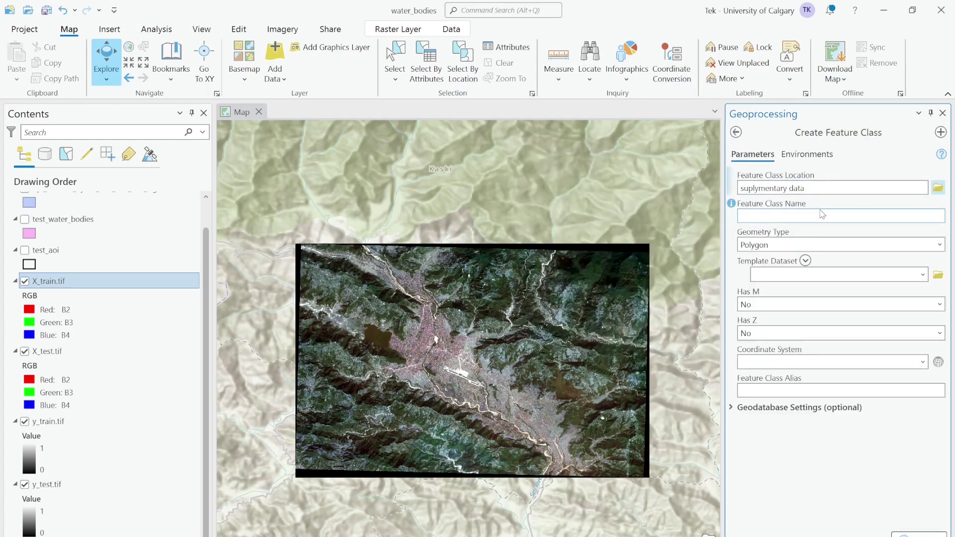
pyautogui.click(821, 215)
pyautogui.write('aoi')
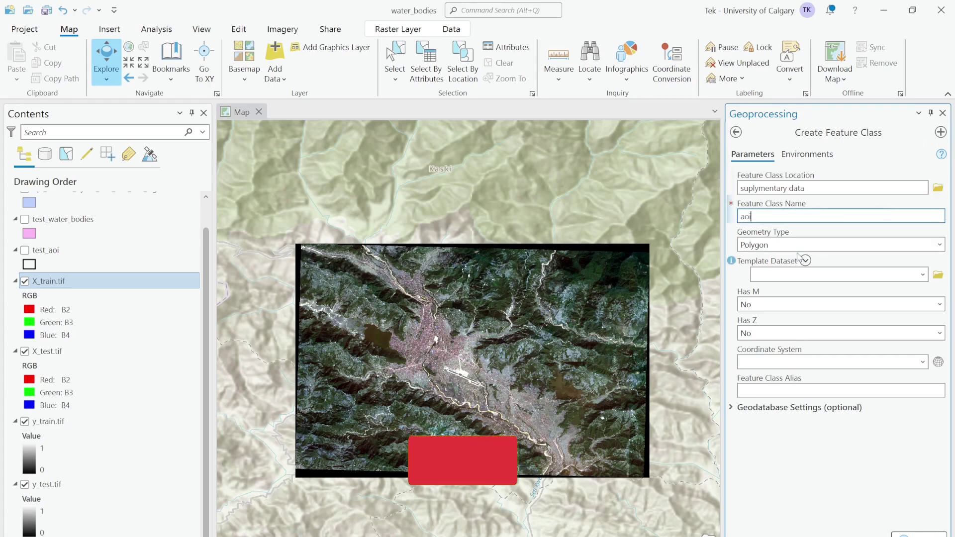
pyautogui.click(922, 362)
pyautogui.click(764, 438)
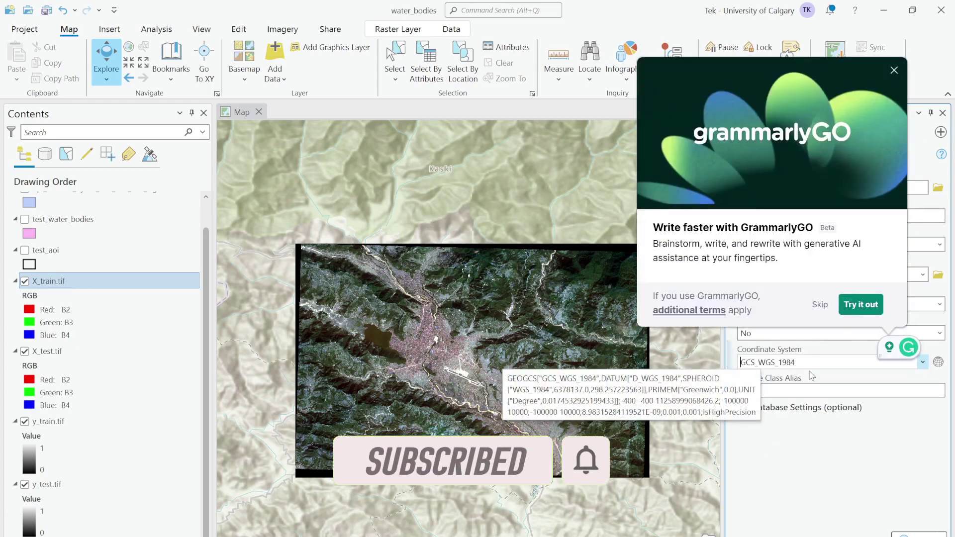
pyautogui.click(819, 306)
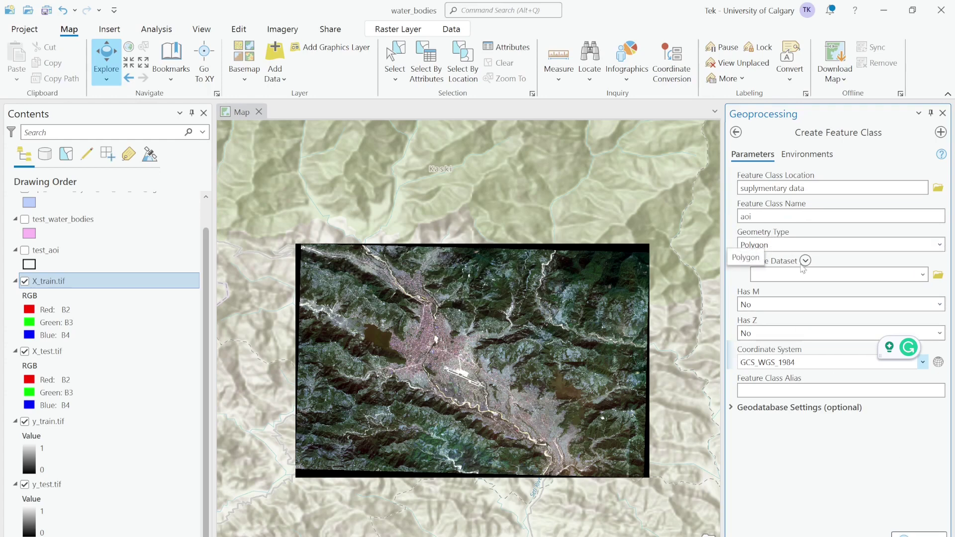
pyautogui.click(919, 535)
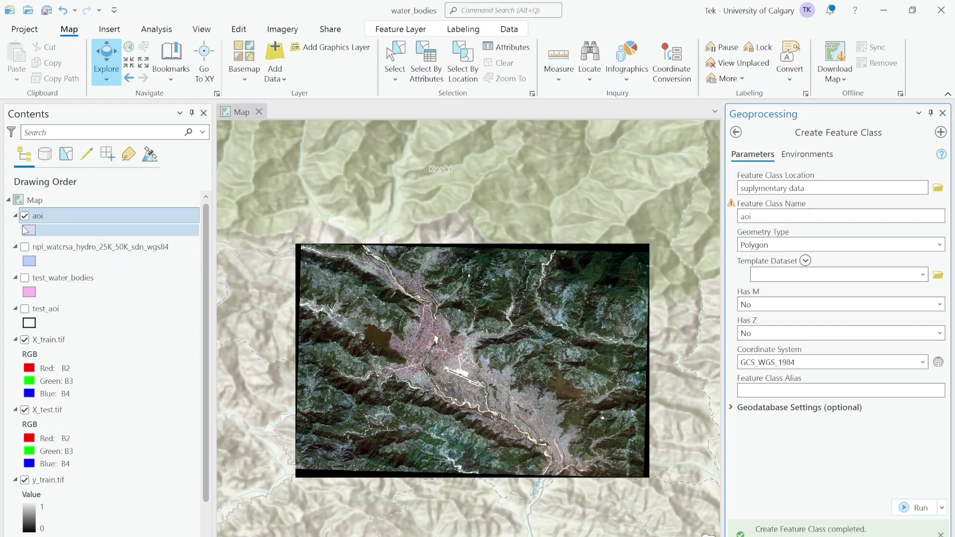
pyautogui.click(24, 340)
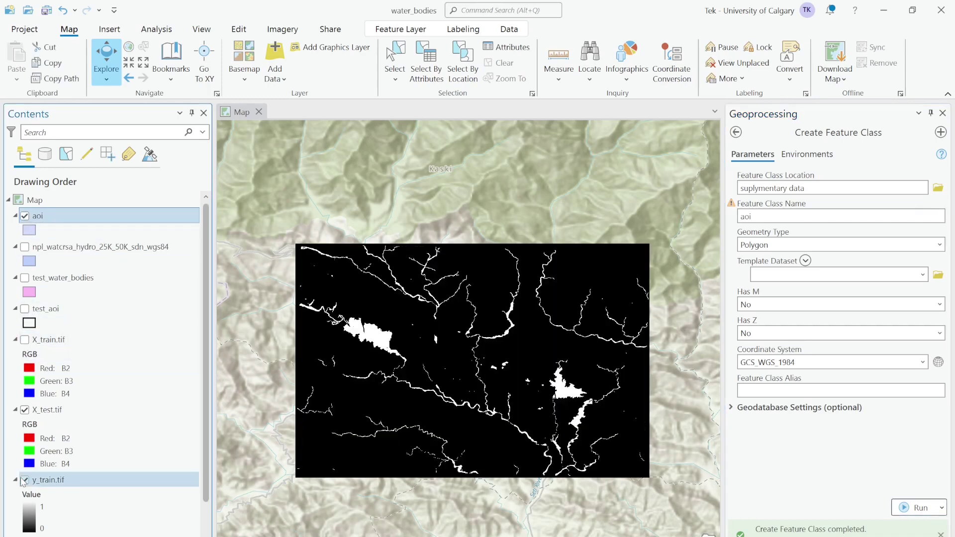
# Hide the water mask, then pick the aoi template with the rectangle tool in Create Features.
pyautogui.click(24, 480)
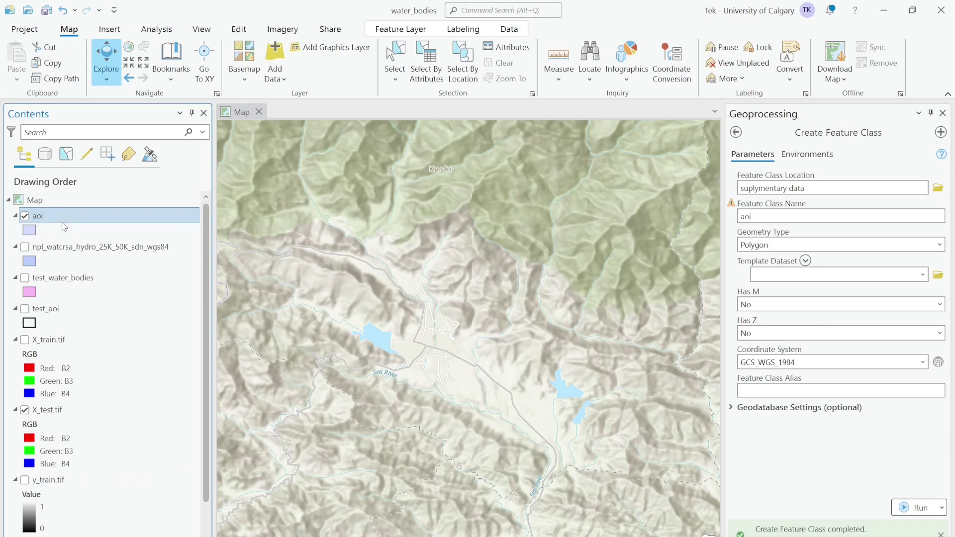
pyautogui.click(240, 30)
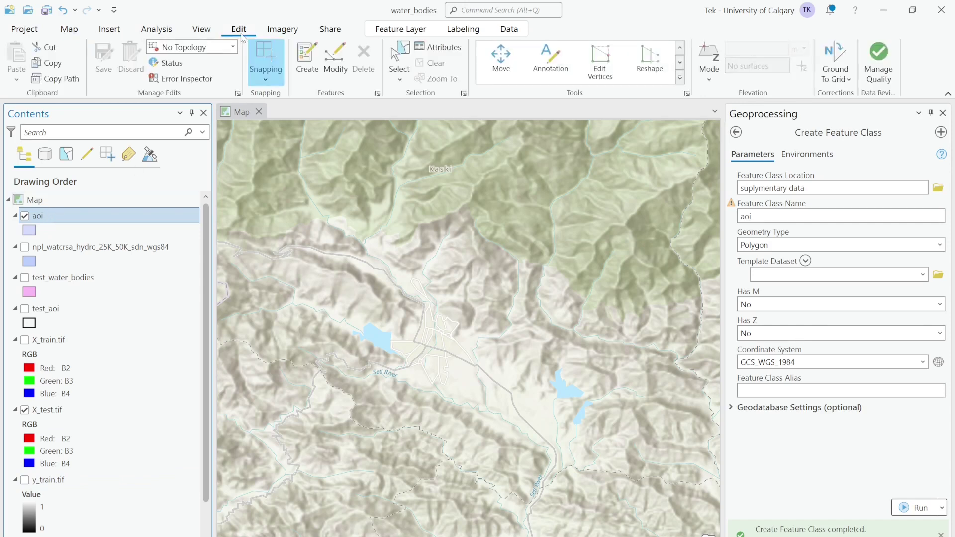
pyautogui.click(308, 62)
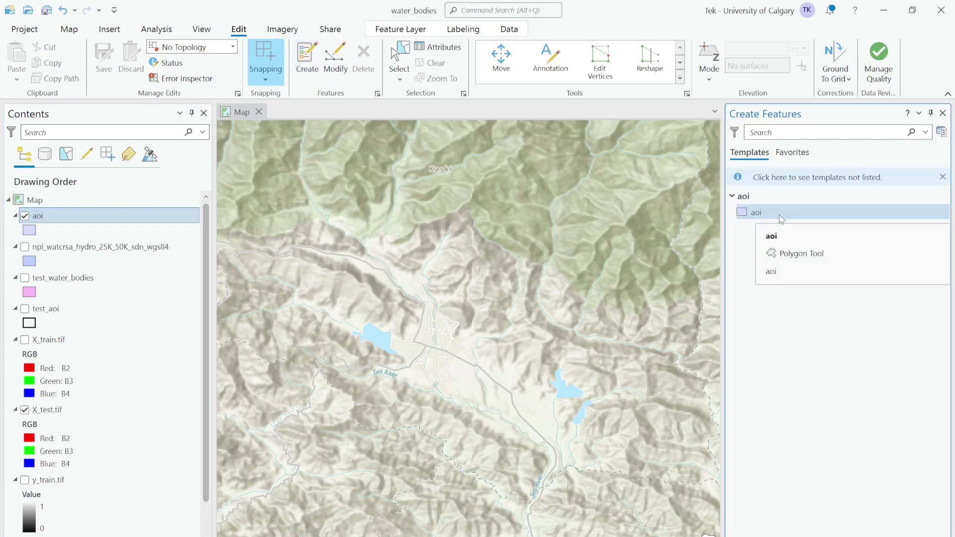
pyautogui.click(781, 219)
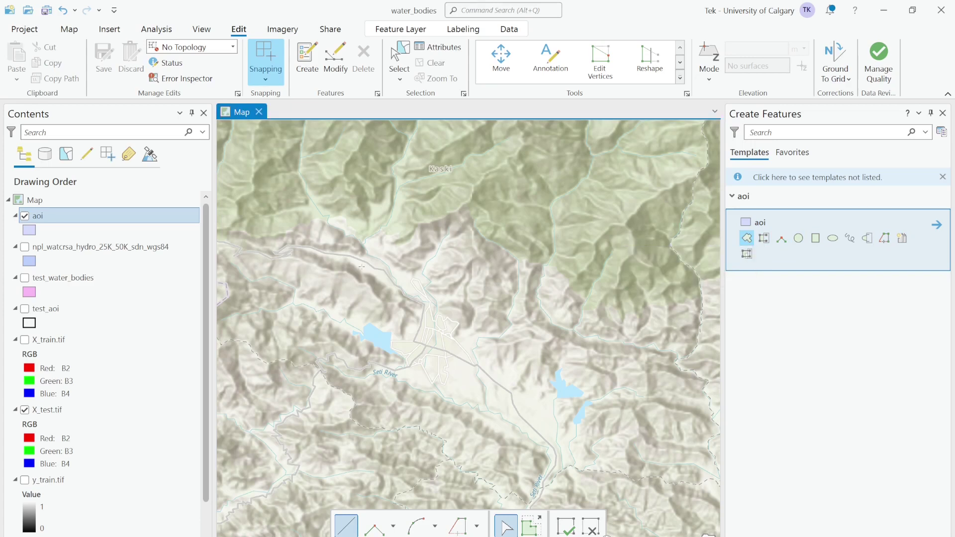
pyautogui.click(816, 239)
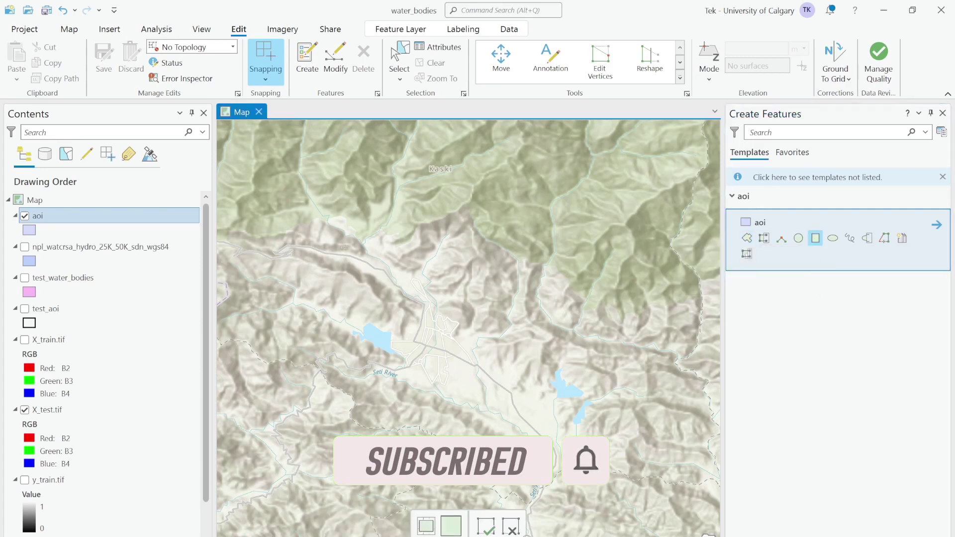
# Draw a three-point rectangle over the image extent, save all edits, and clear the selection.
pyautogui.click(289, 208)
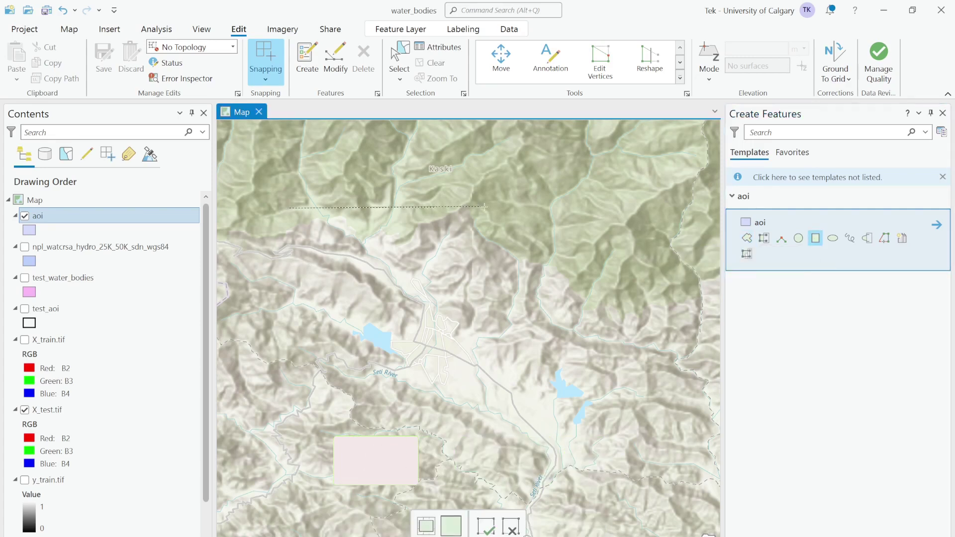
pyautogui.click(602, 219)
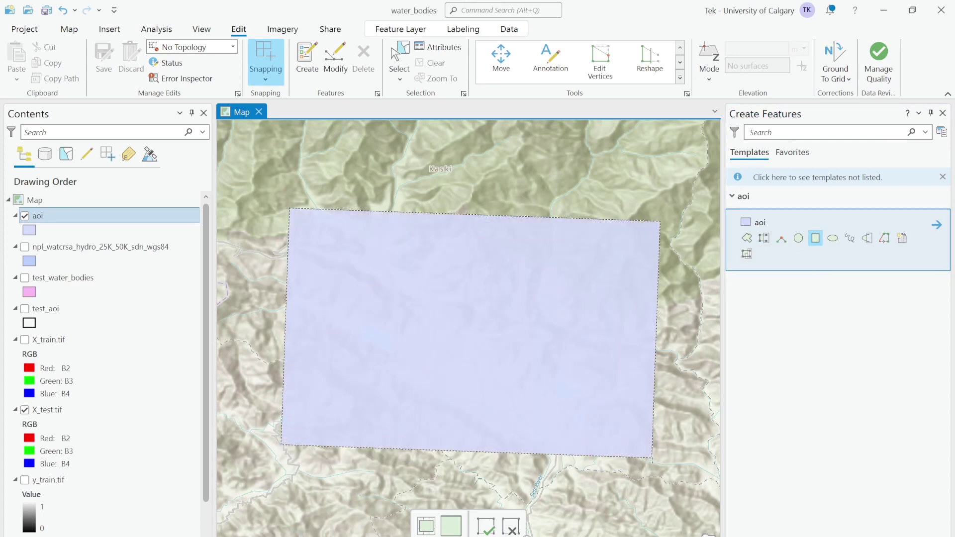
pyautogui.click(662, 495)
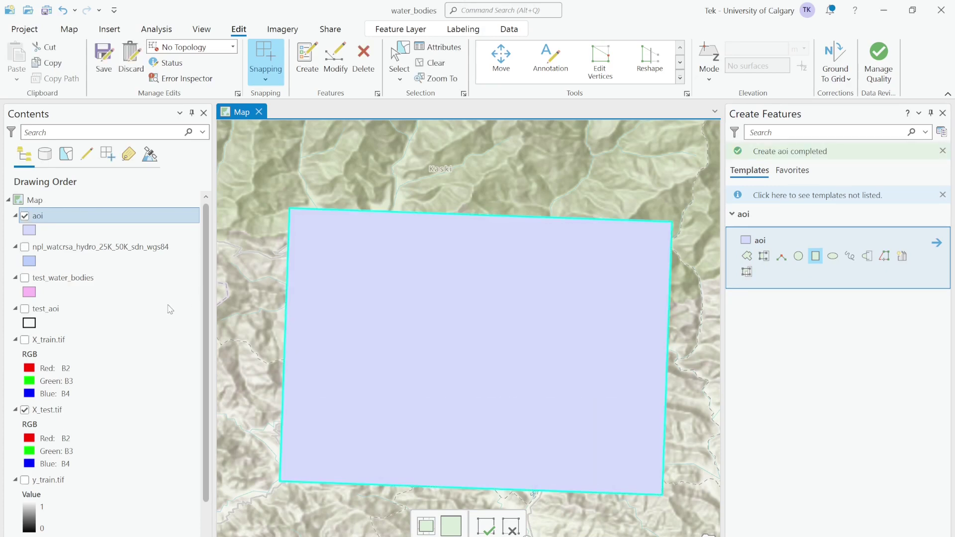
pyautogui.click(102, 58)
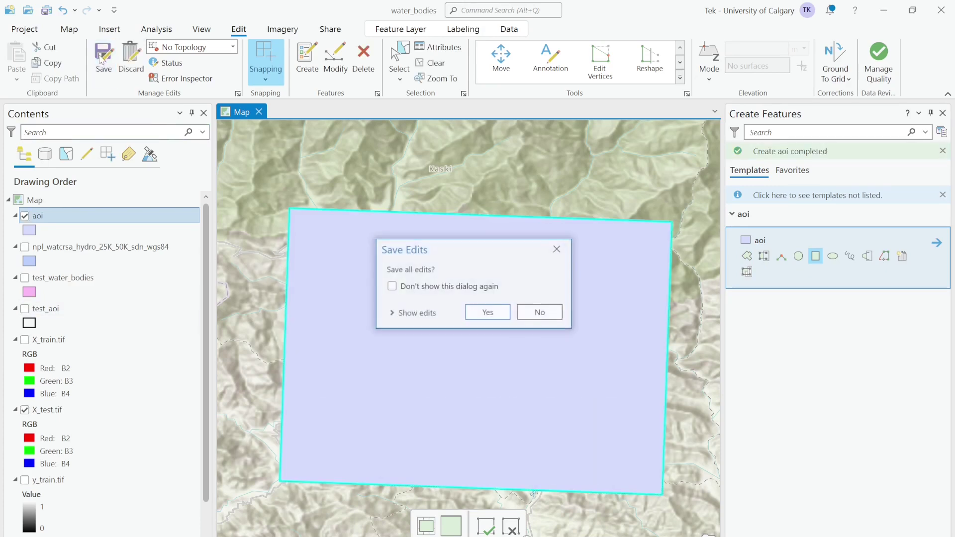
pyautogui.click(489, 312)
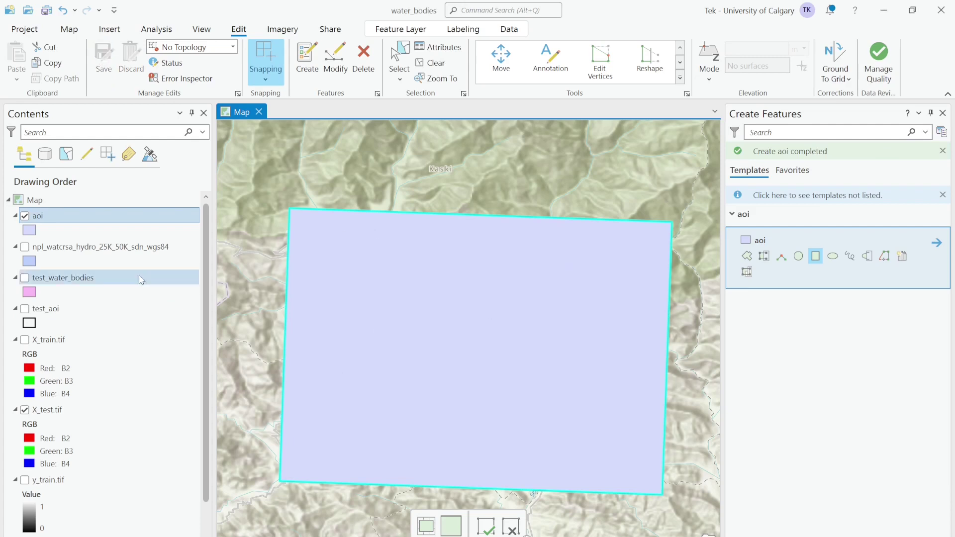
pyautogui.click(434, 65)
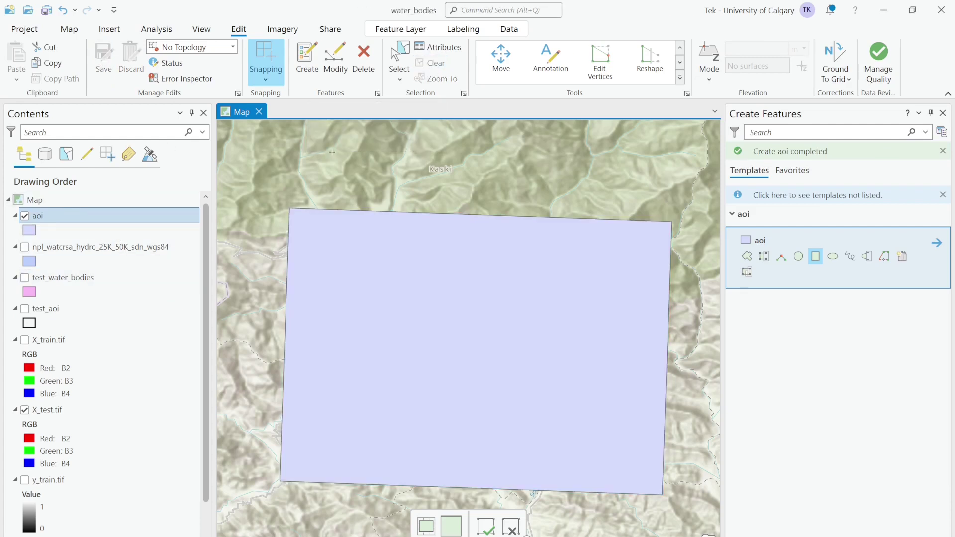
# Give aoi a hollow black outline, show the satellite image again, and minimize ArcGIS Pro.
pyautogui.click(29, 231)
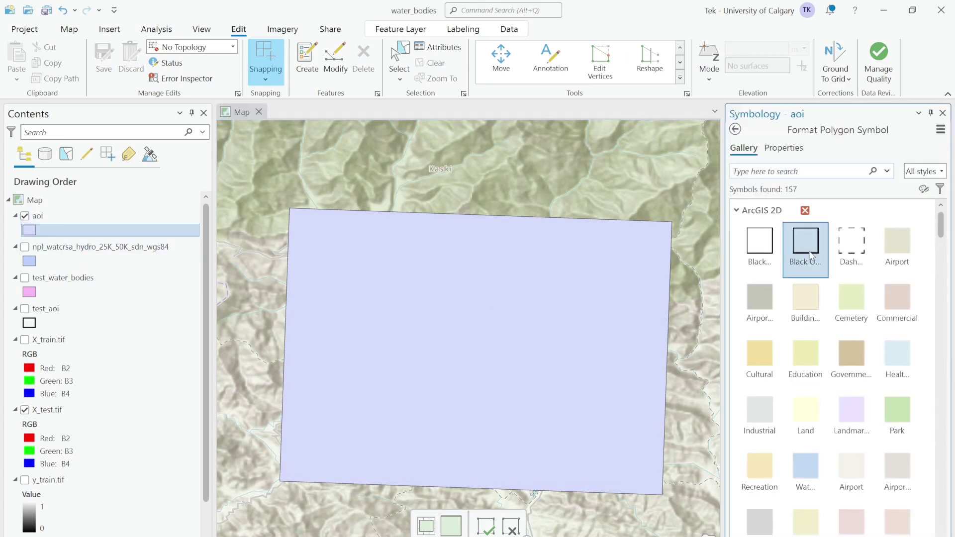
pyautogui.click(810, 256)
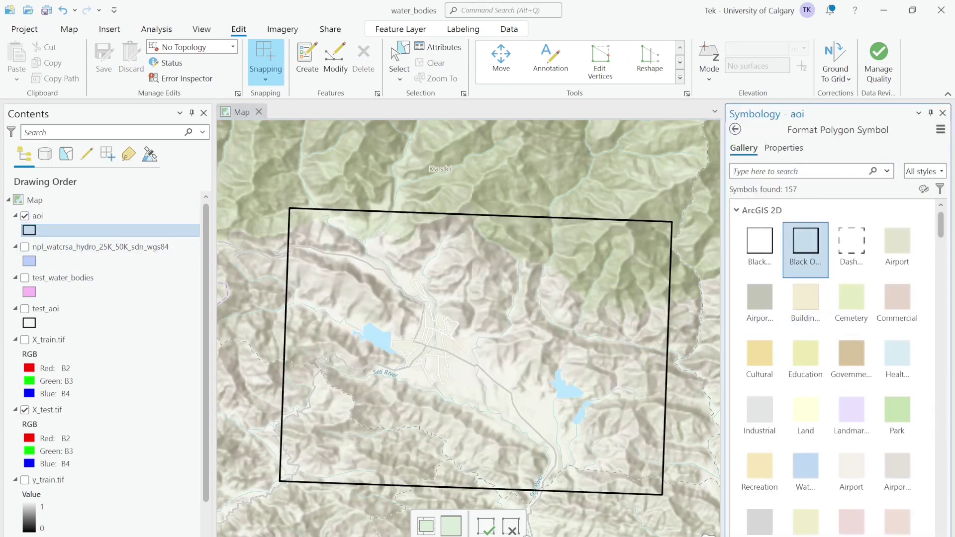
pyautogui.click(24, 340)
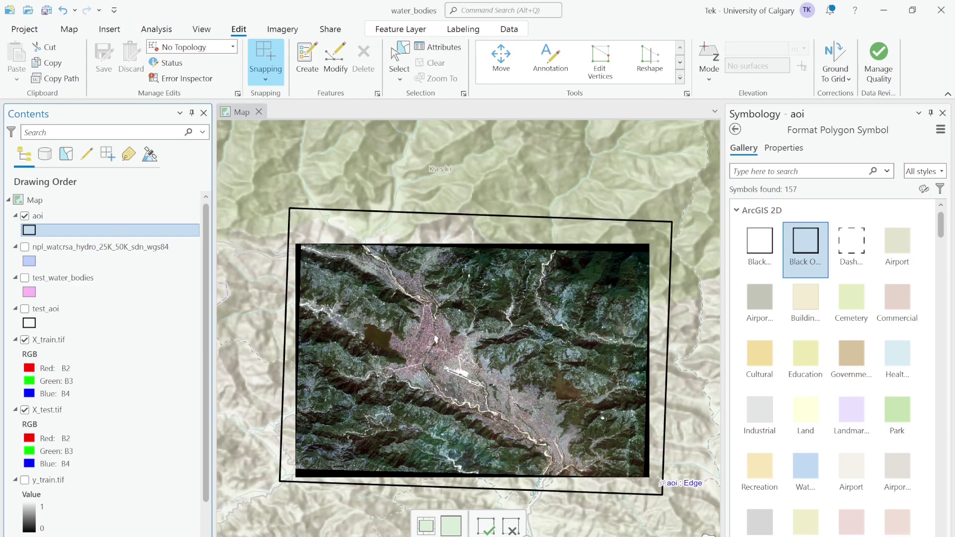
pyautogui.click(39, 217)
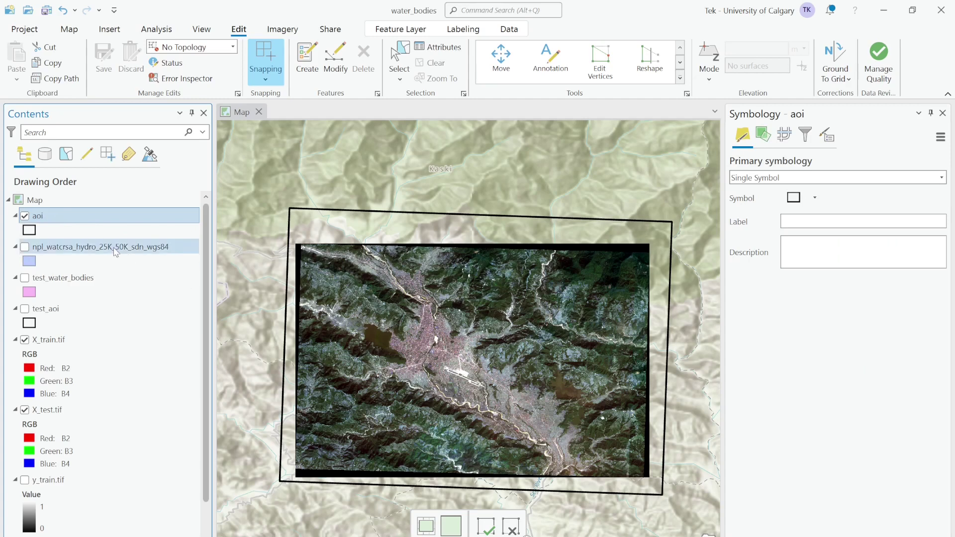
pyautogui.click(883, 10)
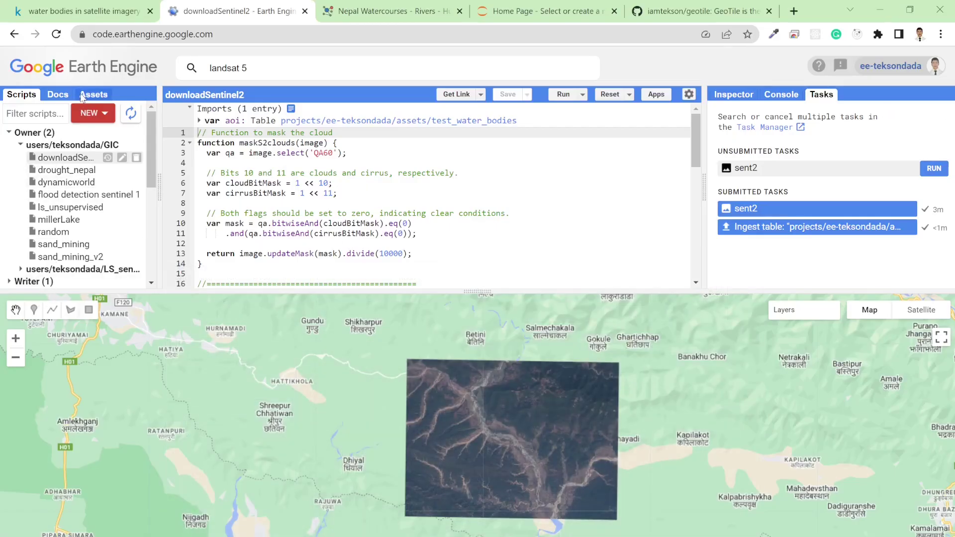
# Start a new Shape files asset upload from Assets with the asset name 'aoi'.
pyautogui.click(96, 99)
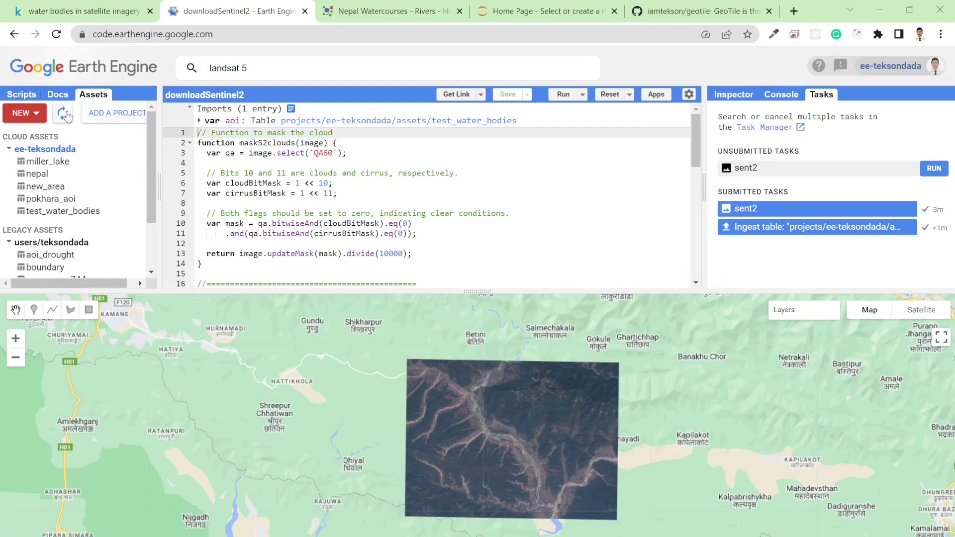
pyautogui.click(27, 114)
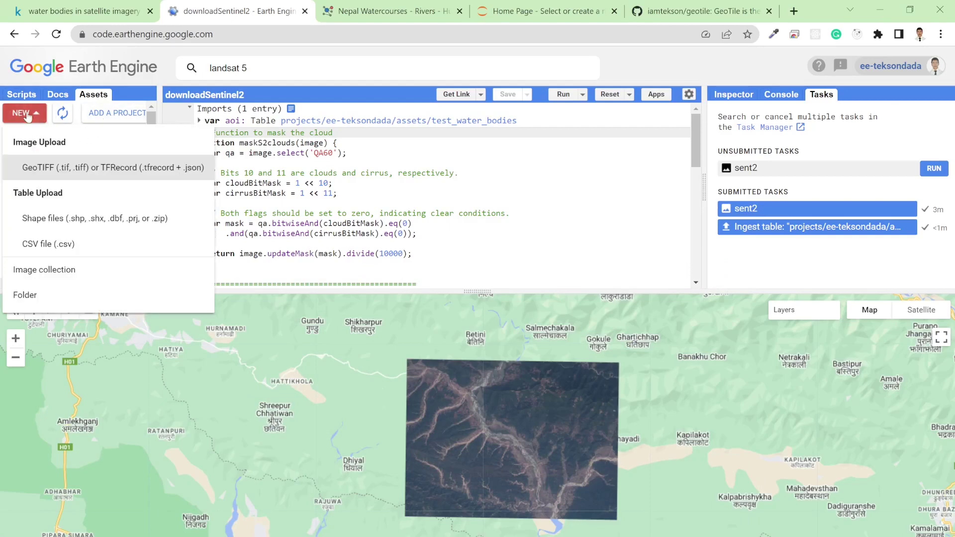
pyautogui.click(52, 224)
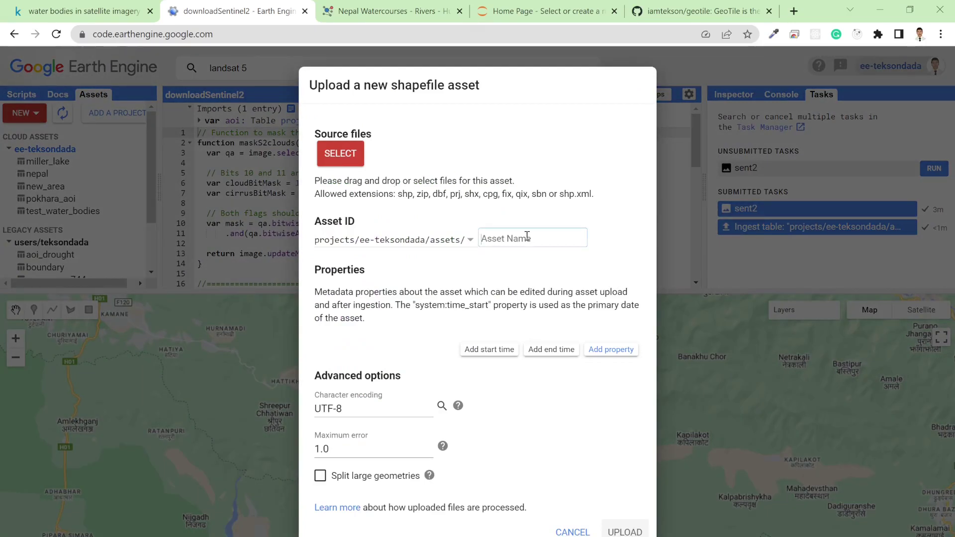
pyautogui.write('aoi')
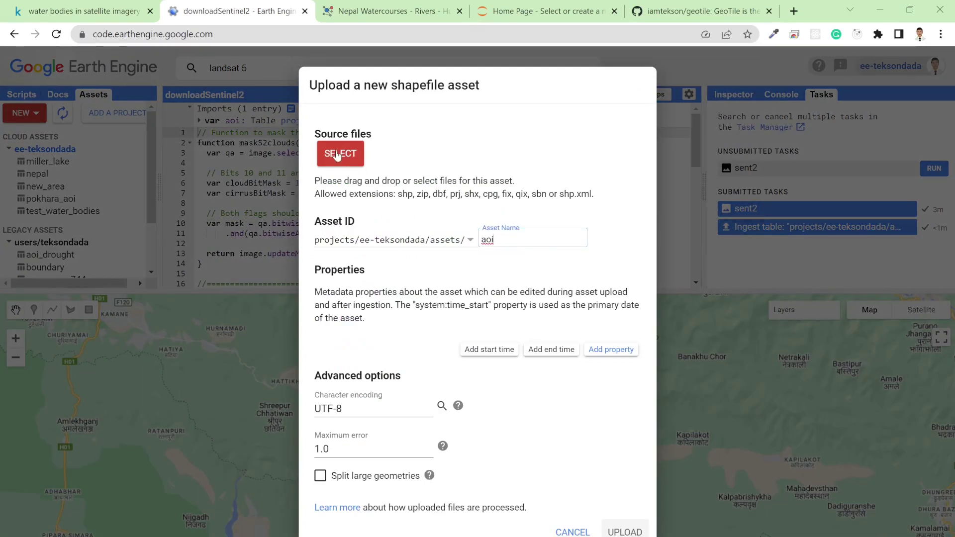
# Check the allowed shapefile extensions without selecting files, then go to File Explorer.
pyautogui.click(338, 157)
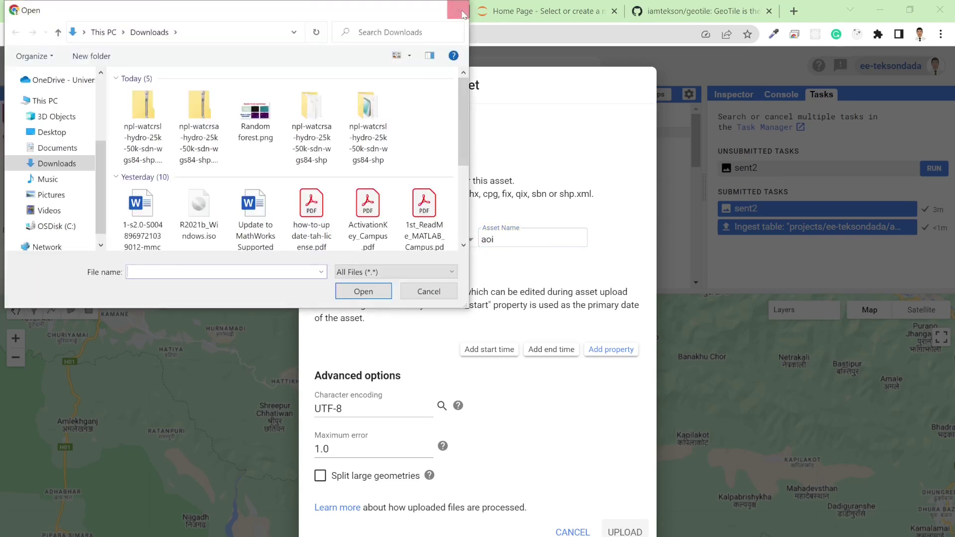
pyautogui.click(458, 10)
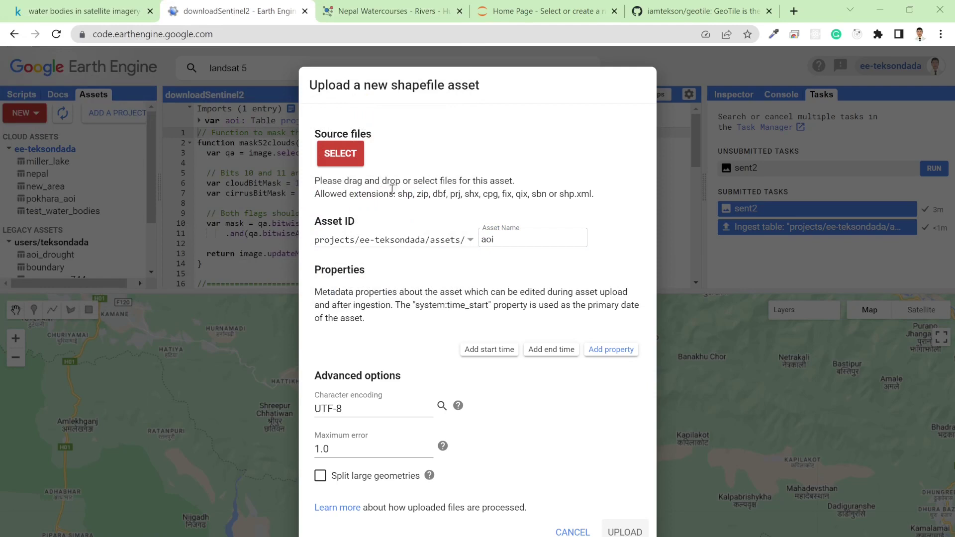
pyautogui.moveTo(398, 193); pyautogui.dragTo(537, 193)
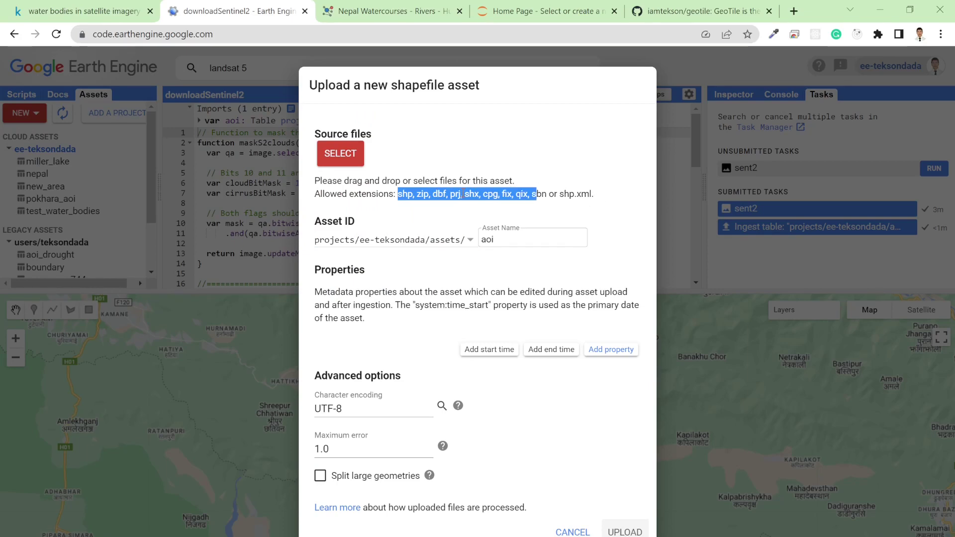
pyautogui.hotkey('alt', 'Tab')
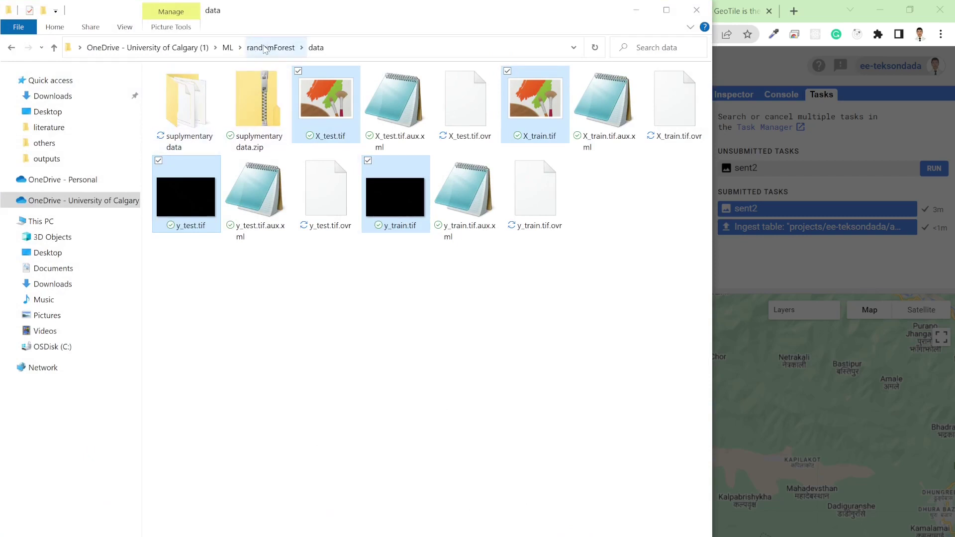
# Browse to ML > randomForest > data > suplymentary data to locate the aoi shapefile parts.
pyautogui.click(264, 48)
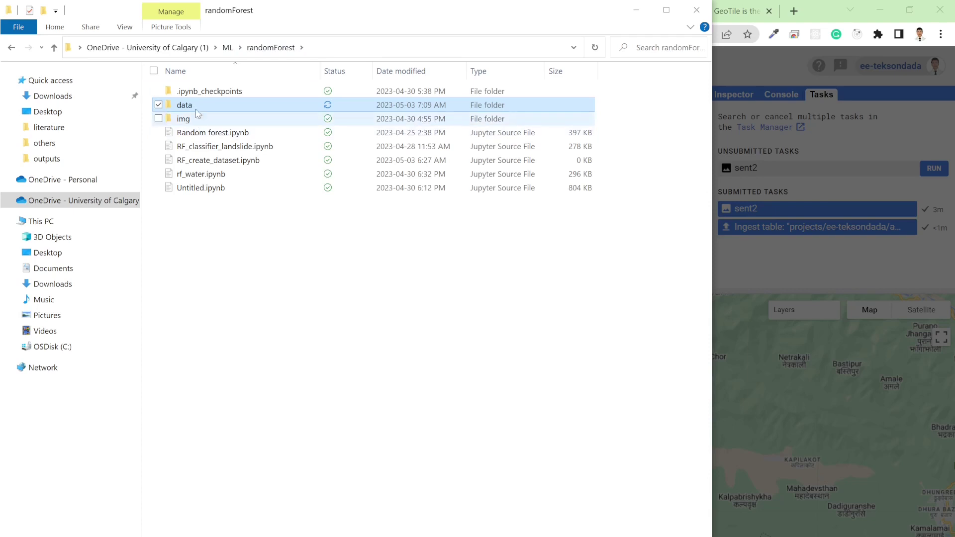
pyautogui.click(228, 48)
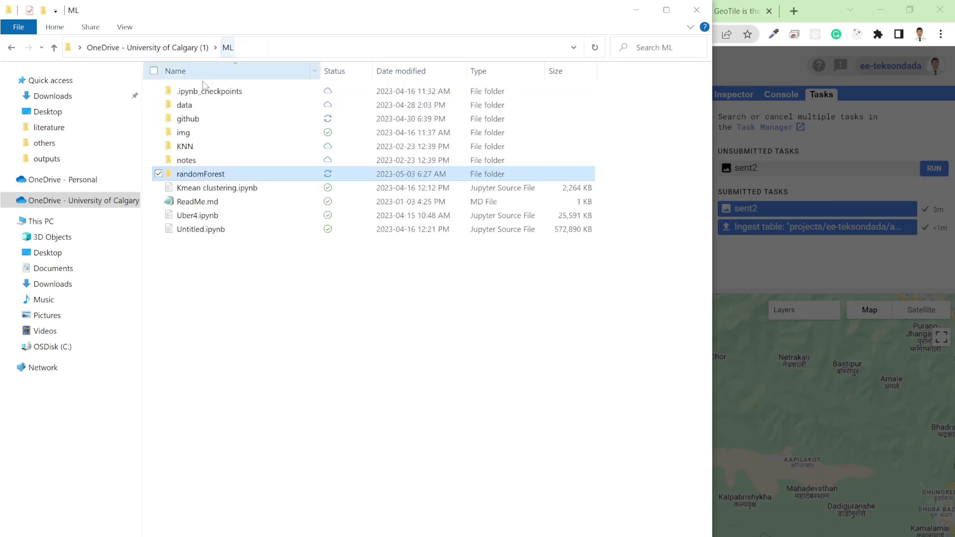
pyautogui.doubleClick(183, 106)
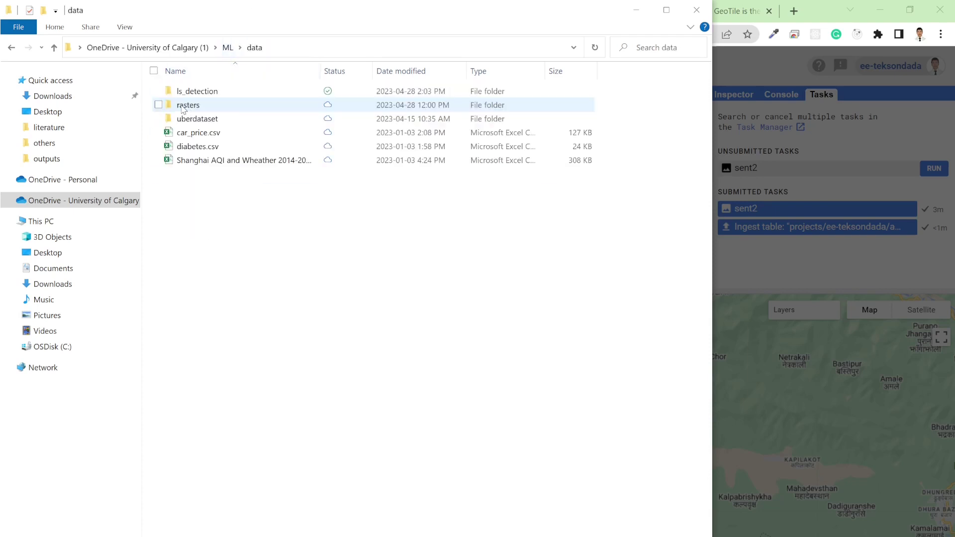
pyautogui.click(227, 48)
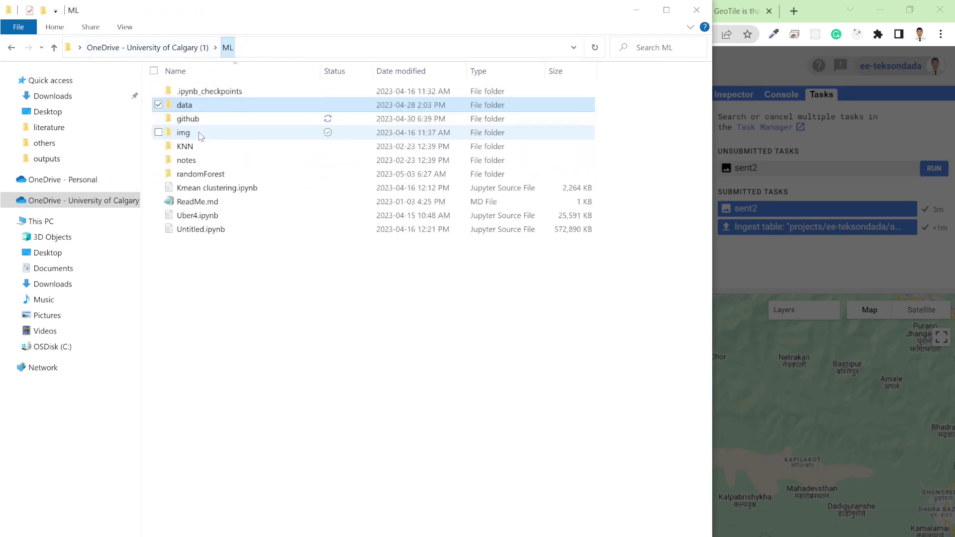
pyautogui.doubleClick(188, 175)
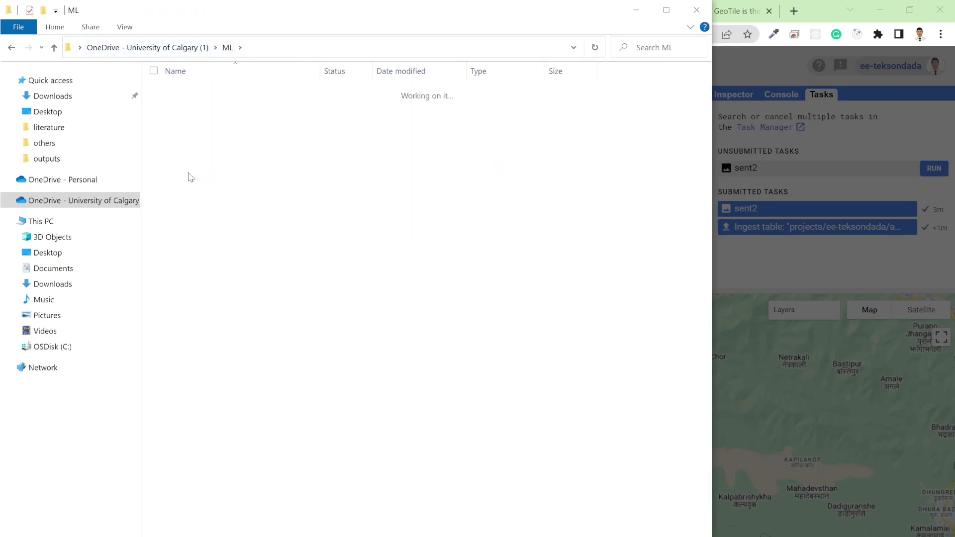
pyautogui.doubleClick(211, 108)
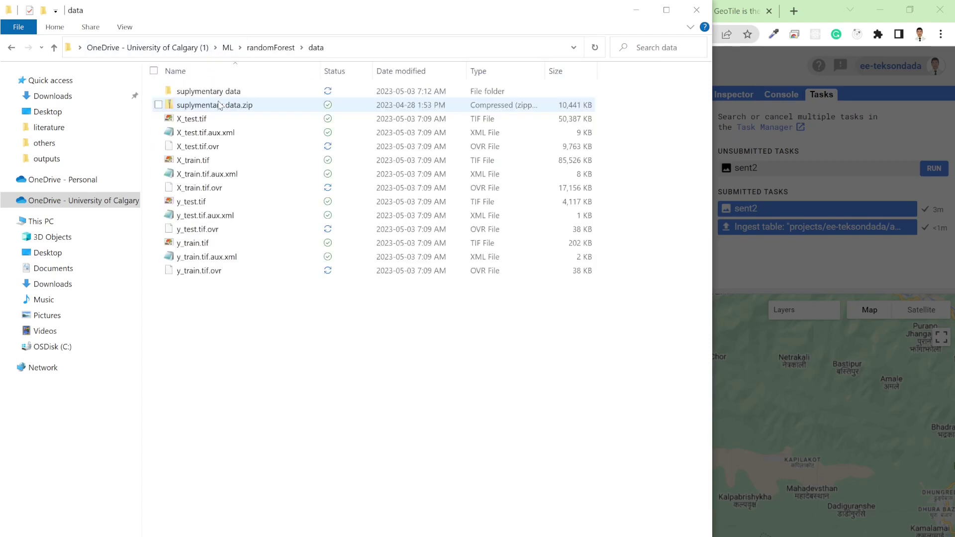
pyautogui.click(208, 94)
pyautogui.doubleClick(209, 95)
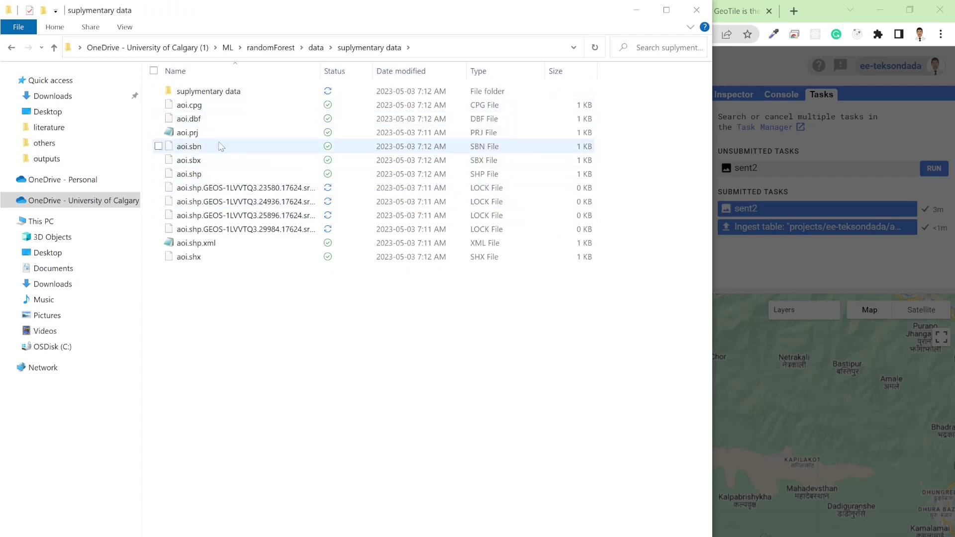
pyautogui.click(636, 9)
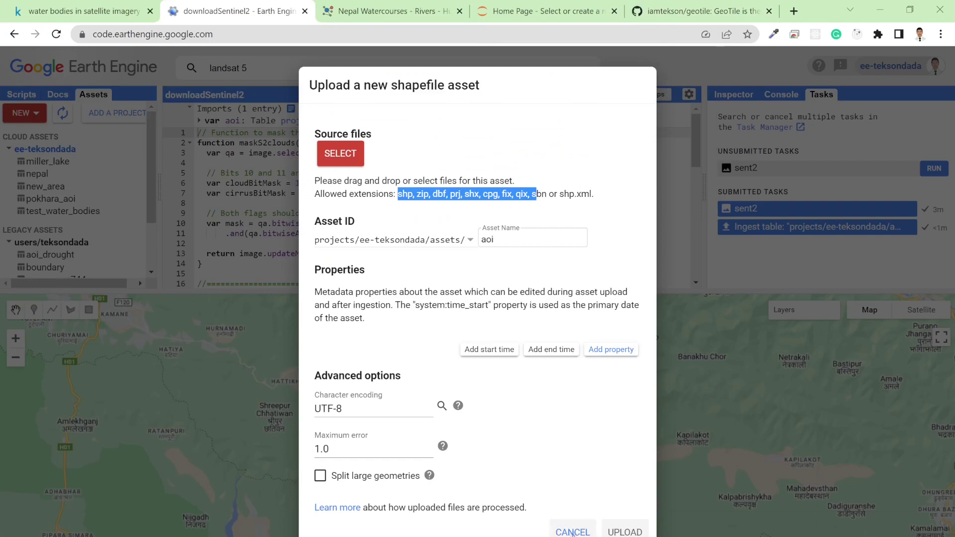
# Cancel the upload, import test_water_bodies, and delete the duplicate 'table' import.
pyautogui.click(571, 528)
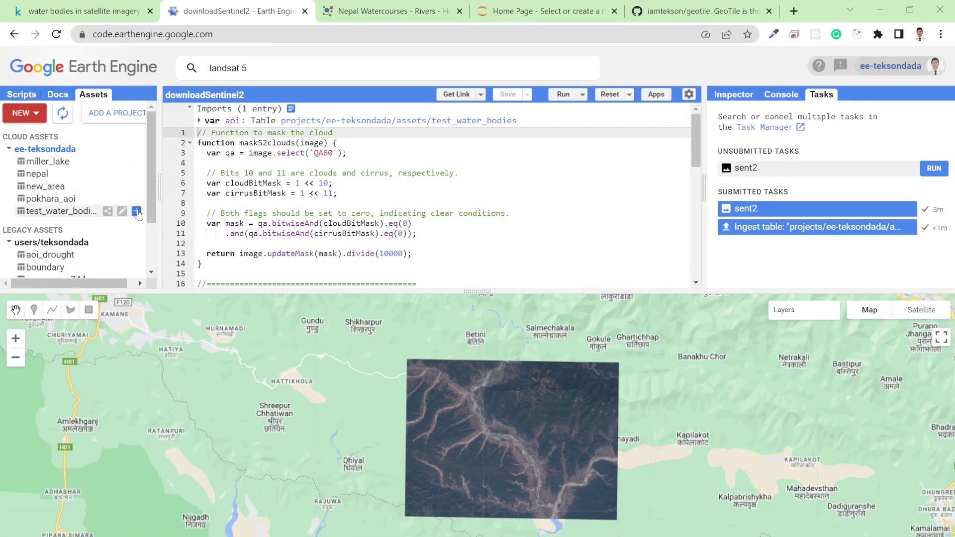
pyautogui.click(136, 211)
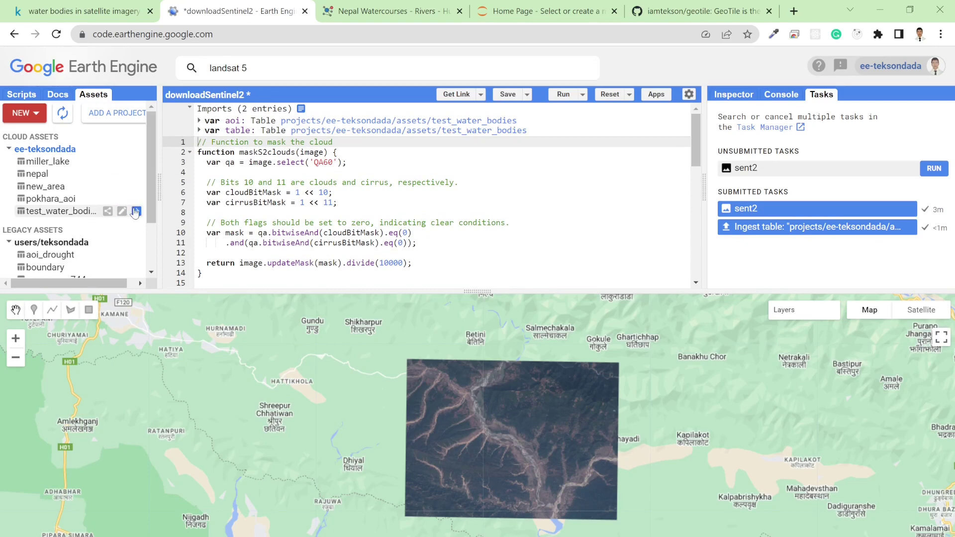
pyautogui.click(237, 132)
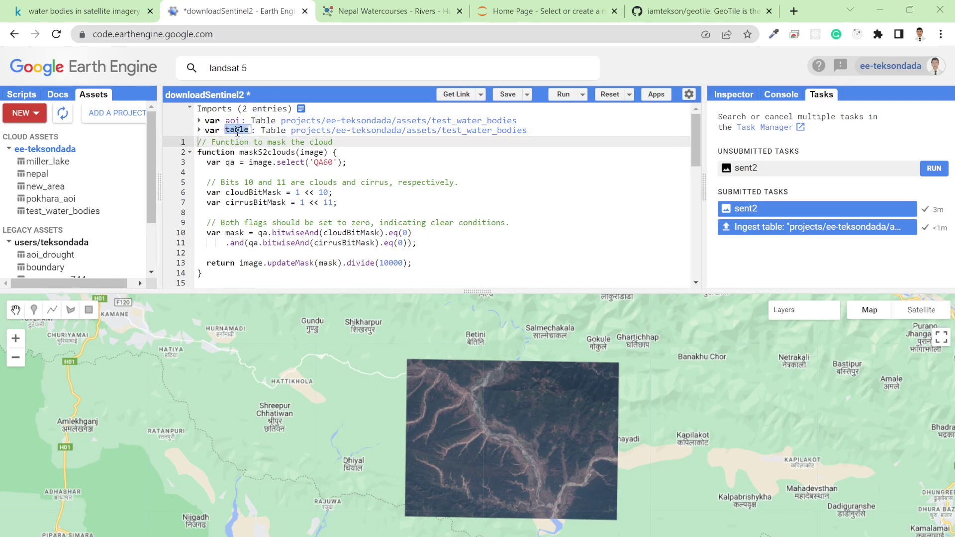
pyautogui.click(187, 130)
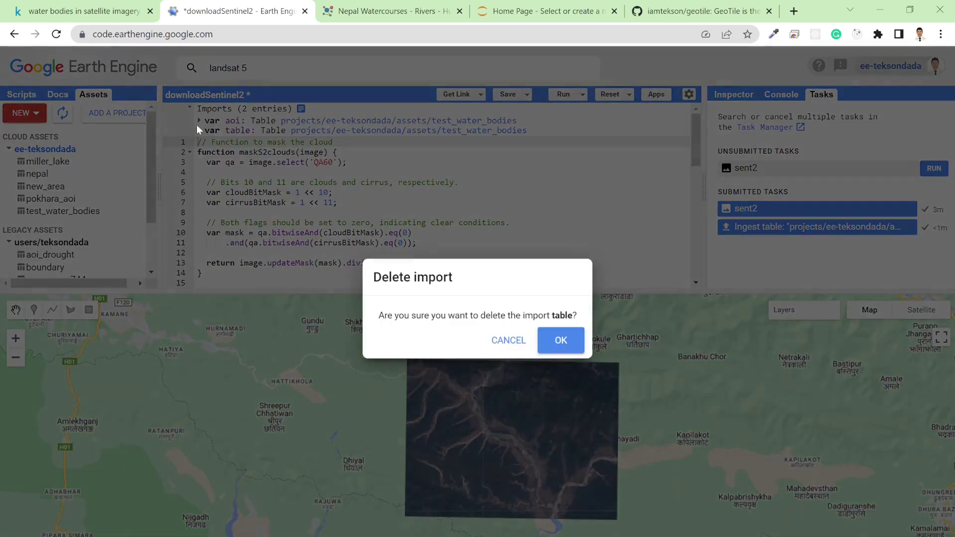
pyautogui.click(569, 343)
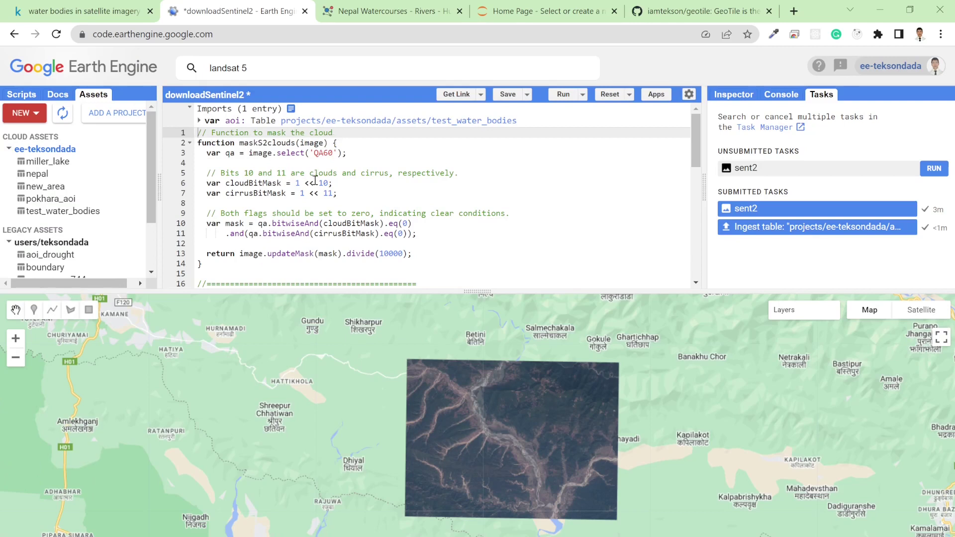
pyautogui.scroll(-1, 315, 181)
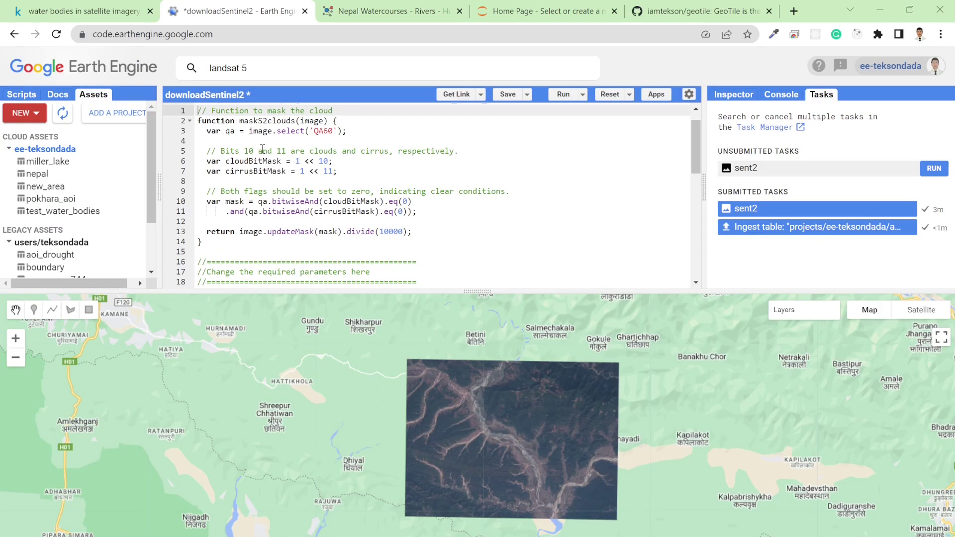
pyautogui.scroll(-1, 340, 200)
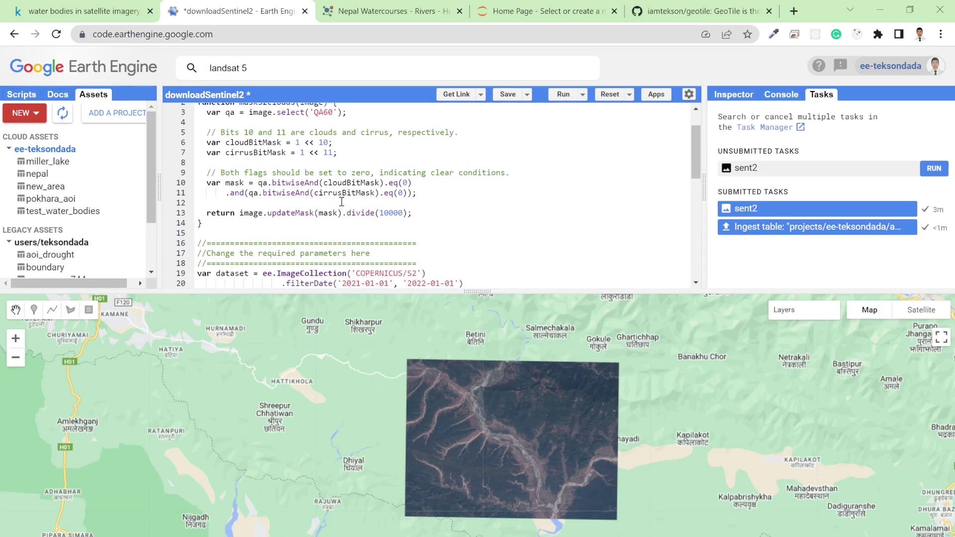
pyautogui.scroll(1, 341, 200)
pyautogui.scroll(-1, 341, 201)
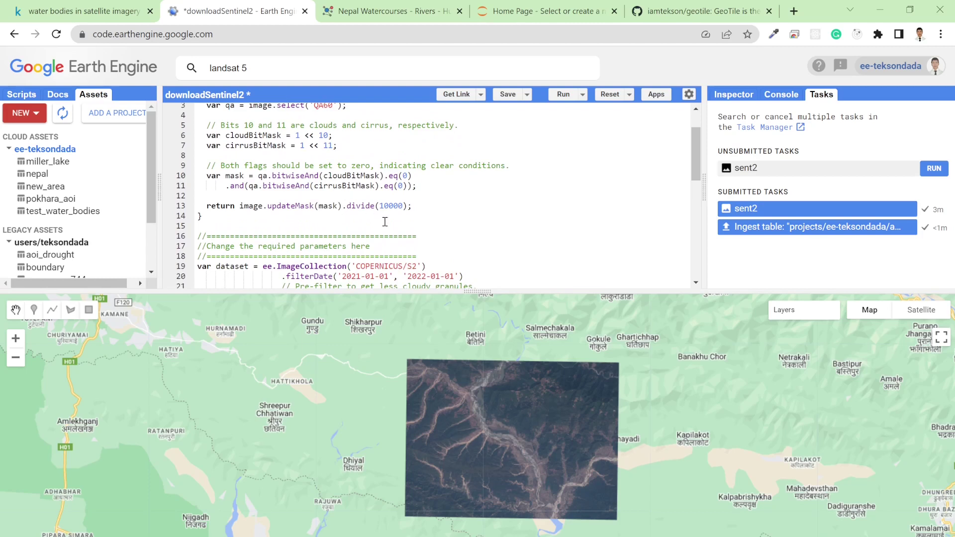
pyautogui.scroll(-1, 303, 226)
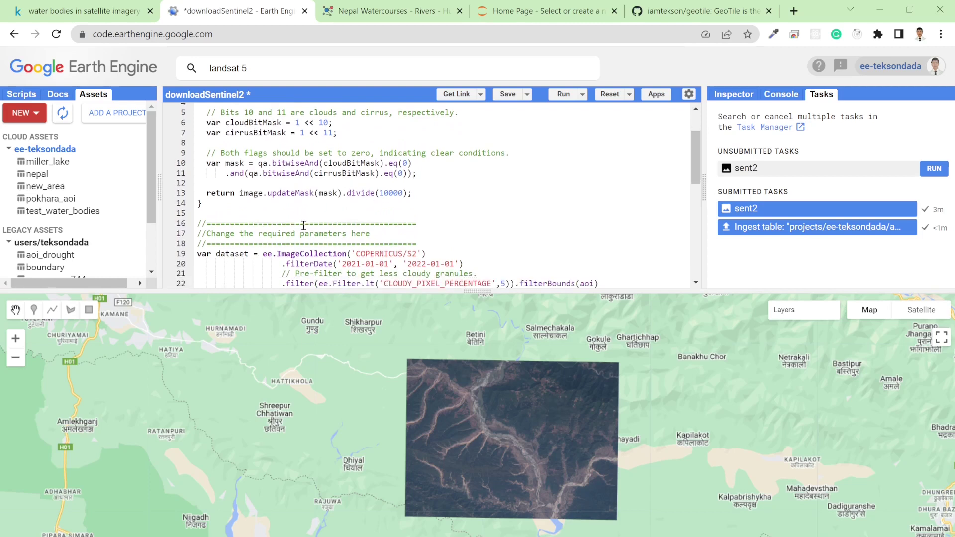
pyautogui.scroll(-4, 303, 225)
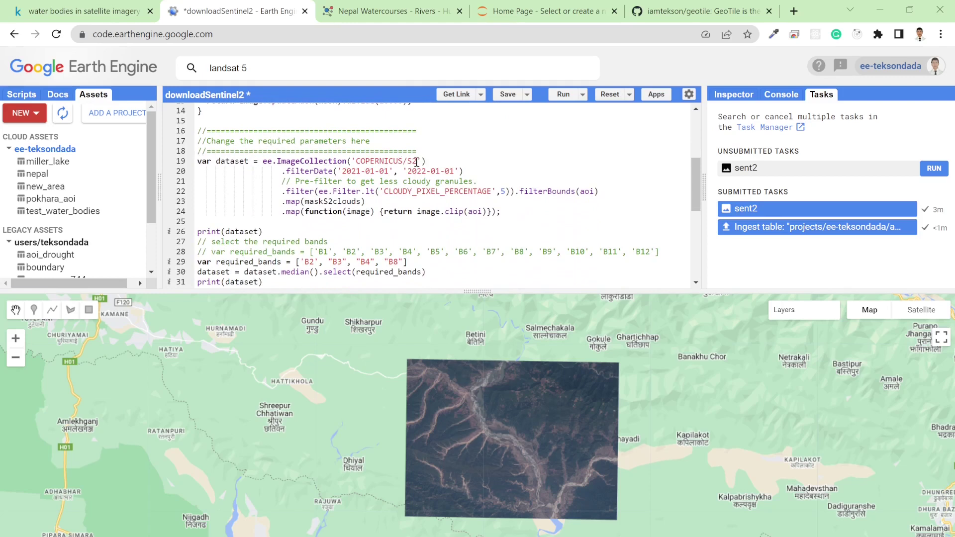
pyautogui.moveTo(418, 161); pyautogui.dragTo(407, 161)
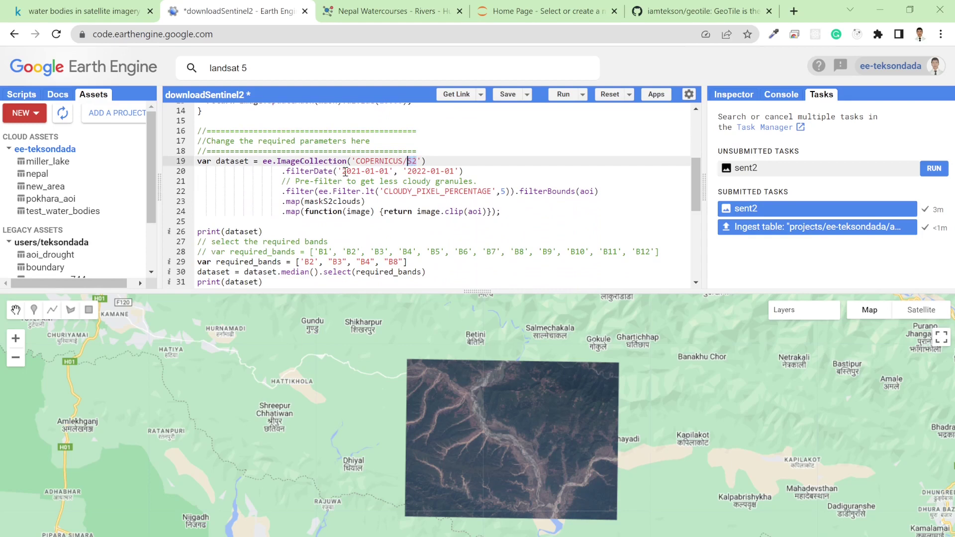
pyautogui.moveTo(344, 172); pyautogui.dragTo(389, 171)
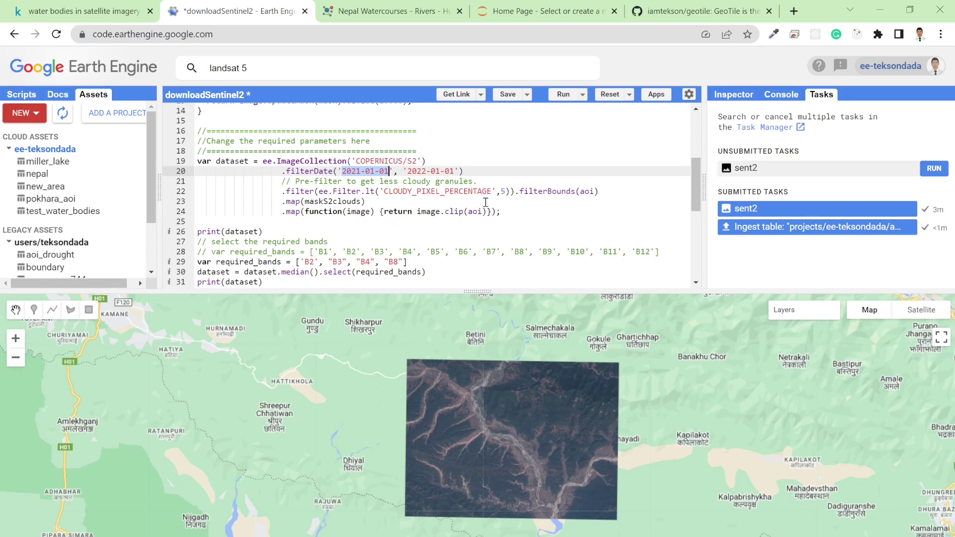
pyautogui.scroll(-3, 310, 252)
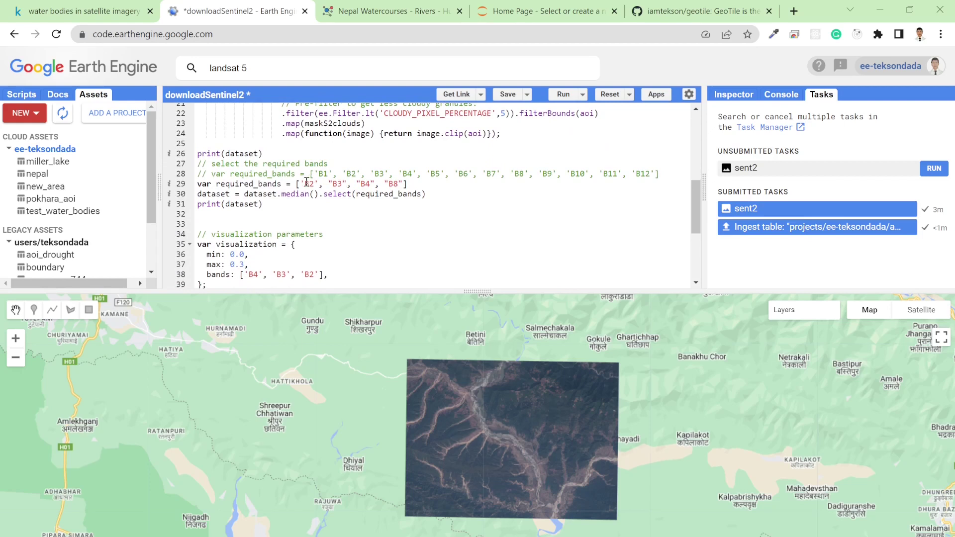
# Highlight the required_bands list, then view the 43-image collection and 4-band median image in the Console.
pyautogui.moveTo(303, 182); pyautogui.dragTo(397, 184)
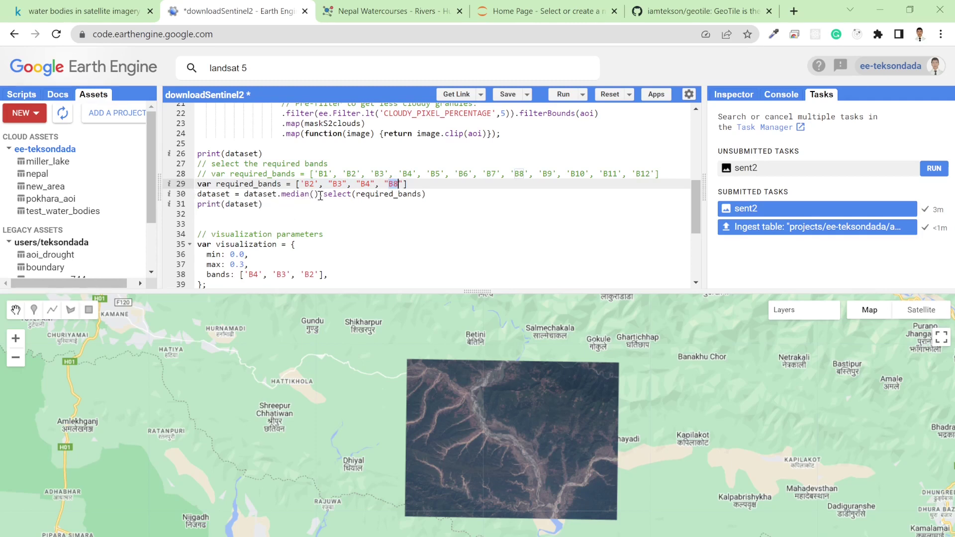
pyautogui.scroll(2, 247, 171)
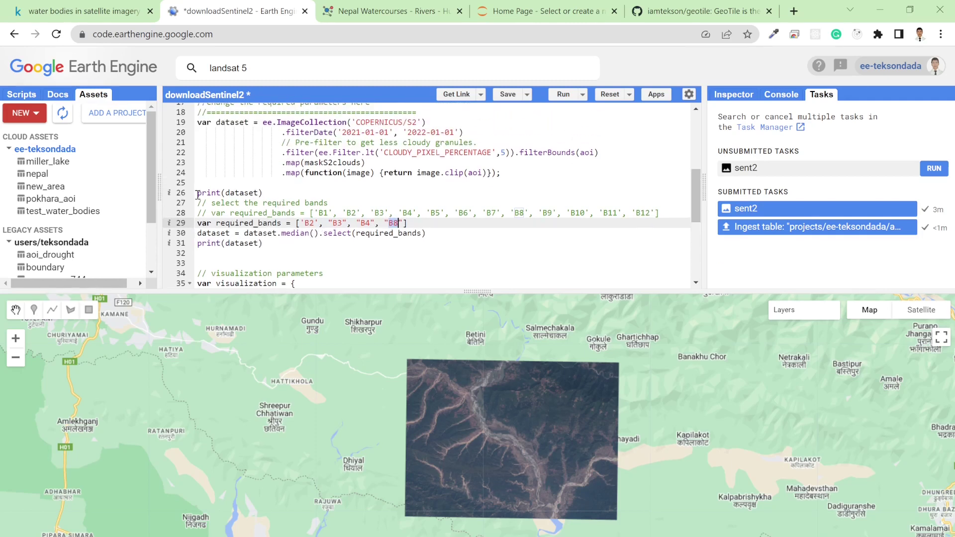
pyautogui.click(780, 95)
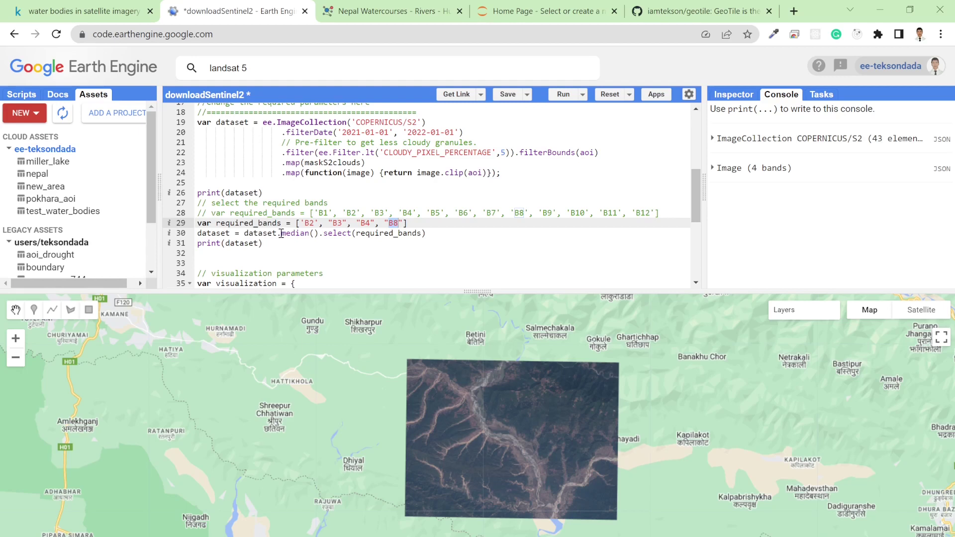
# Review the median compositing, map-centring and image export code by highlighting each section.
pyautogui.click(283, 233)
pyautogui.moveTo(285, 233); pyautogui.dragTo(311, 233)
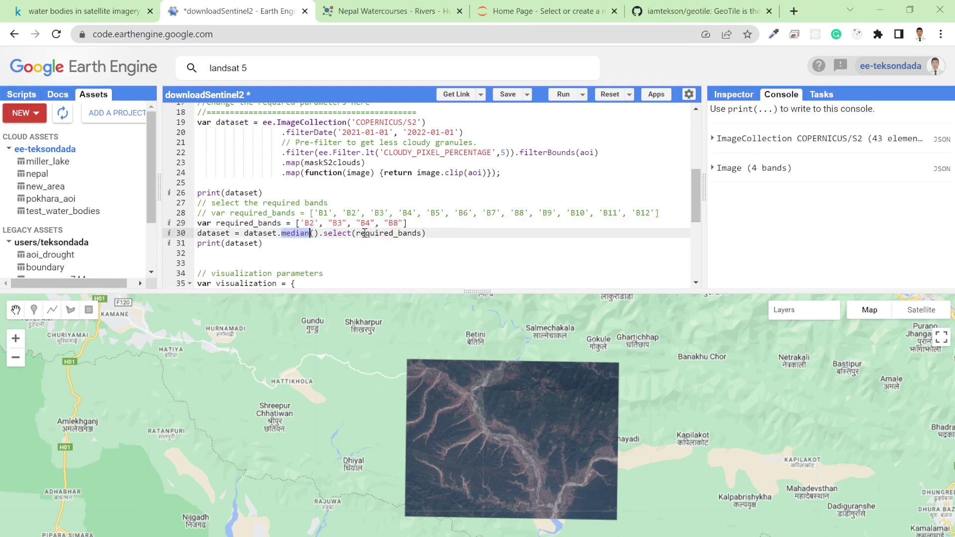
pyautogui.moveTo(351, 234); pyautogui.dragTo(426, 233)
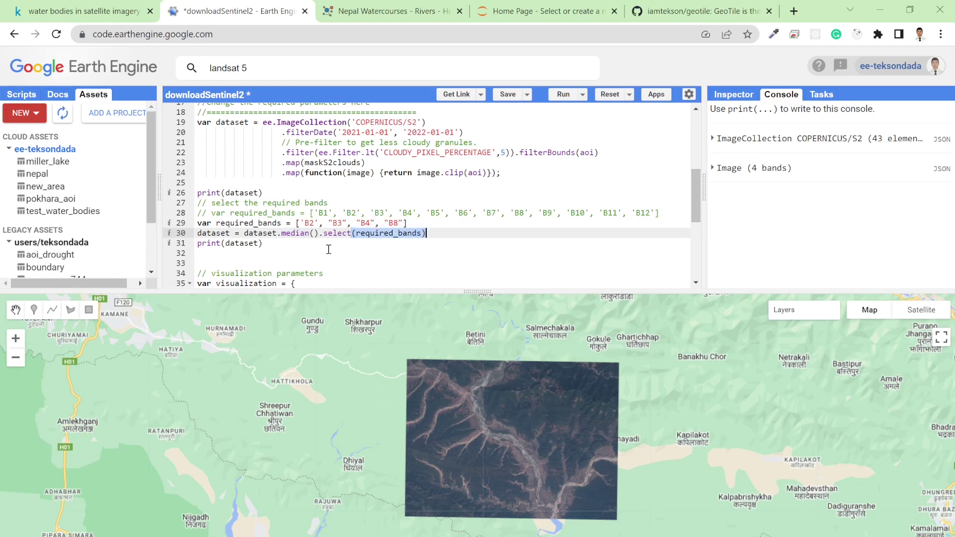
pyautogui.scroll(-2, 328, 249)
pyautogui.scroll(-3, 328, 249)
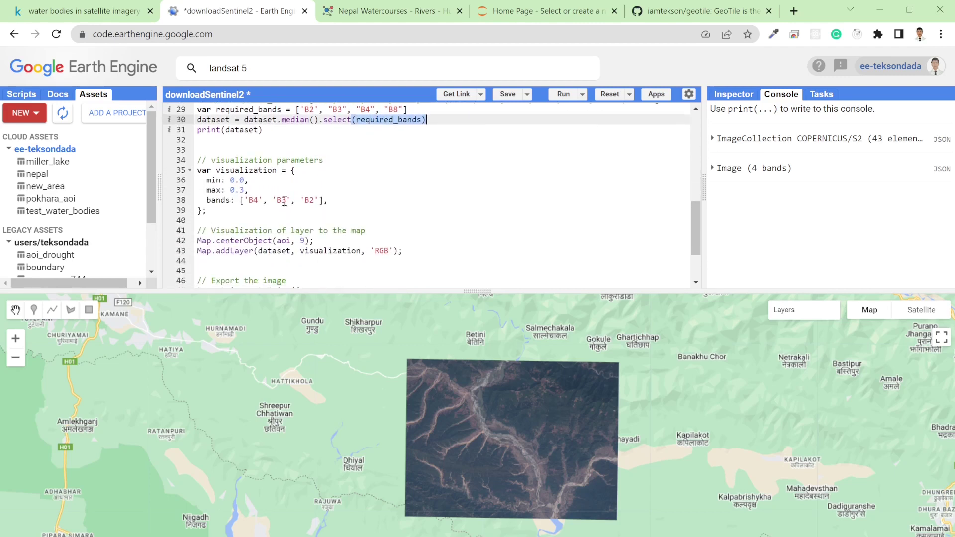
pyautogui.scroll(-2, 254, 219)
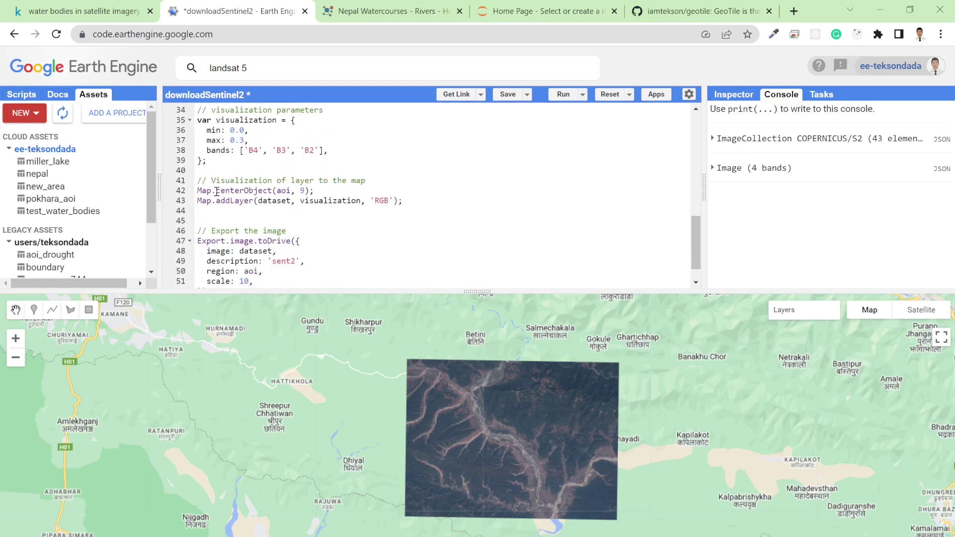
pyautogui.moveTo(210, 192); pyautogui.dragTo(304, 191)
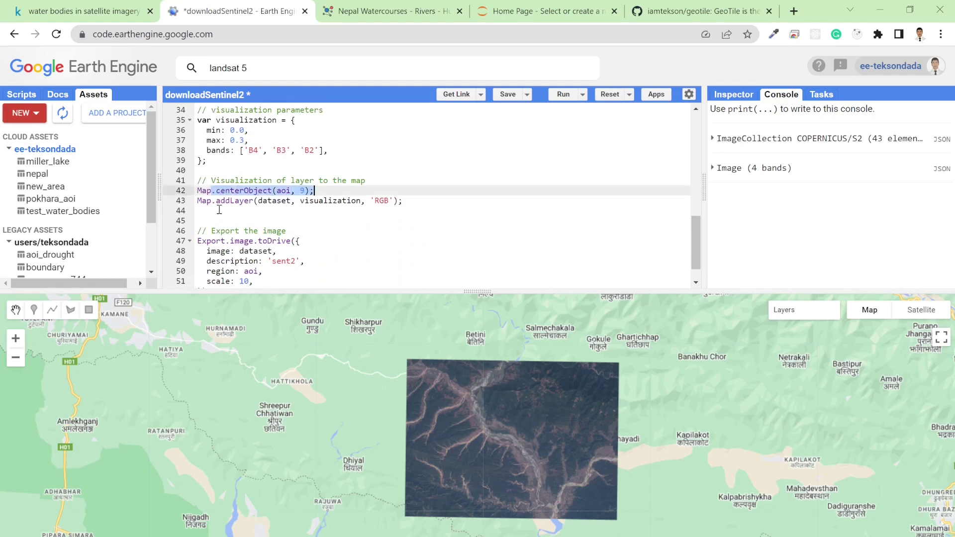
pyautogui.moveTo(211, 201); pyautogui.dragTo(334, 201)
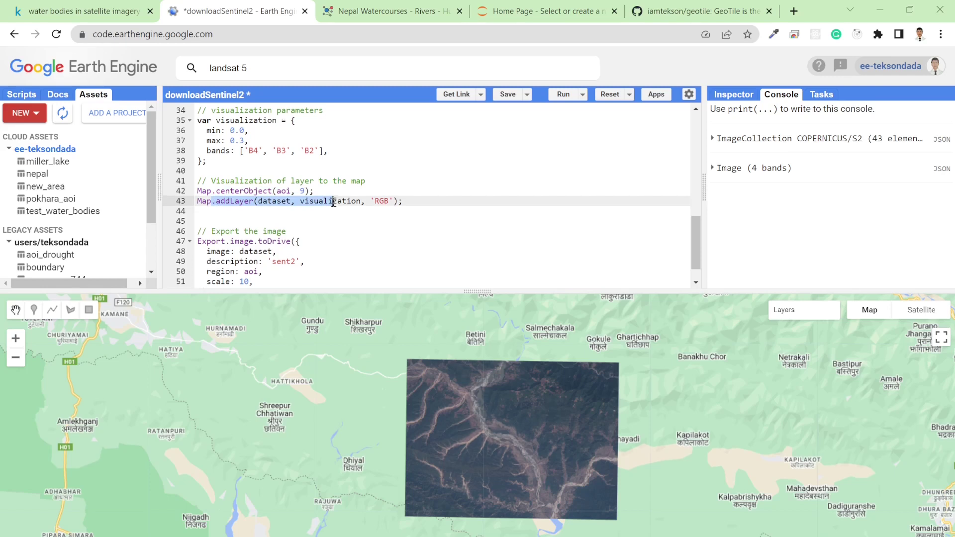
pyautogui.scroll(1, 333, 202)
pyautogui.scroll(-1, 333, 202)
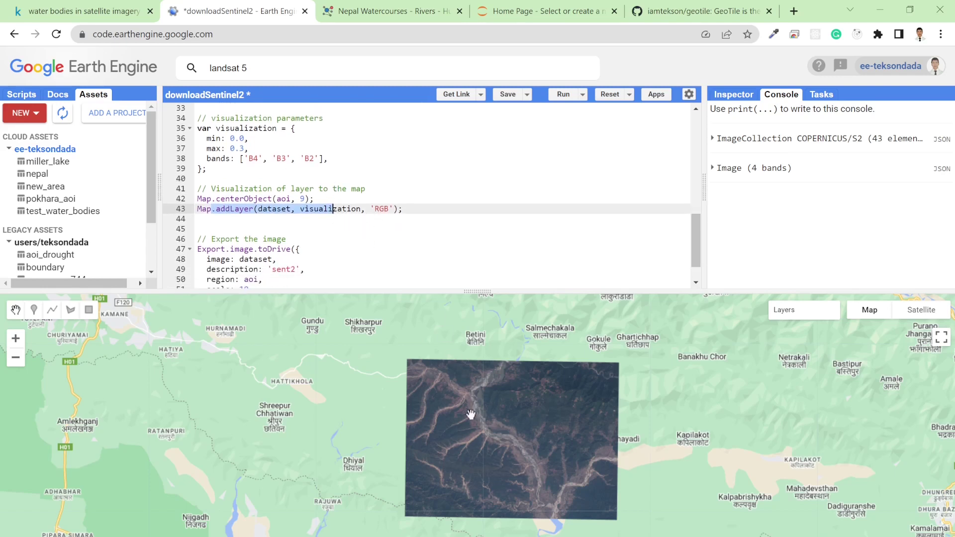
pyautogui.scroll(-2, 298, 243)
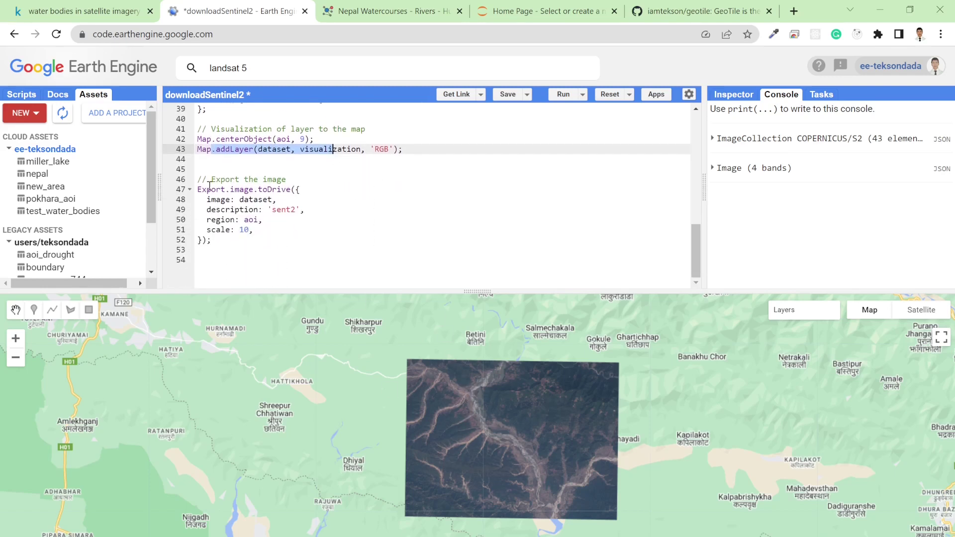
pyautogui.moveTo(210, 185); pyautogui.dragTo(230, 229)
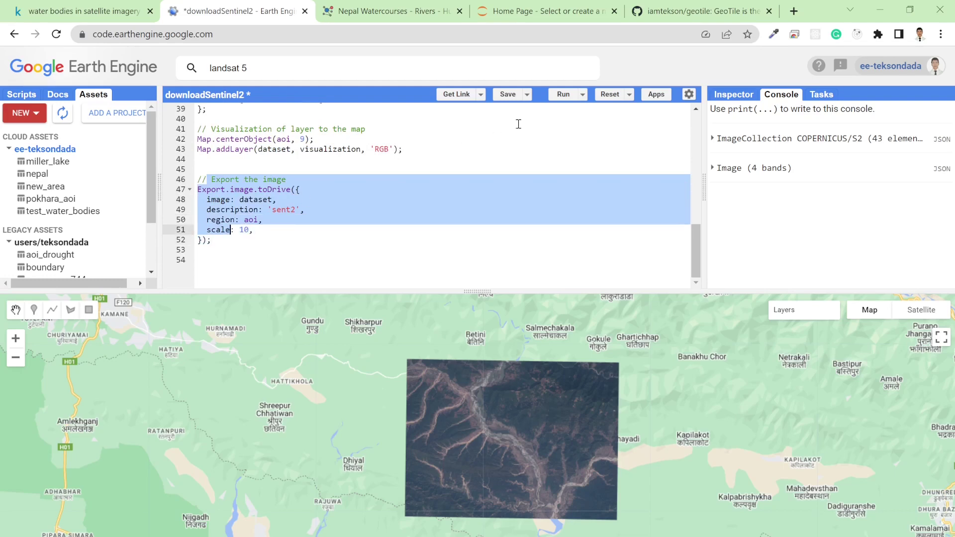
# Rerun the script and open the sent2 export task: 10 m scale, EPSG:3857, GEO_TIFF to Drive.
pyautogui.click(560, 99)
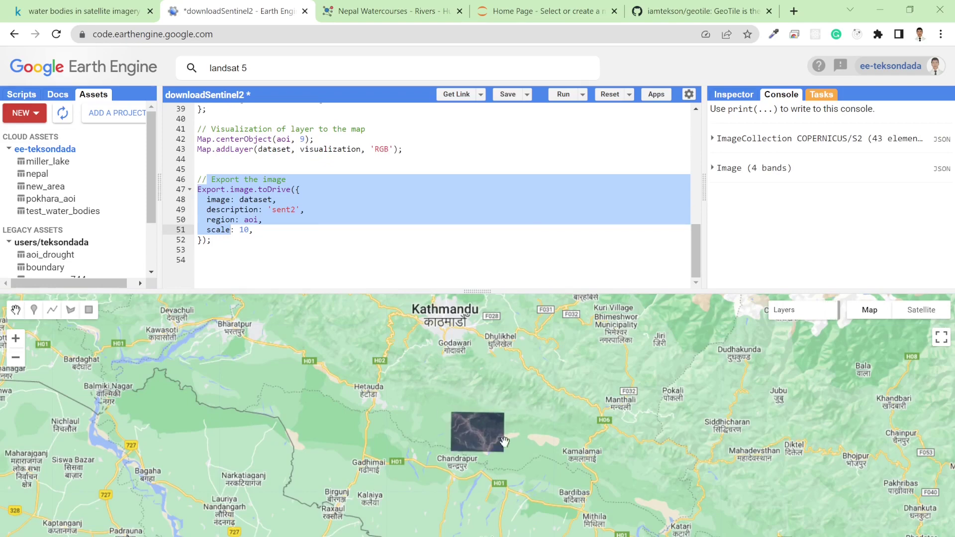
pyautogui.scroll(2, 465, 432)
pyautogui.scroll(1, 466, 432)
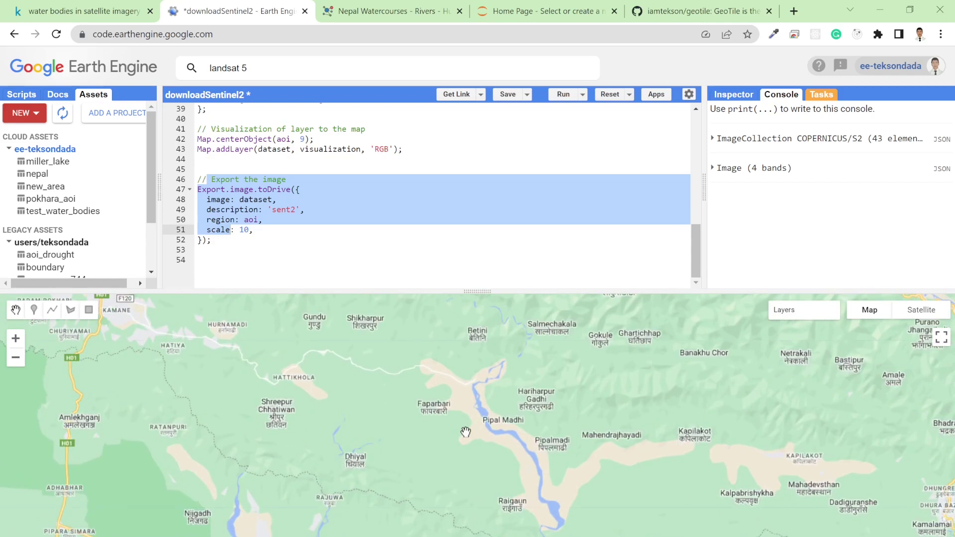
pyautogui.moveTo(794, 317)
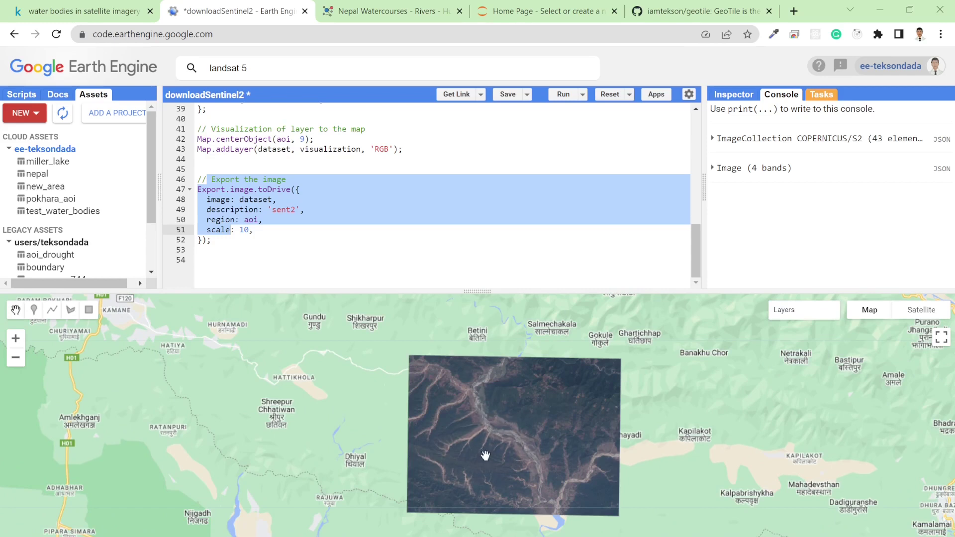
pyautogui.click(822, 96)
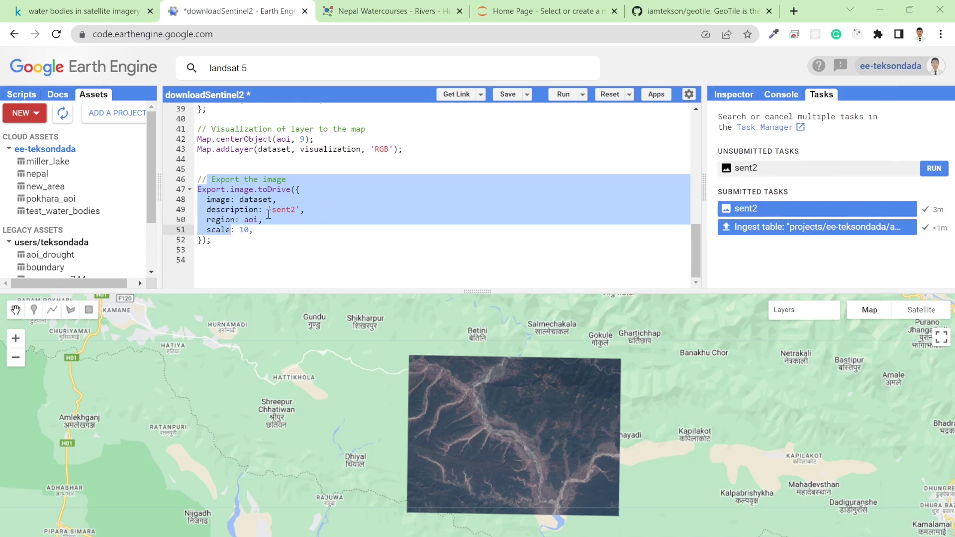
pyautogui.click(933, 169)
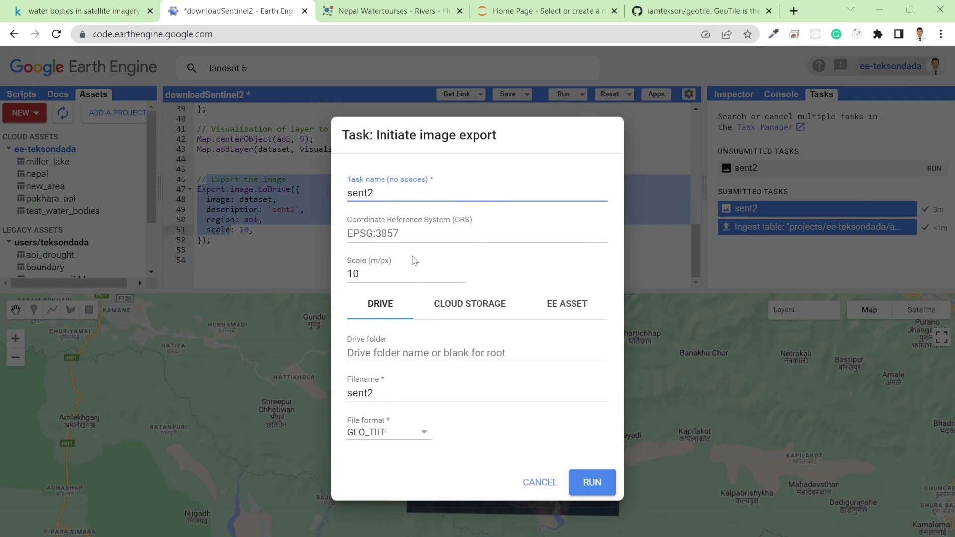
pyautogui.click(422, 350)
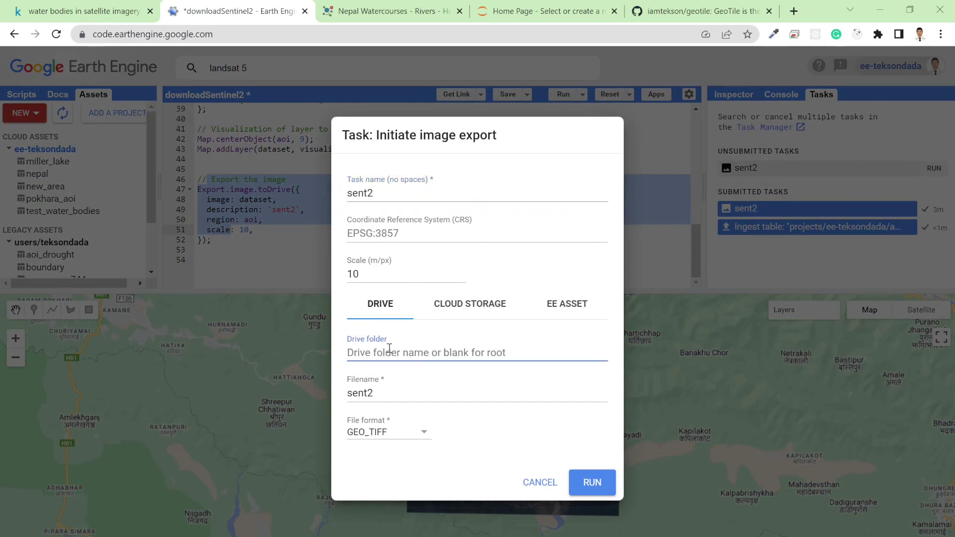
pyautogui.click(387, 393)
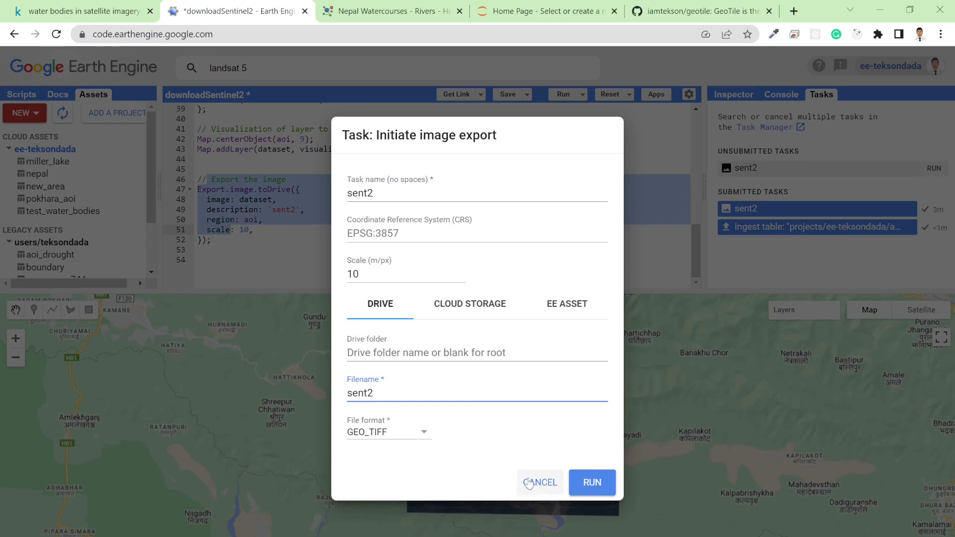
pyautogui.click(528, 484)
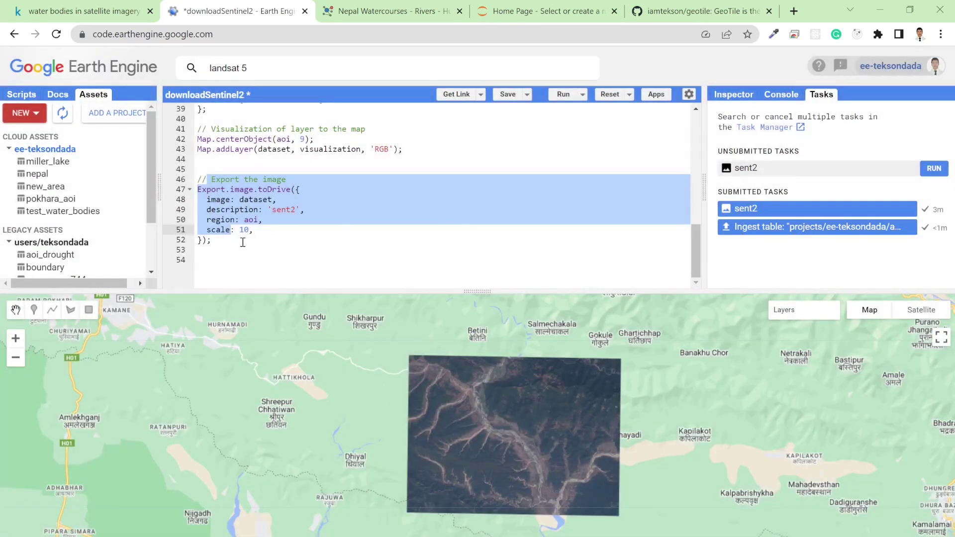
pyautogui.click(217, 240)
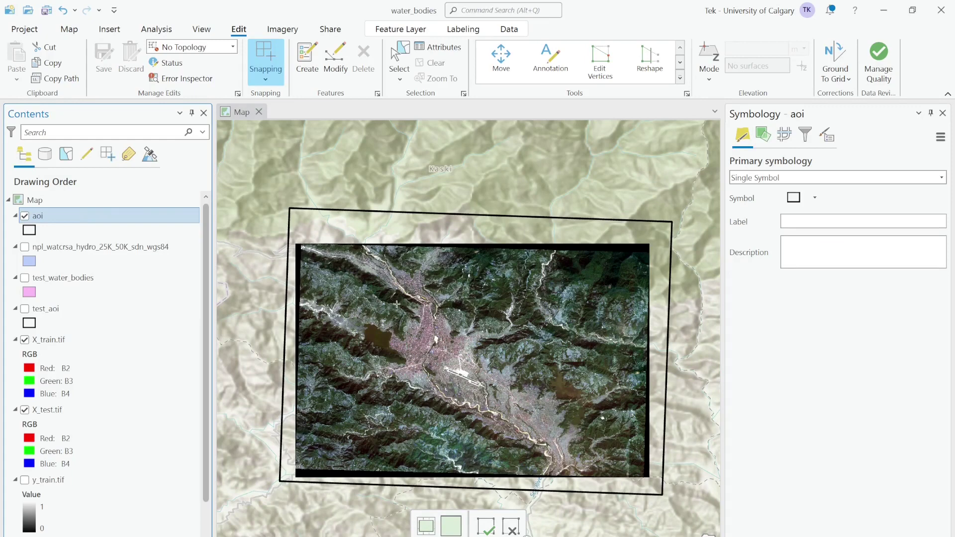
# Zoom the map to the X_test.tif extent and inspect its B2, B3, B4 RGB display.
pyautogui.click(68, 410)
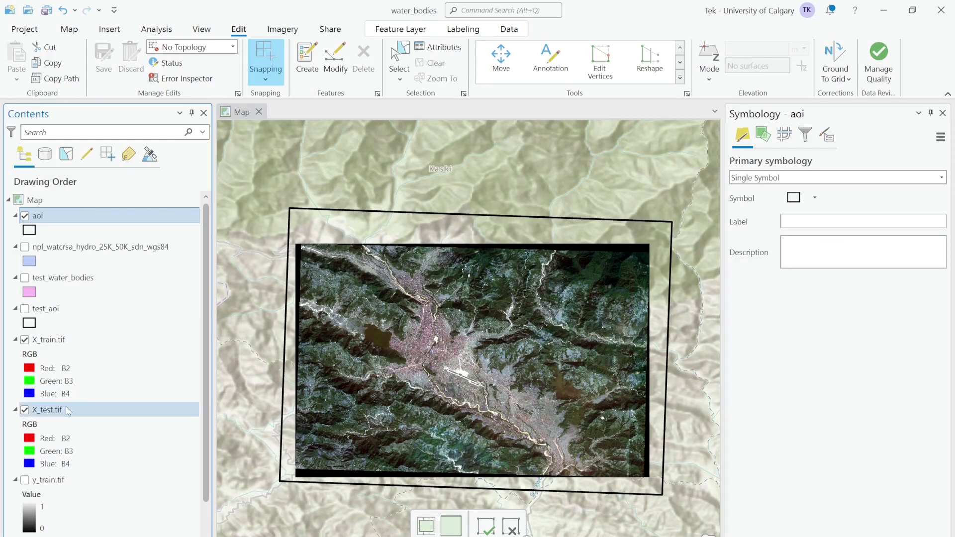
pyautogui.rightClick(68, 409)
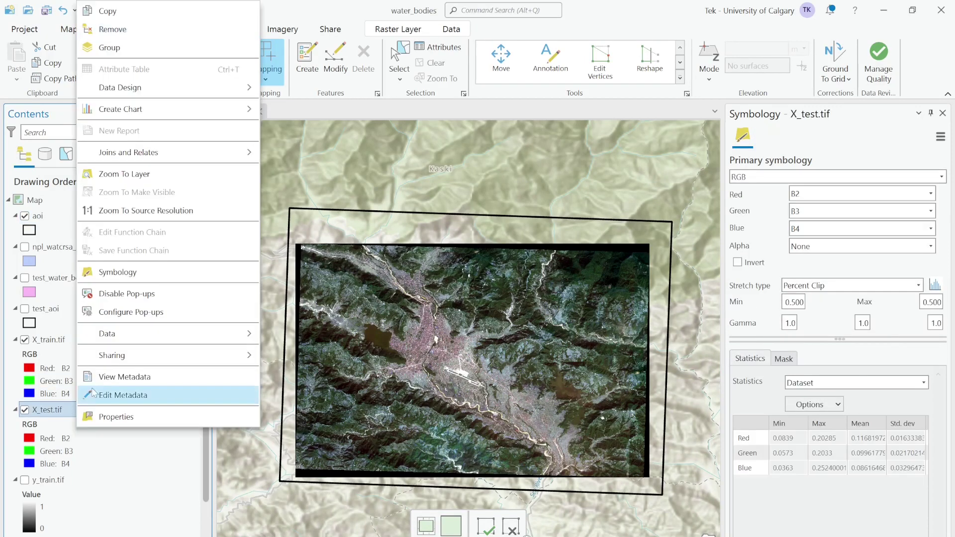
pyautogui.click(144, 179)
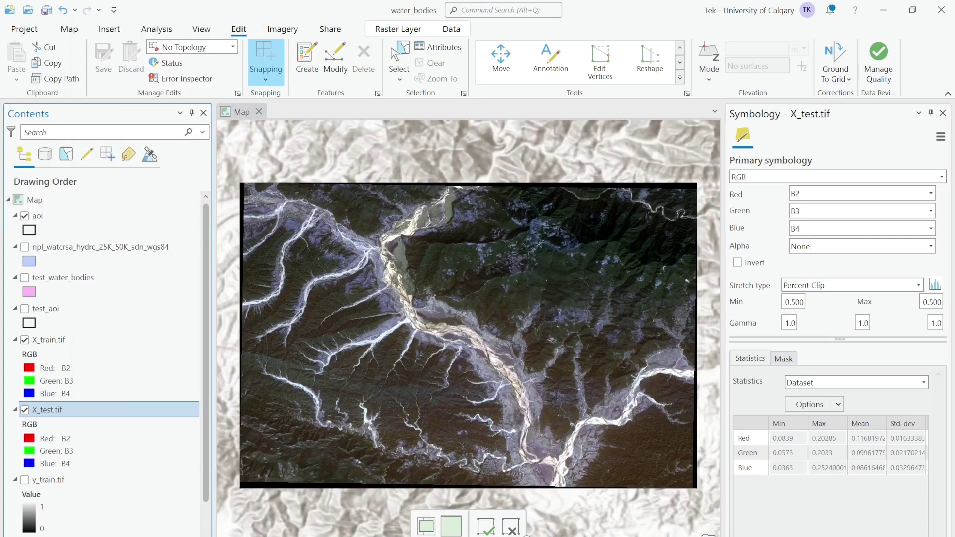
pyautogui.scroll(-3, 480, 343)
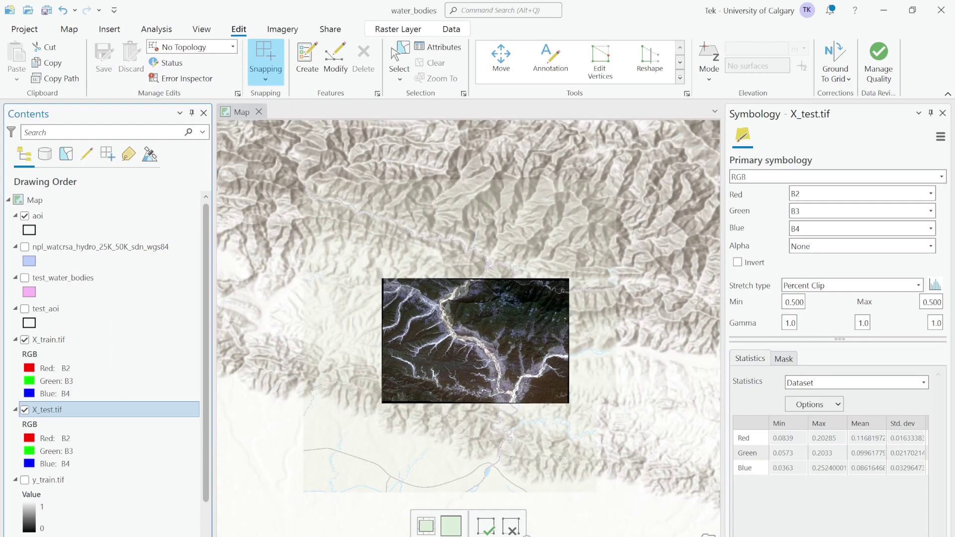
pyautogui.scroll(4, 476, 345)
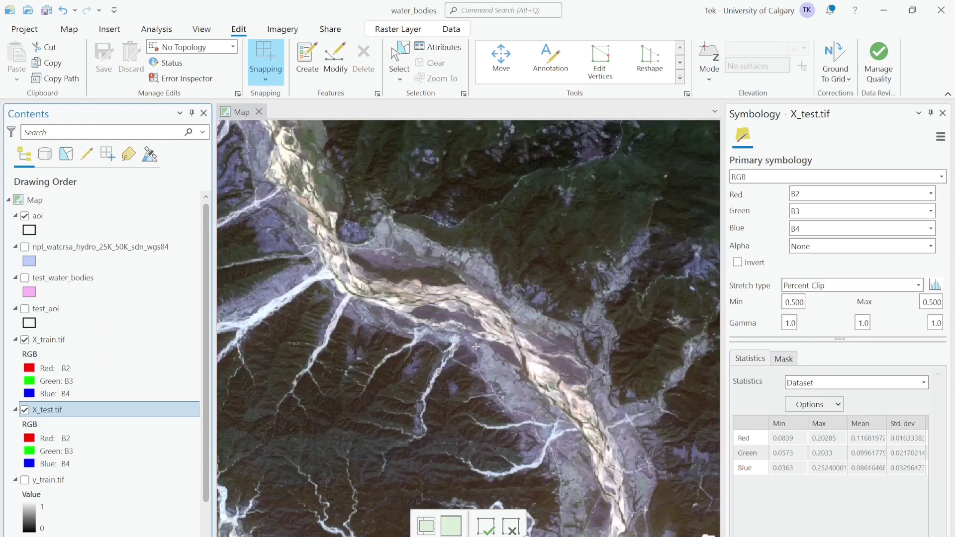
pyautogui.scroll(-2, 422, 275)
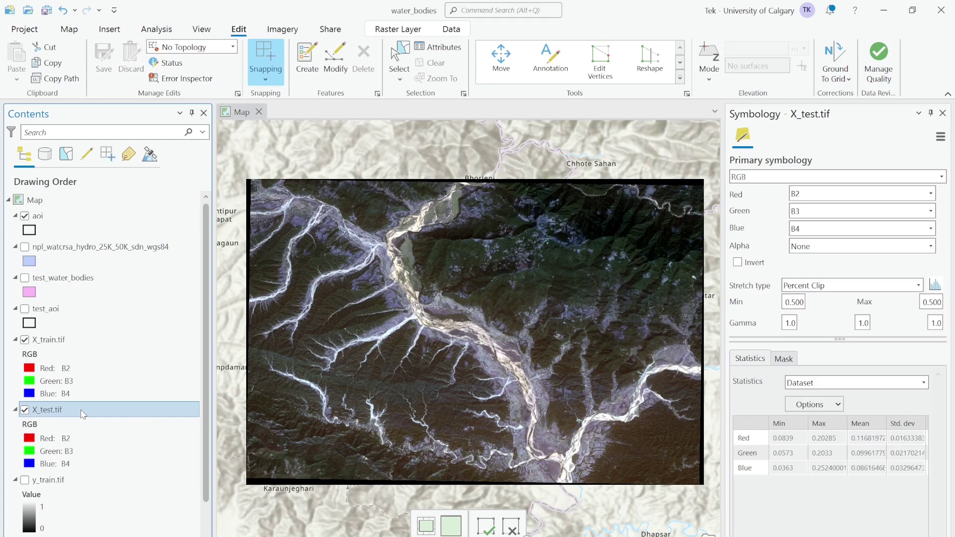
# Close the Symbology and Create Features panes and return Geoprocessing to its tool list.
pyautogui.click(942, 113)
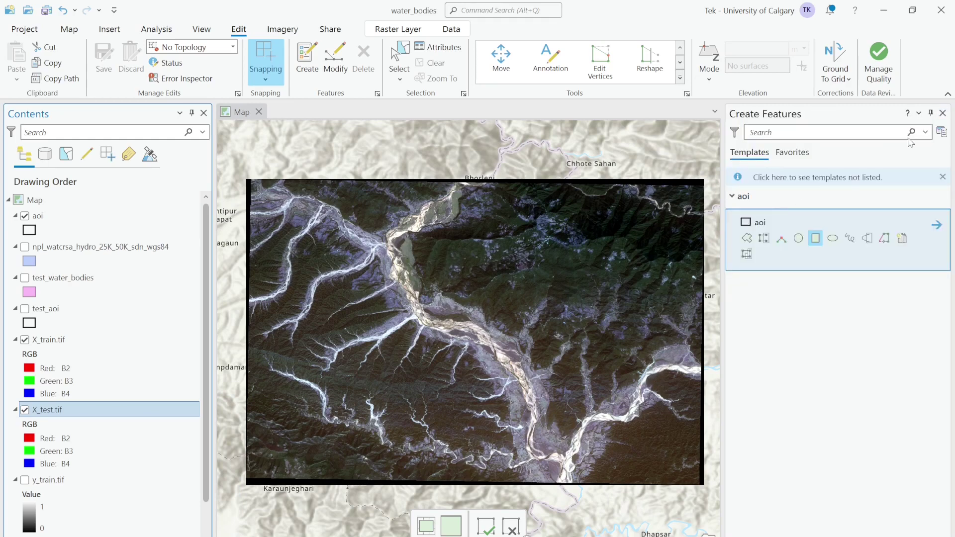
pyautogui.click(943, 112)
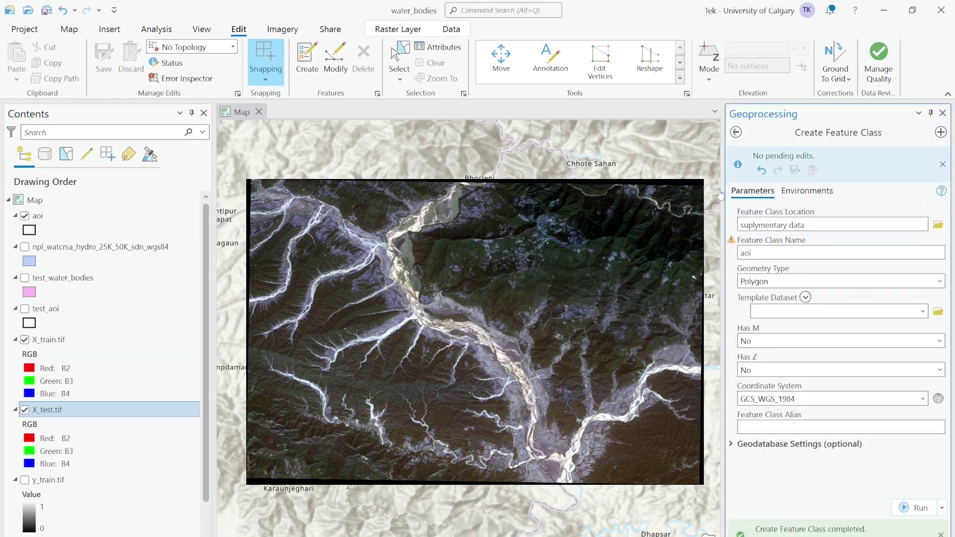
pyautogui.click(736, 132)
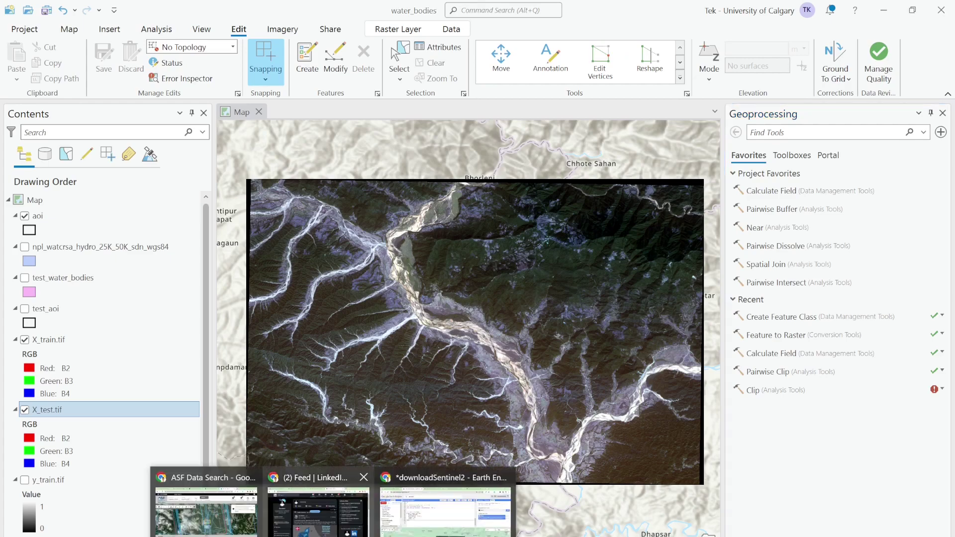
# Bring up the Nepal Watercourses - Rivers page in Chrome and highlight the polygon water bodies description.
pyautogui.click(445, 502)
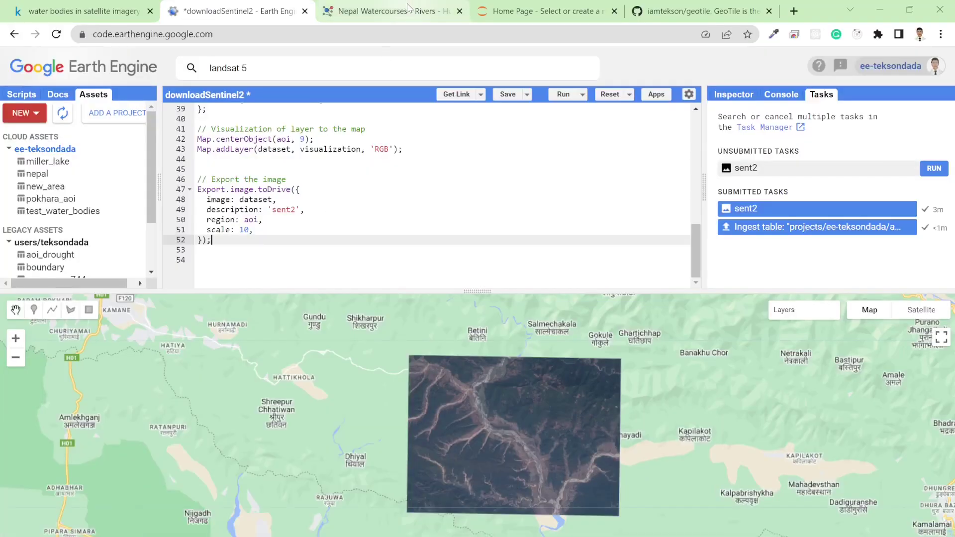
pyautogui.click(397, 12)
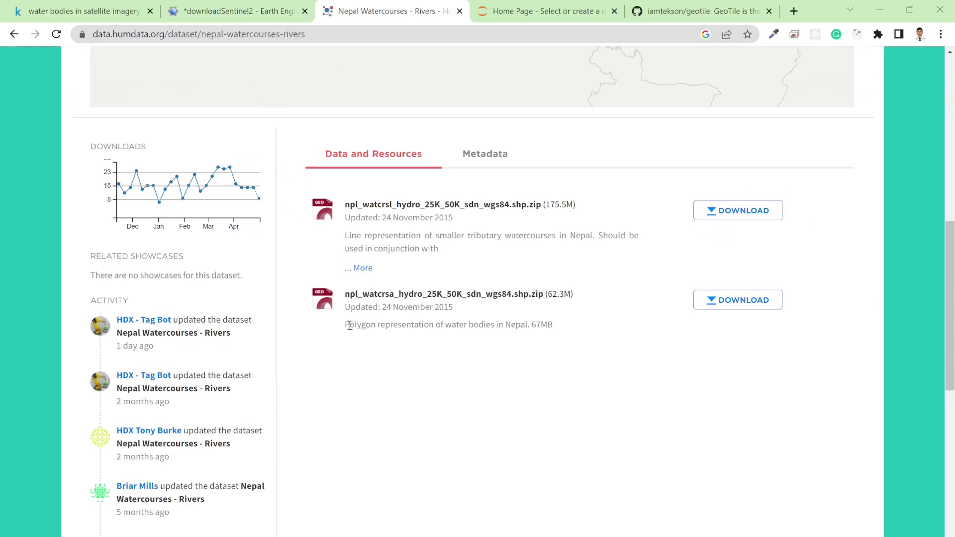
pyautogui.moveTo(346, 325); pyautogui.dragTo(452, 326)
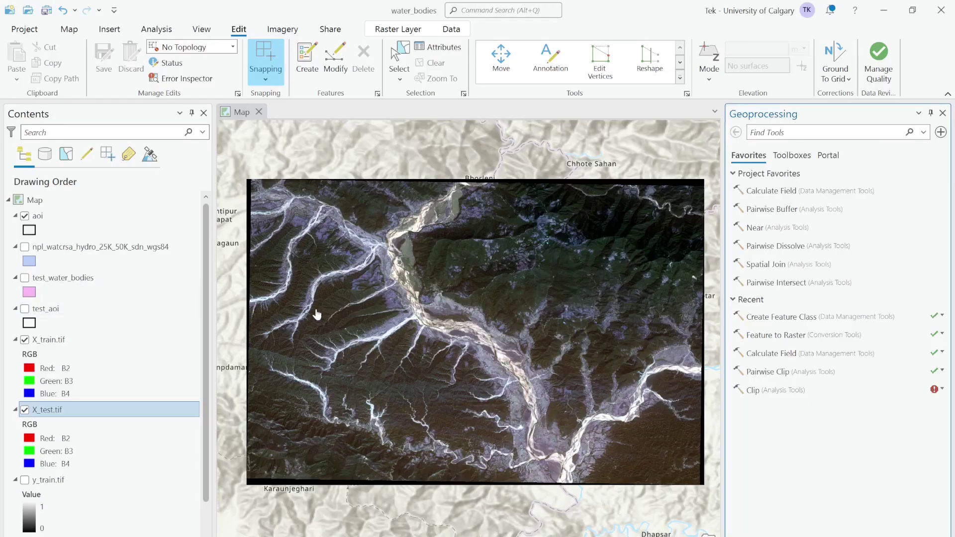
# Turn on npl_watcrsa_hydro_25K_50K_sdn_wgs84, frame the map on the aoi, and select that layer.
pyautogui.scroll(-5, 316, 313)
pyautogui.scroll(-5, 317, 313)
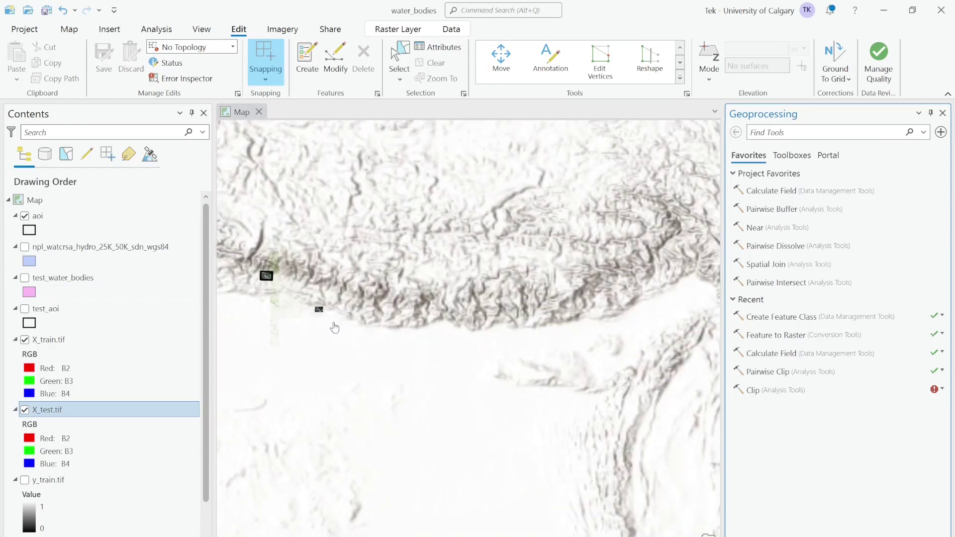
pyautogui.click(25, 247)
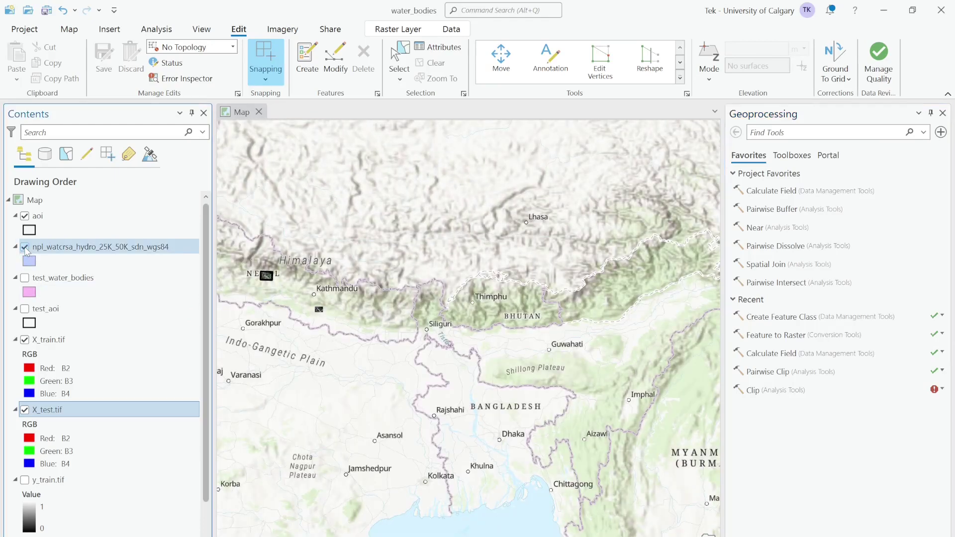
pyautogui.moveTo(312, 239); pyautogui.dragTo(498, 281)
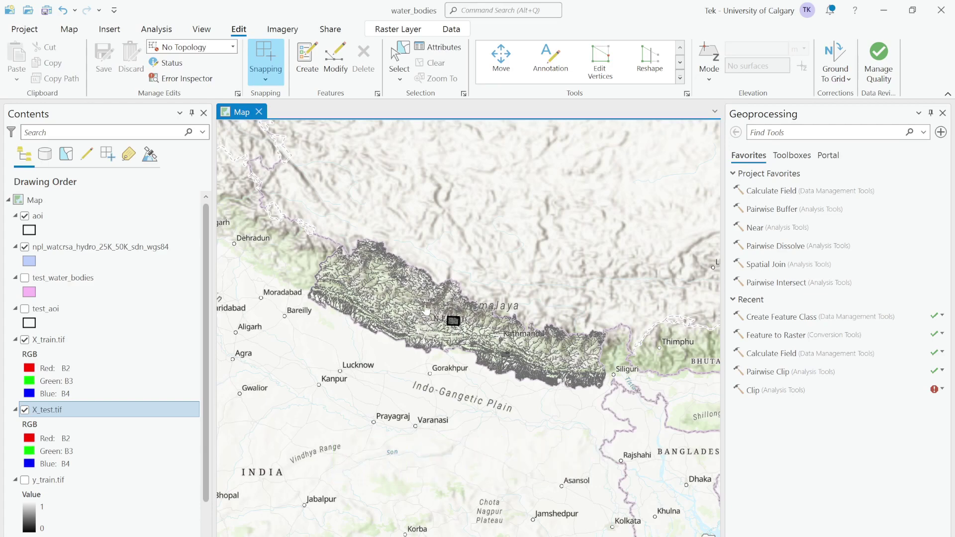
pyautogui.scroll(5, 432, 325)
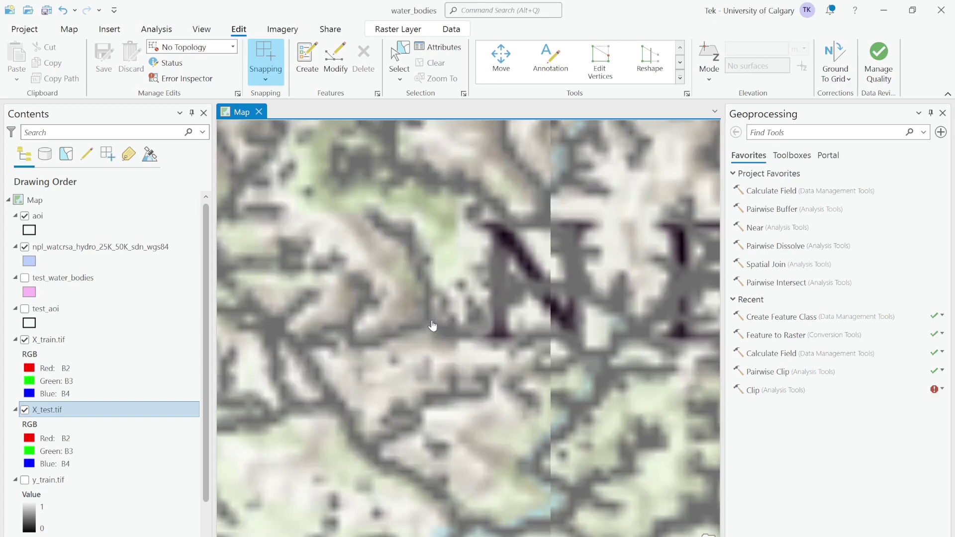
pyautogui.scroll(-5, 432, 325)
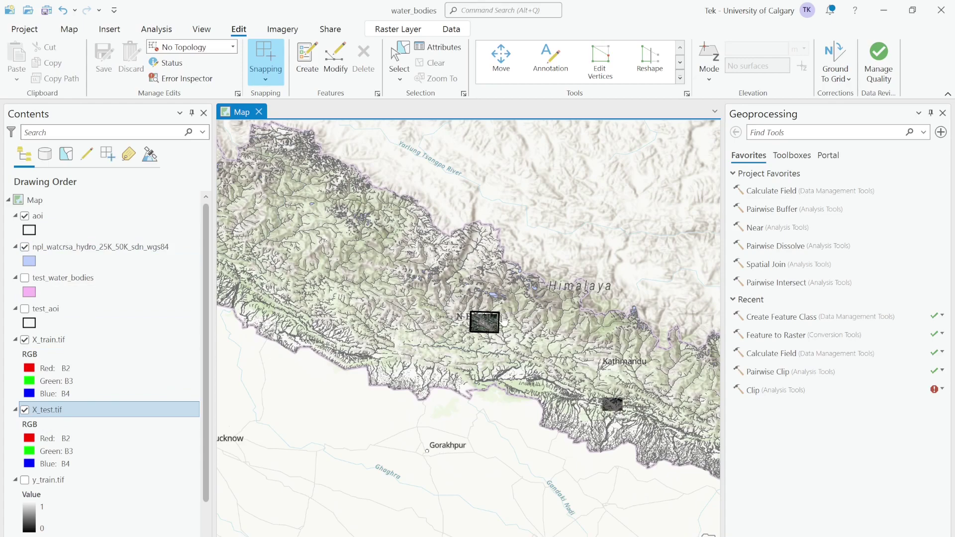
pyautogui.scroll(10, 481, 324)
pyautogui.scroll(-10, 481, 324)
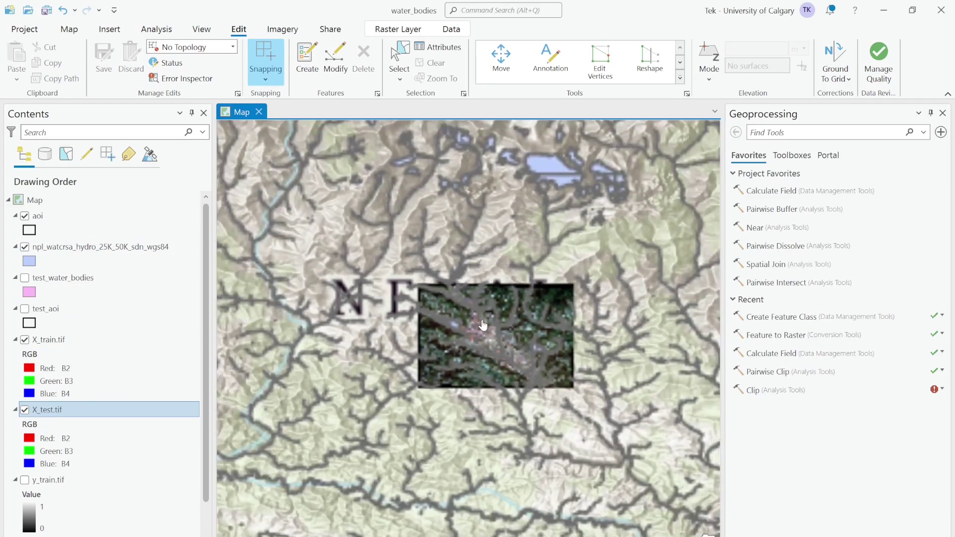
pyautogui.scroll(1, 482, 338)
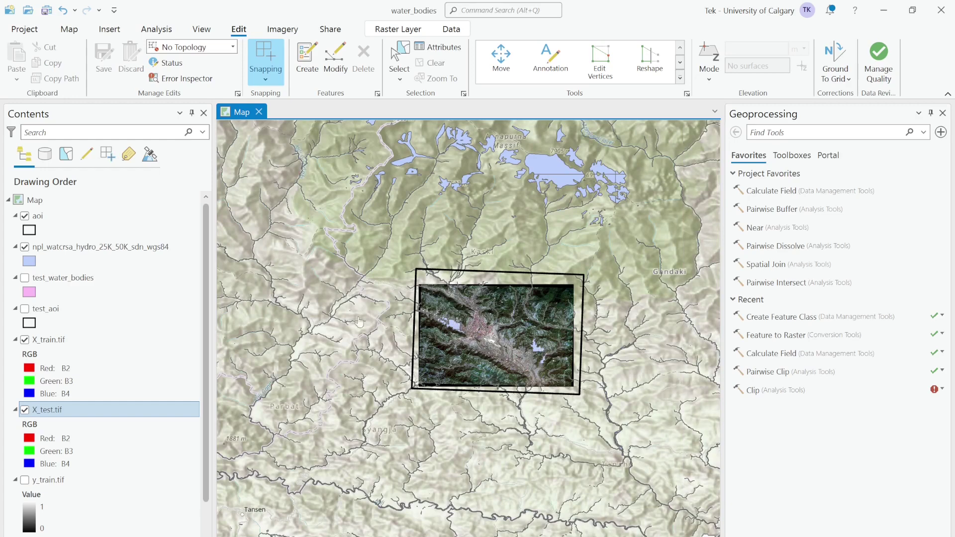
pyautogui.click(81, 248)
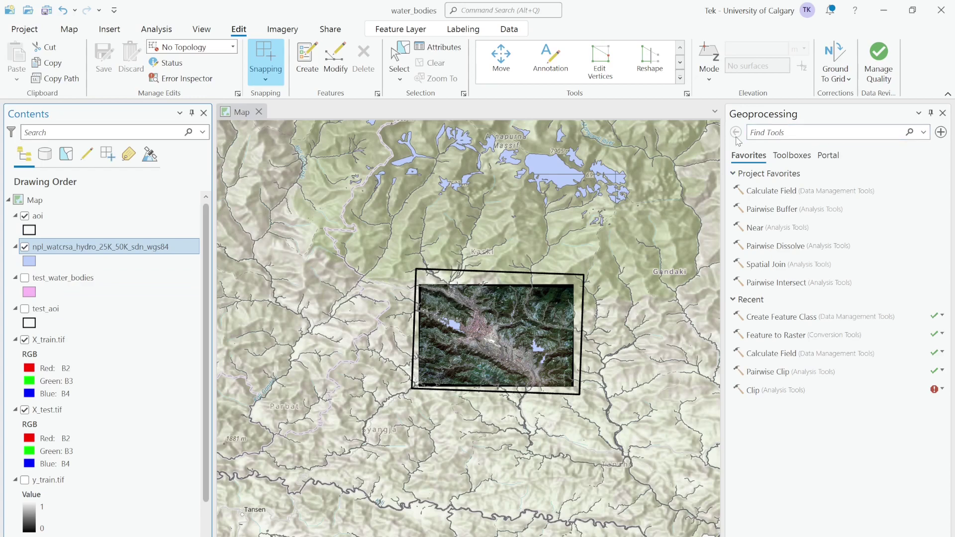
# Find the Pairwise Clip tool in Geoprocessing.
pyautogui.click(771, 135)
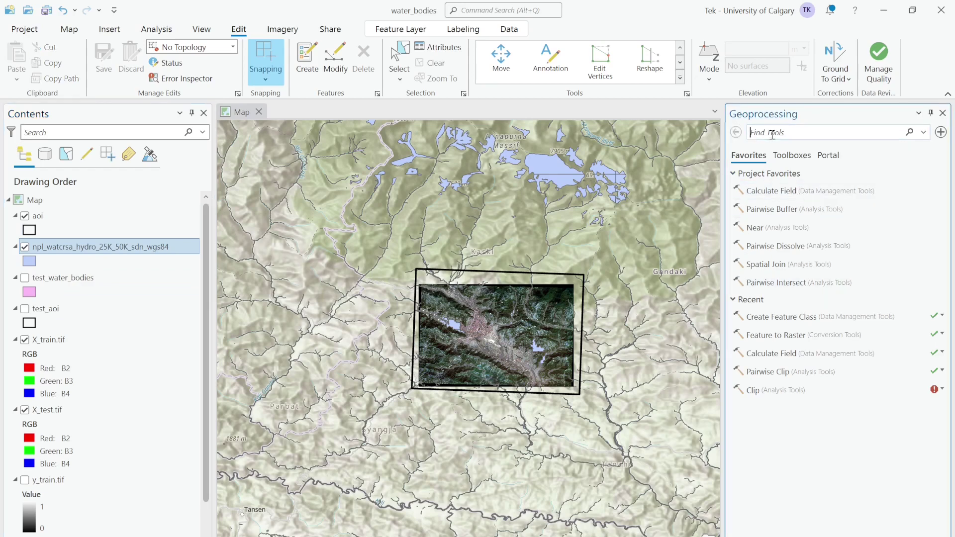
pyautogui.write('clip')
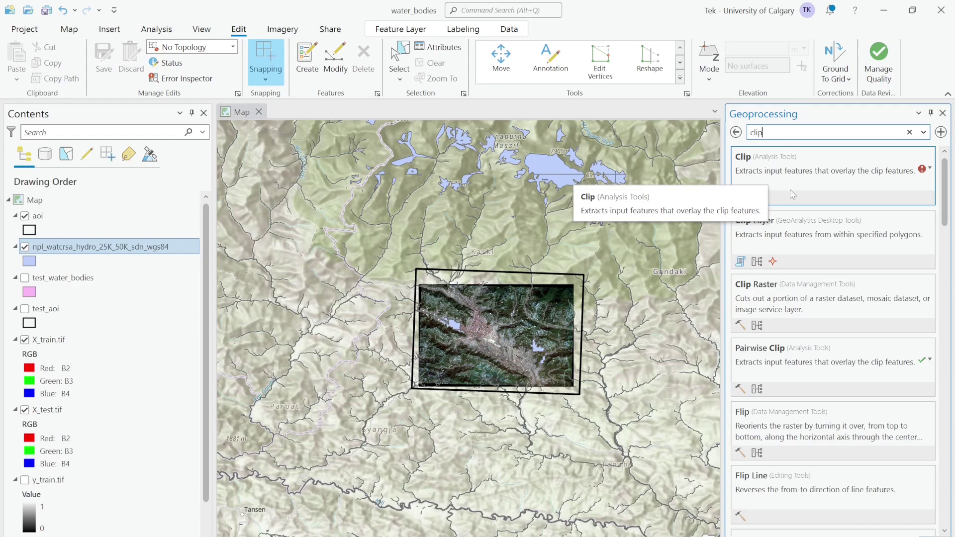
pyautogui.click(822, 365)
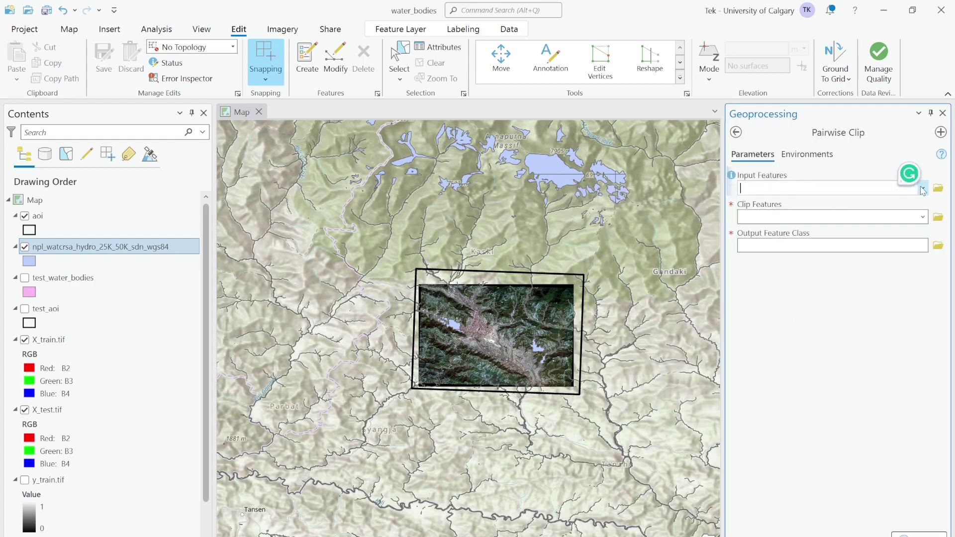
# Clip npl_watcrsa_hydro to the aoi boundary, then hide the unclipped water layer.
pyautogui.click(880, 186)
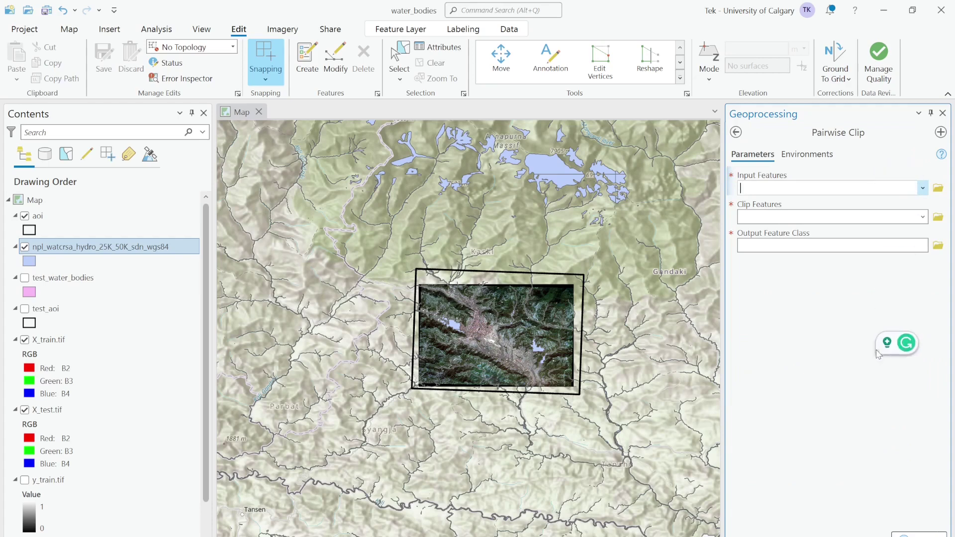
pyautogui.click(922, 189)
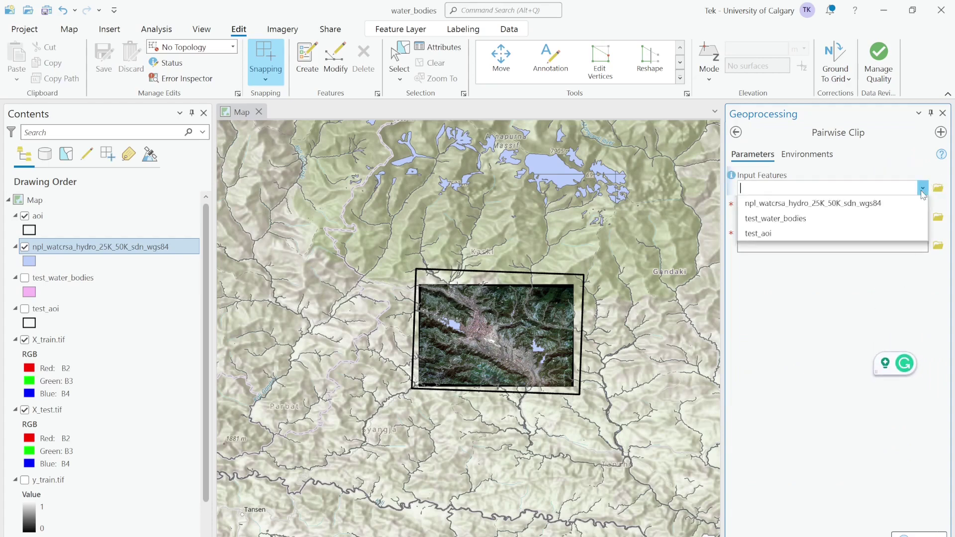
pyautogui.click(794, 227)
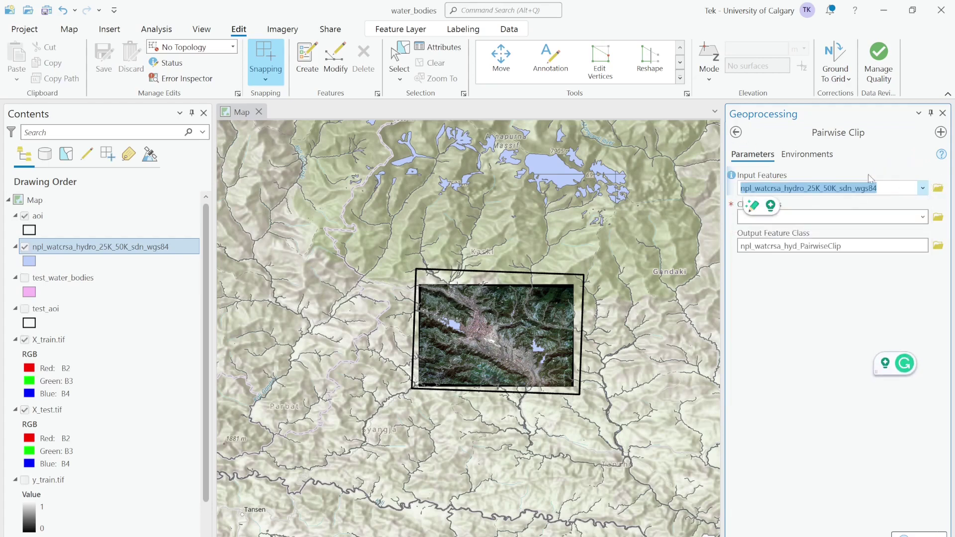
pyautogui.click(921, 216)
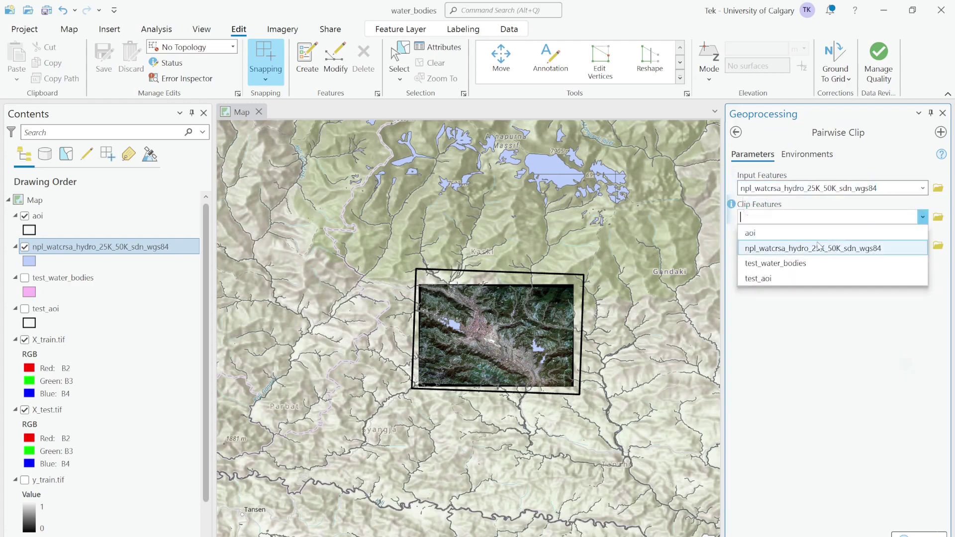
pyautogui.click(773, 233)
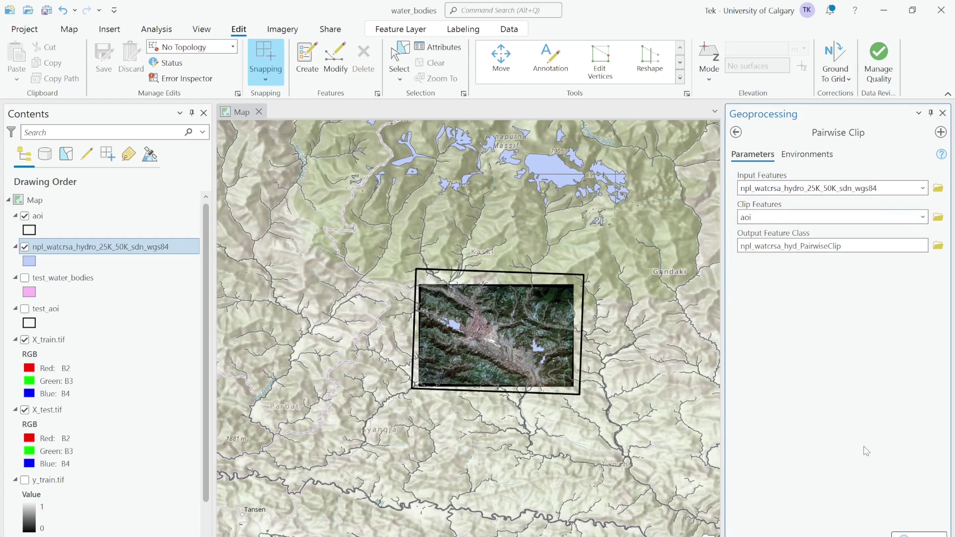
pyautogui.click(914, 534)
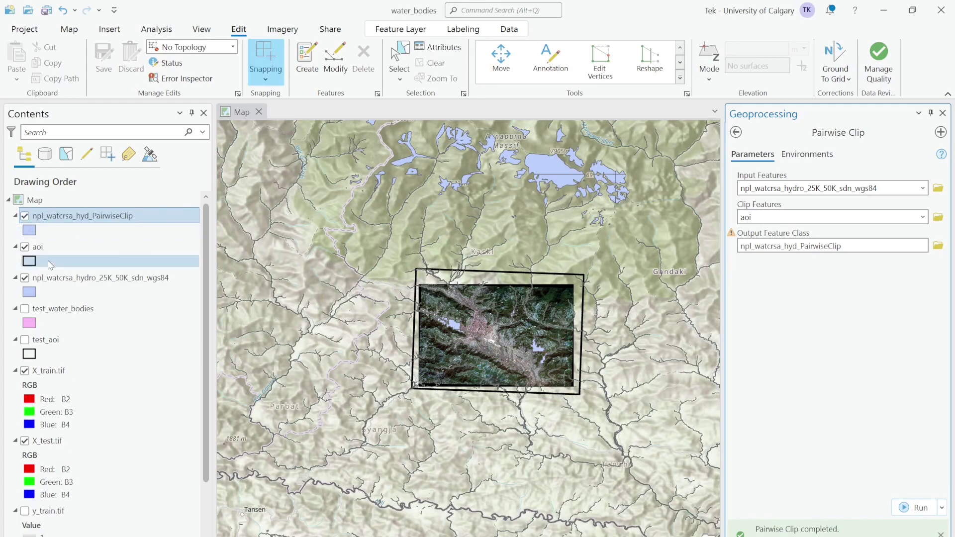
pyautogui.click(25, 278)
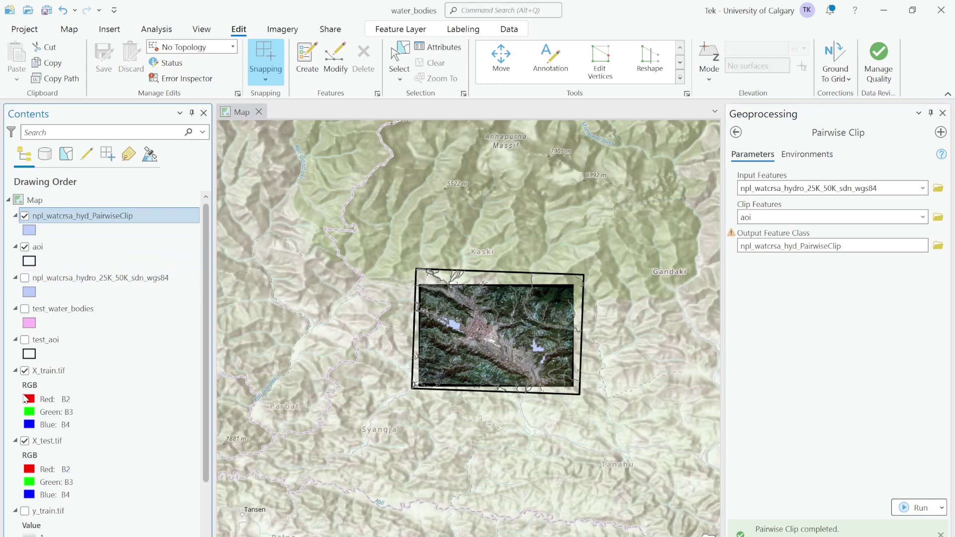
# Hide X_train.tif so the clipped water bodies inside the aoi show.
pyautogui.click(24, 371)
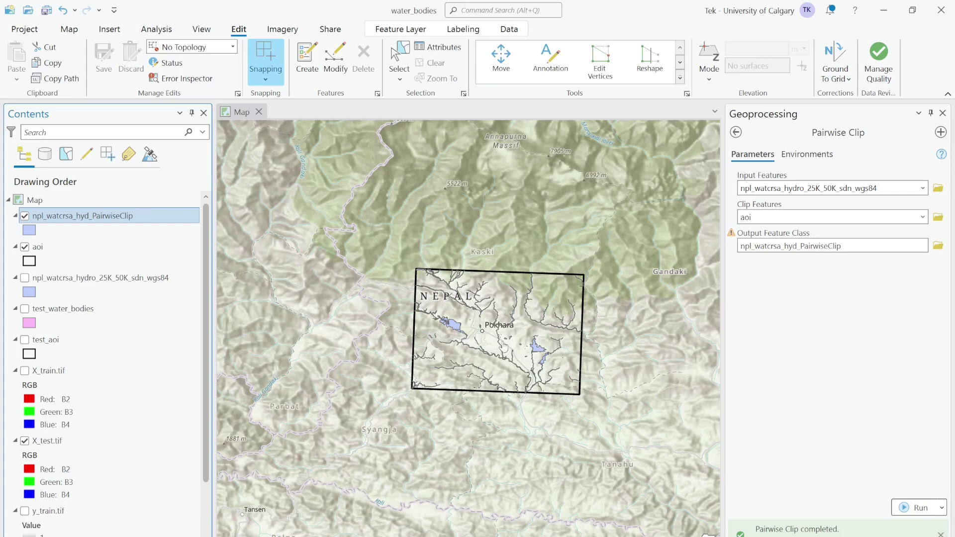
# Open the Feature to Raster tool, show X_train.tif, and review the tool's environment settings.
pyautogui.click(736, 132)
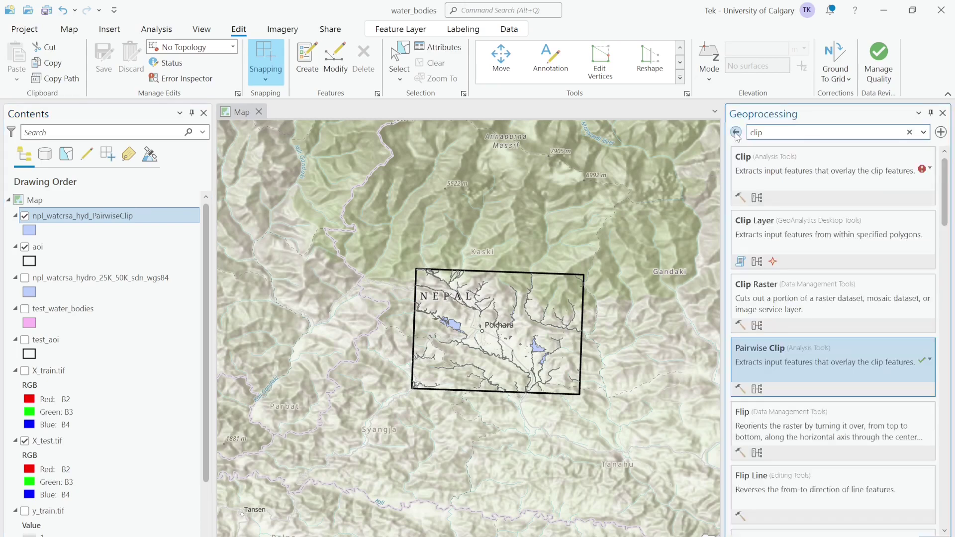
pyautogui.hotkey('ctrl', 'a')
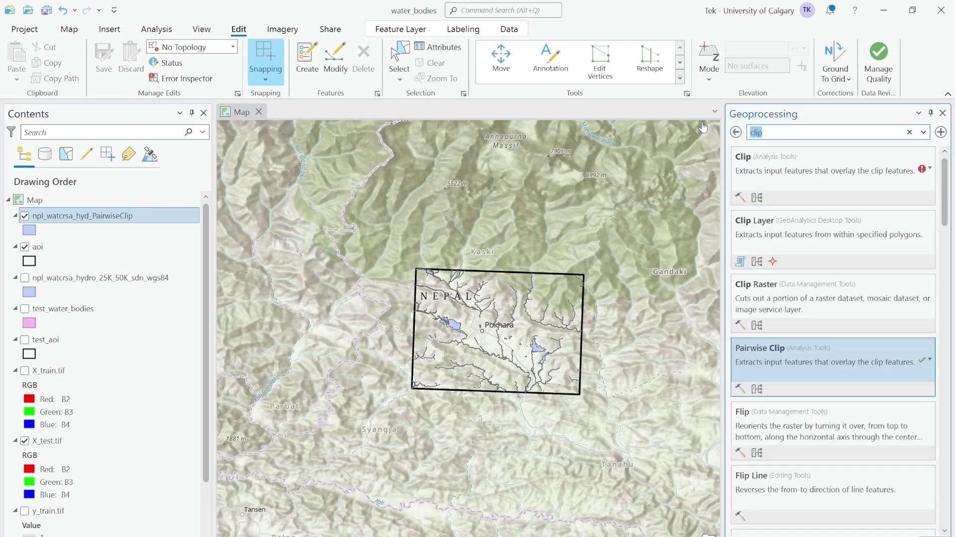
pyautogui.write('feature to raster')
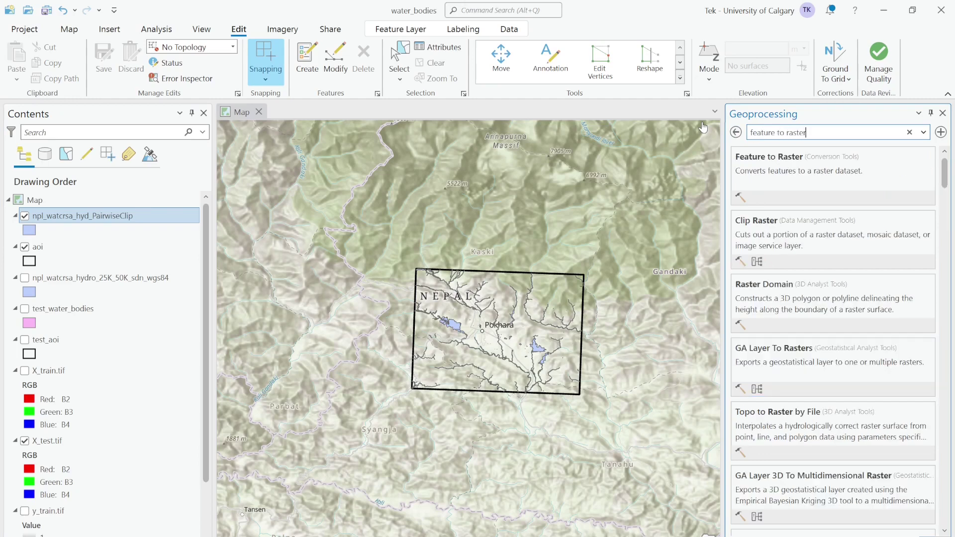
pyautogui.click(787, 177)
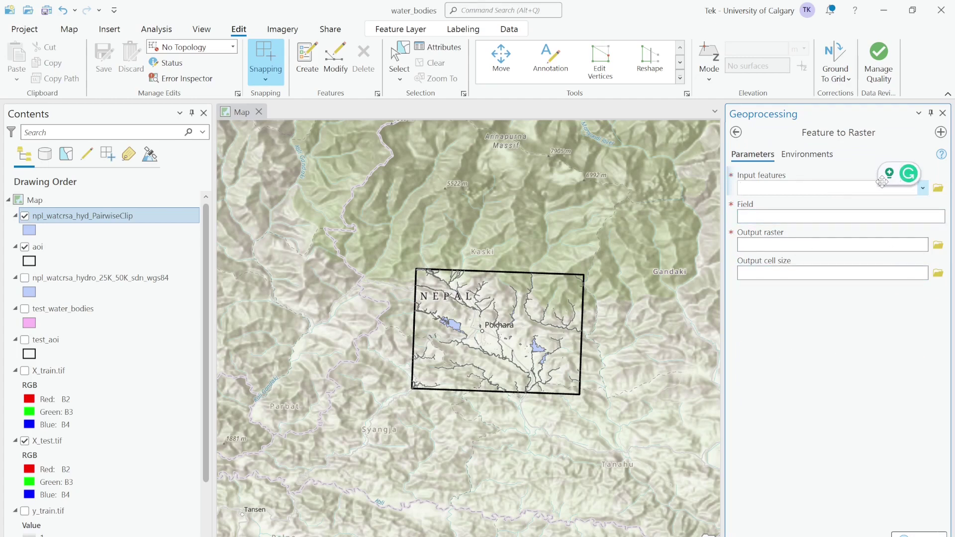
pyautogui.moveTo(881, 182); pyautogui.dragTo(895, 374)
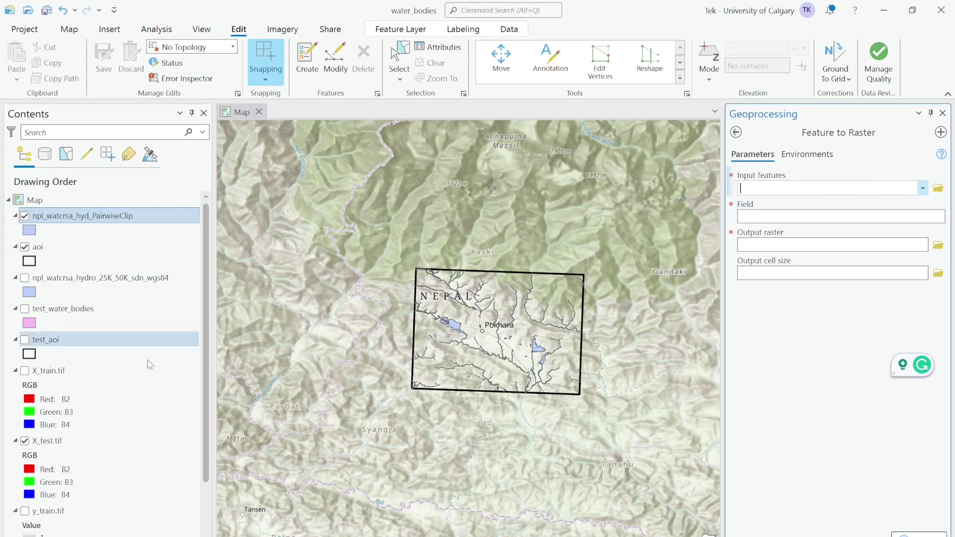
pyautogui.click(25, 370)
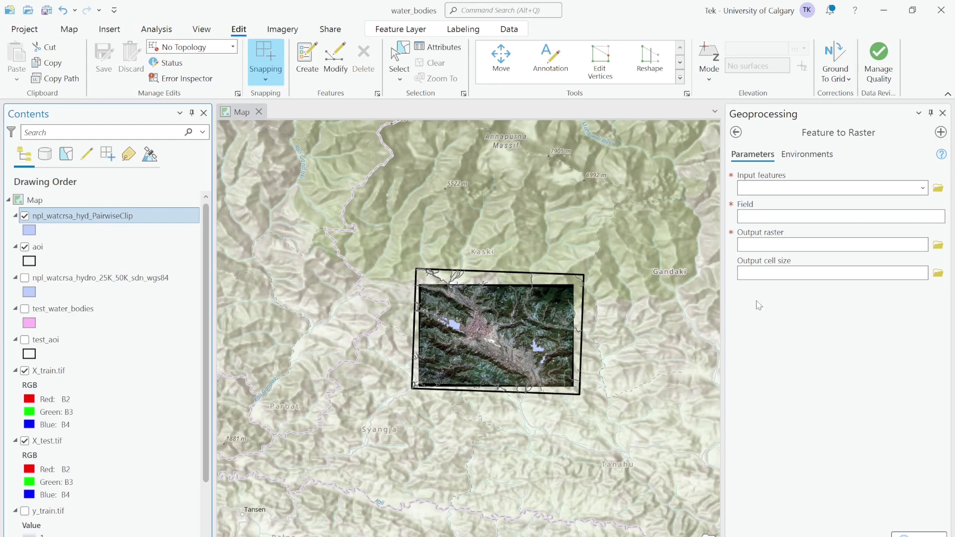
pyautogui.click(815, 156)
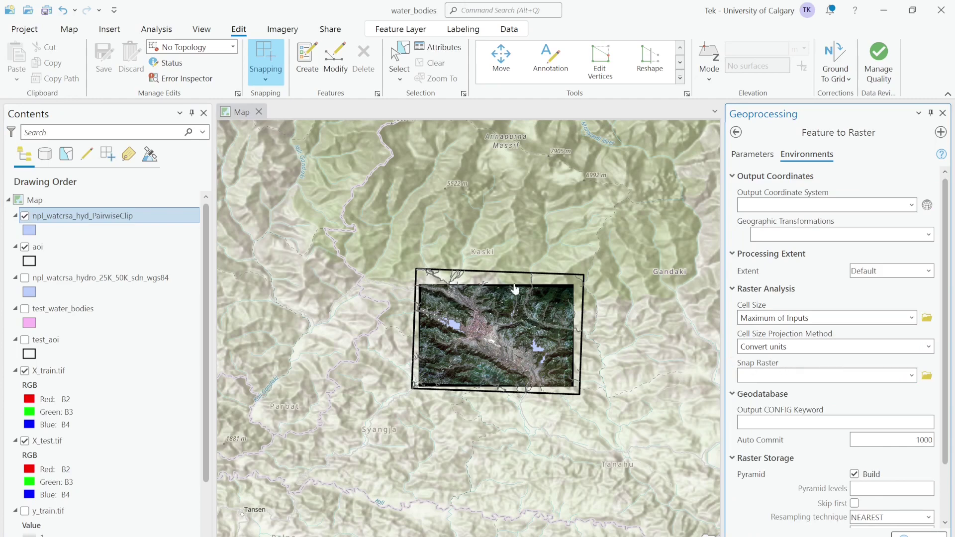
pyautogui.click(755, 158)
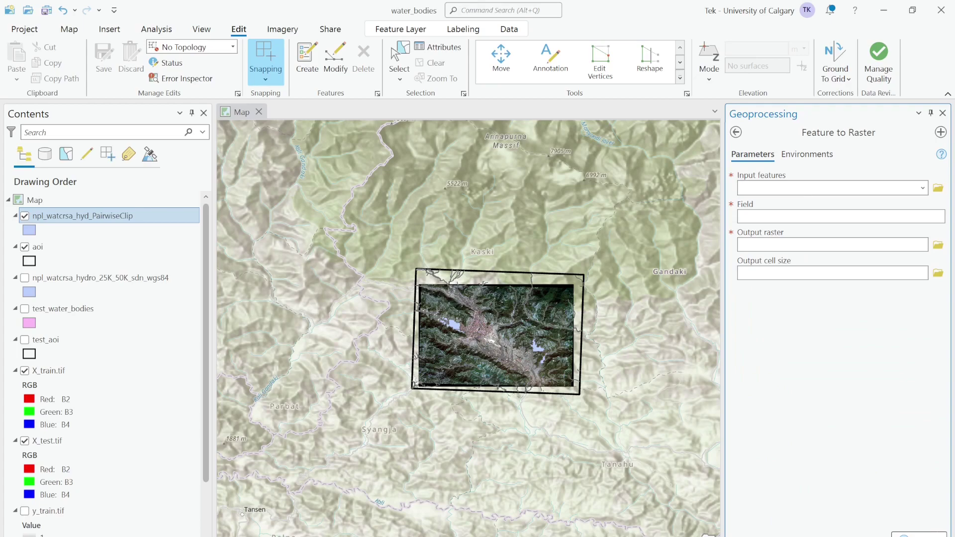
# Switch to the Jupyter file tree in Chrome.
pyautogui.moveTo(334, 536)
pyautogui.click(453, 527)
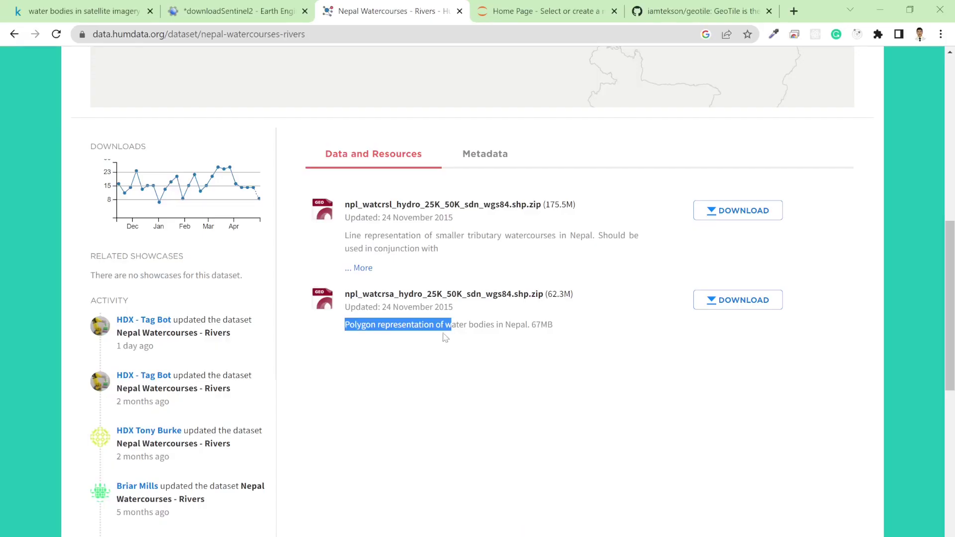
pyautogui.click(542, 12)
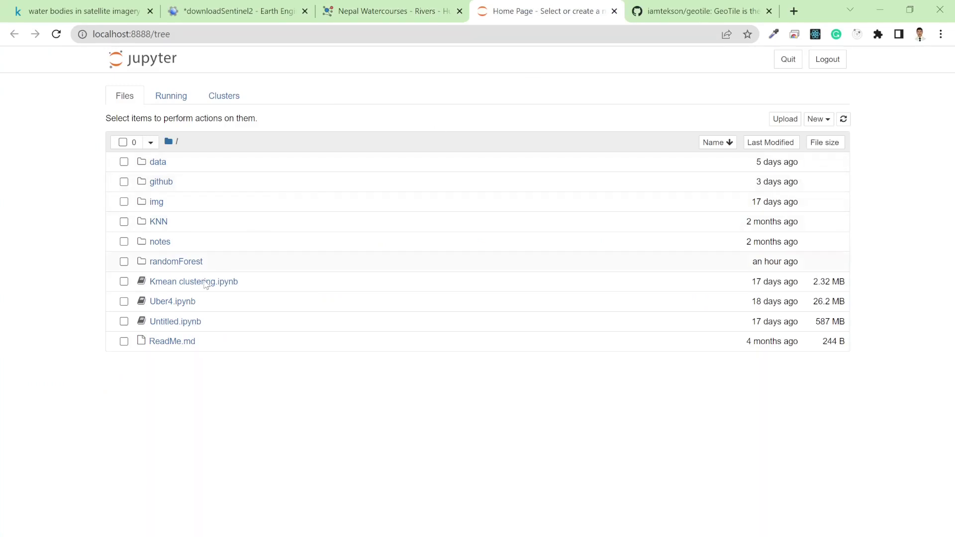
# In the randomForest folder, dismiss the error and create a new Python 3 notebook.
pyautogui.click(166, 265)
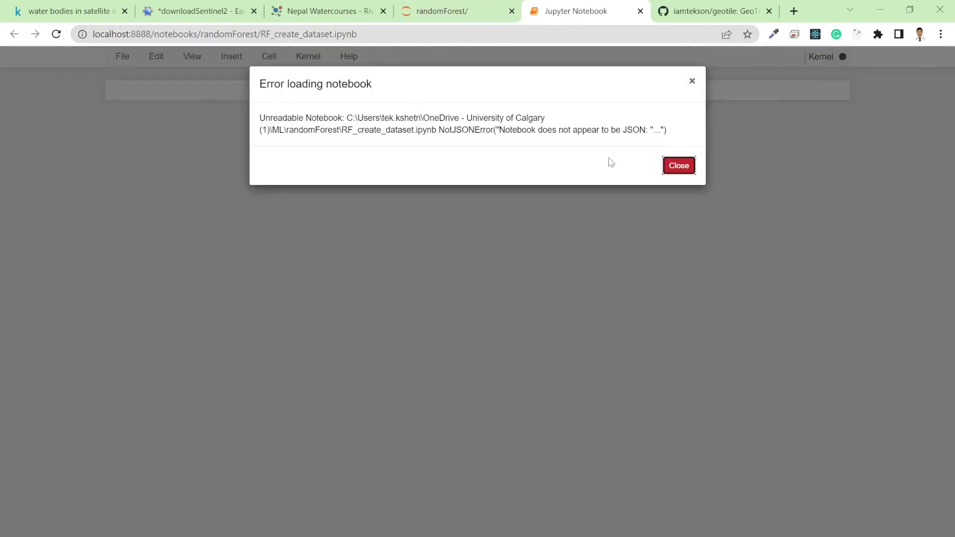
pyautogui.click(679, 165)
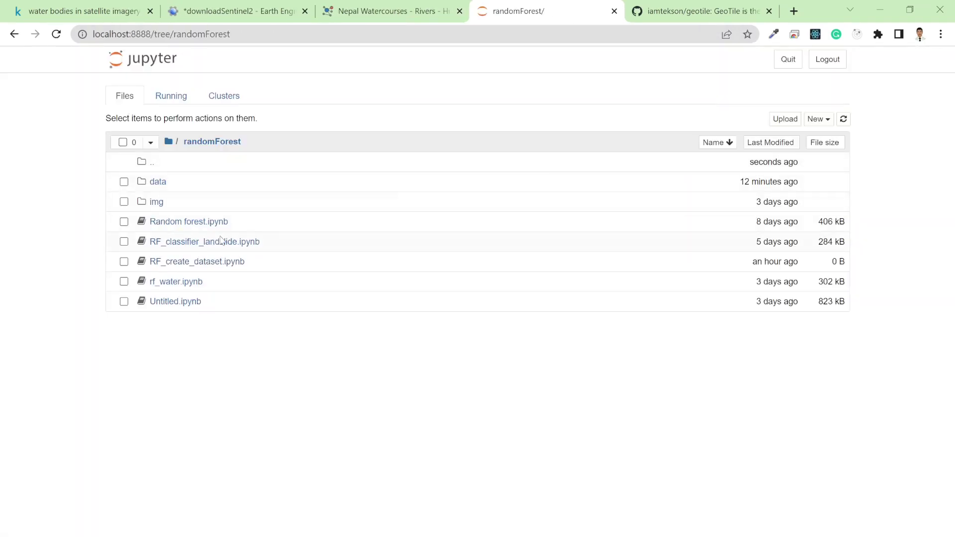
pyautogui.click(817, 119)
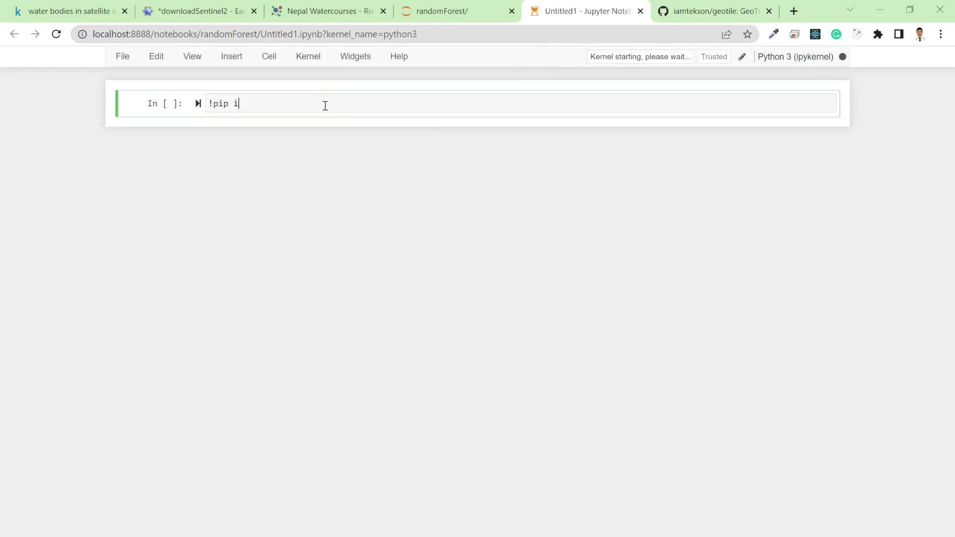
# Enter '#!pip install geotile' in the first cell and run it.
pyautogui.write('ll geotile')
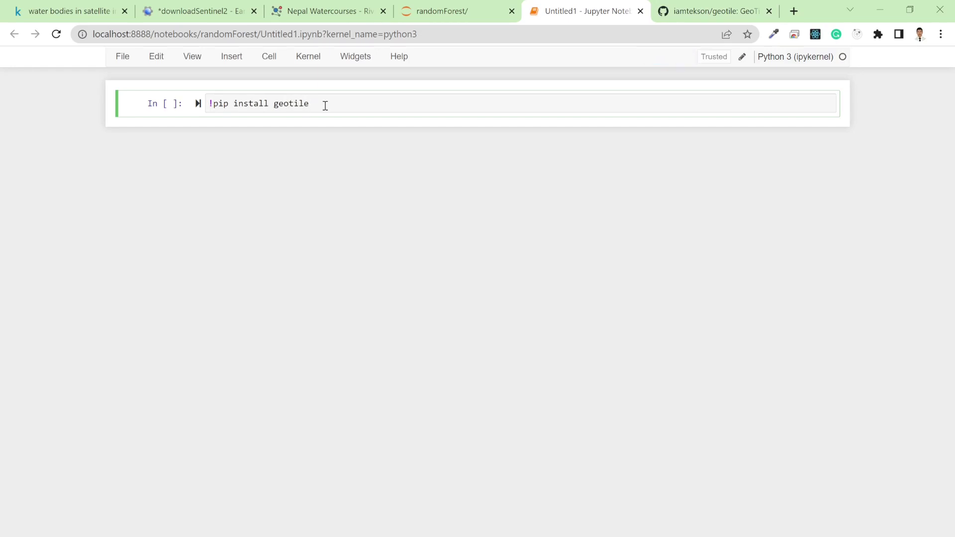
pyautogui.click(207, 103)
pyautogui.write('#')
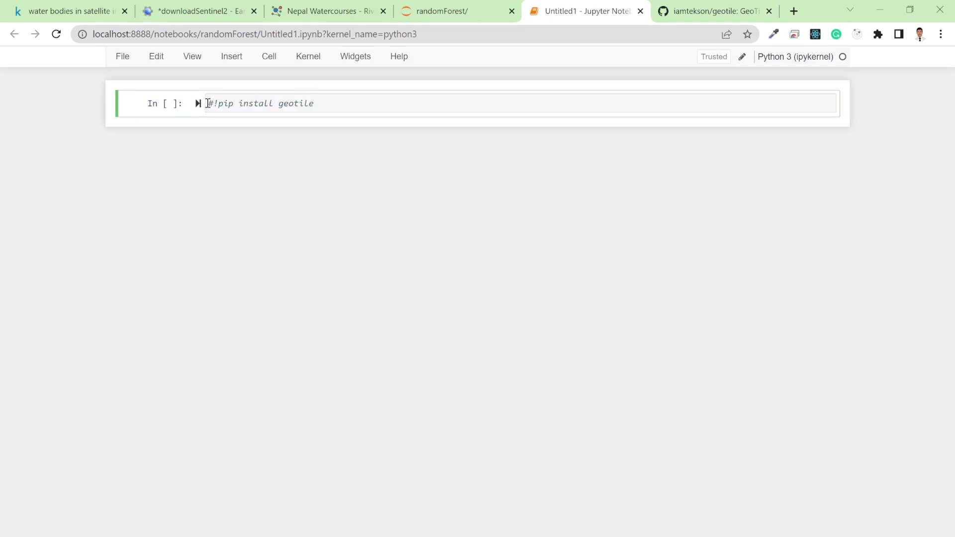
pyautogui.hotkey('shift', 'Return')
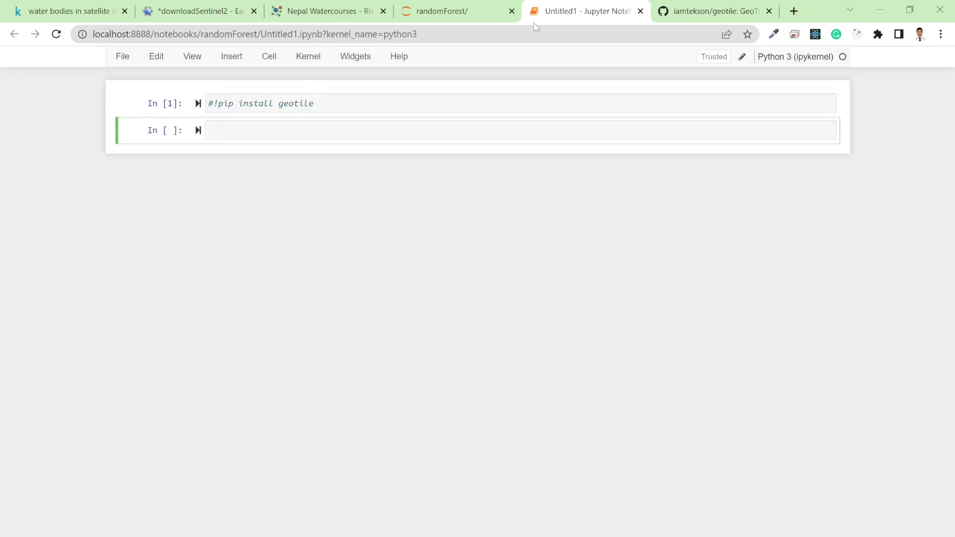
# Copy the GeoTile import and setup lines from the README's basic examples into the notebook.
pyautogui.click(739, 7)
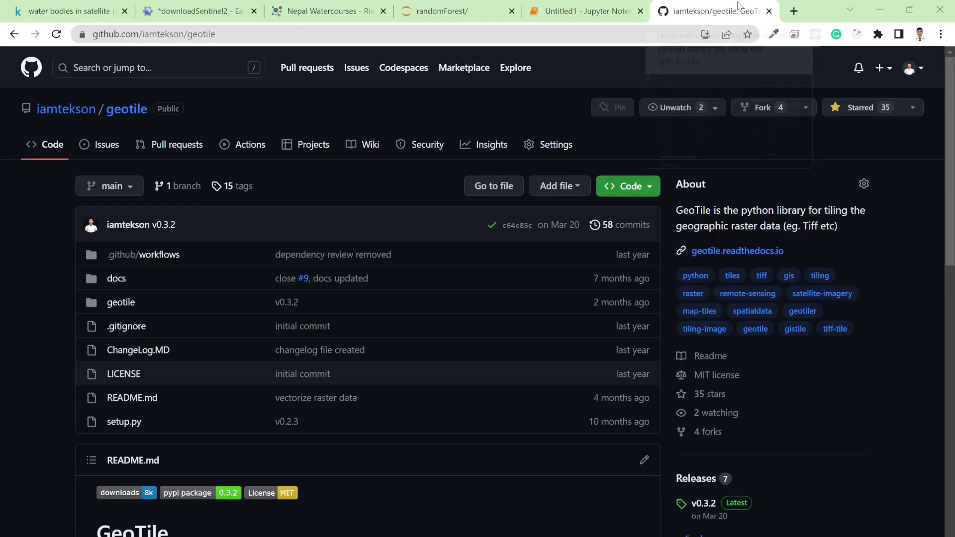
pyautogui.scroll(-3, 386, 318)
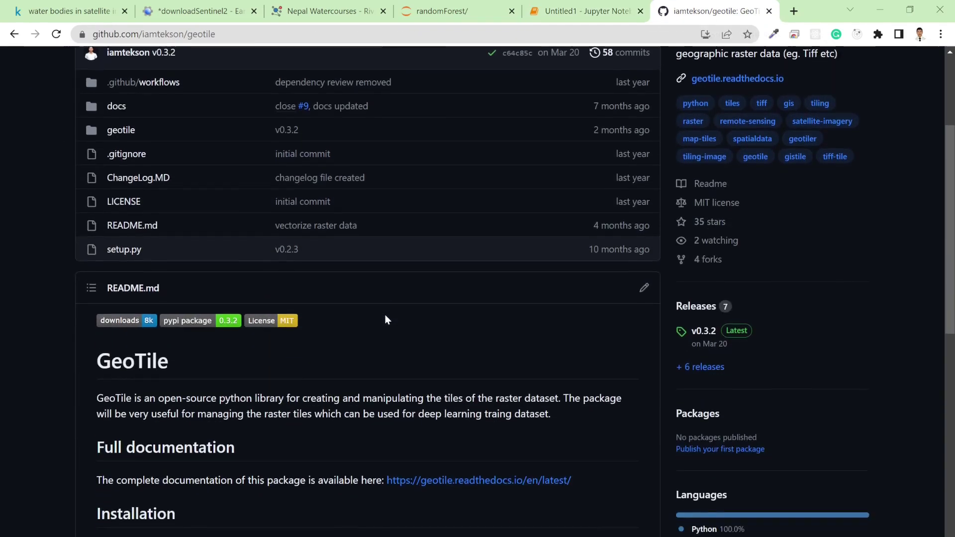
pyautogui.scroll(-8, 387, 319)
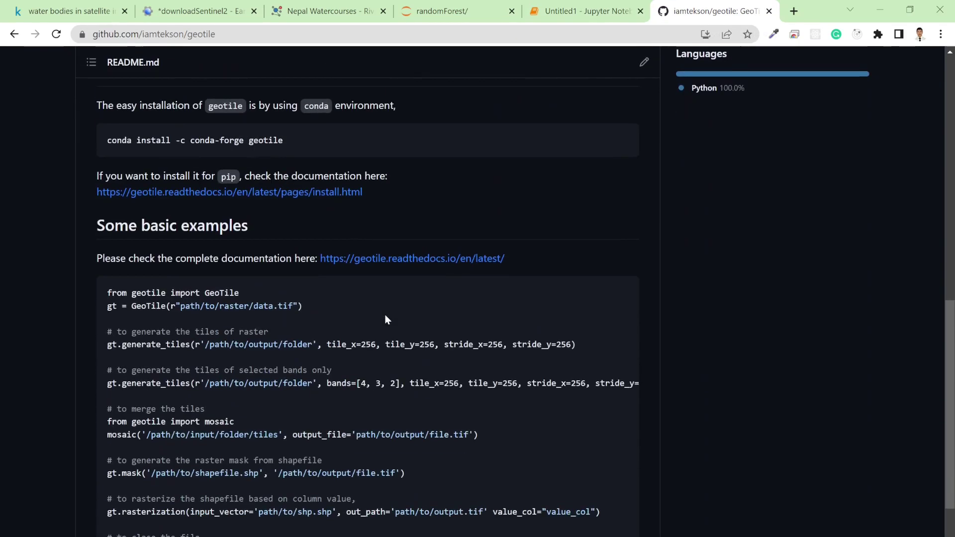
pyautogui.scroll(1, 358, 320)
pyautogui.scroll(-1, 263, 308)
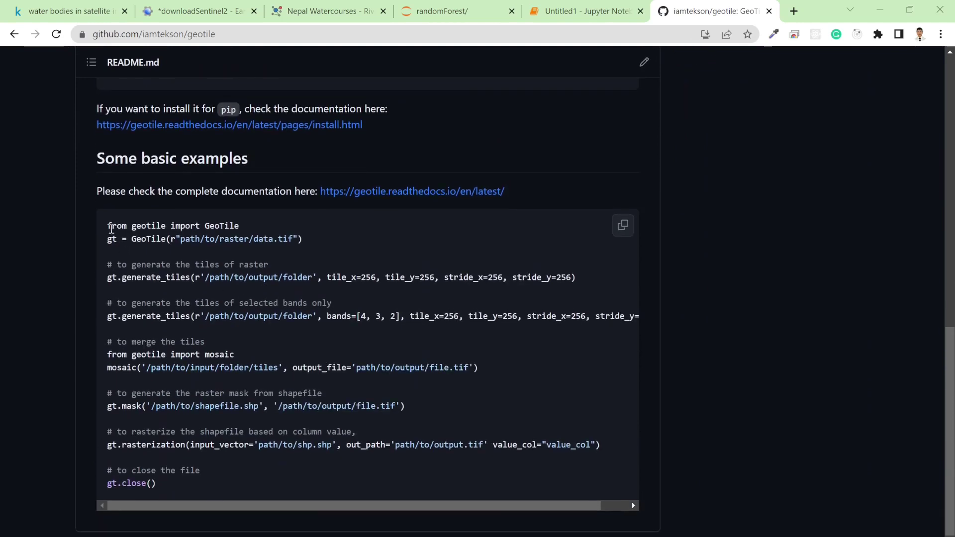
pyautogui.moveTo(109, 227); pyautogui.dragTo(304, 241)
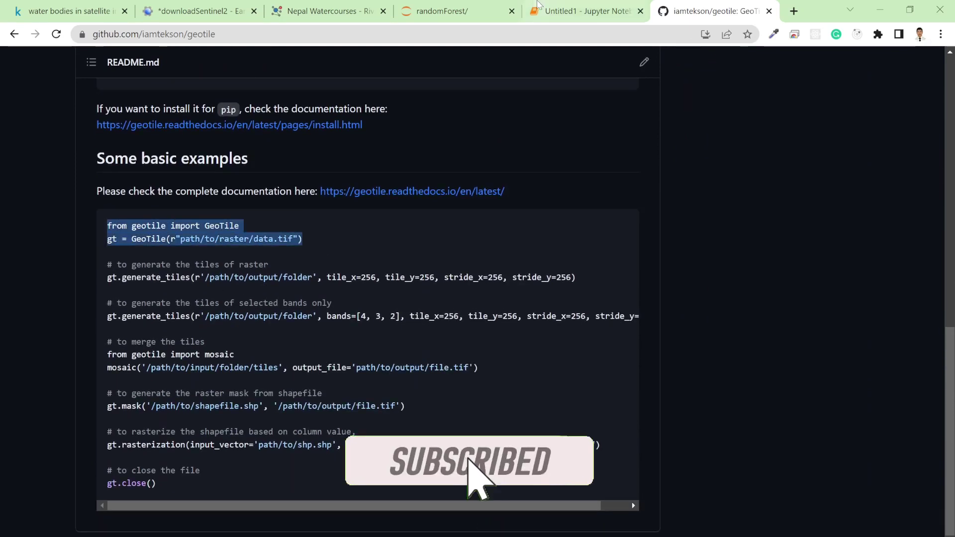
pyautogui.click(557, 11)
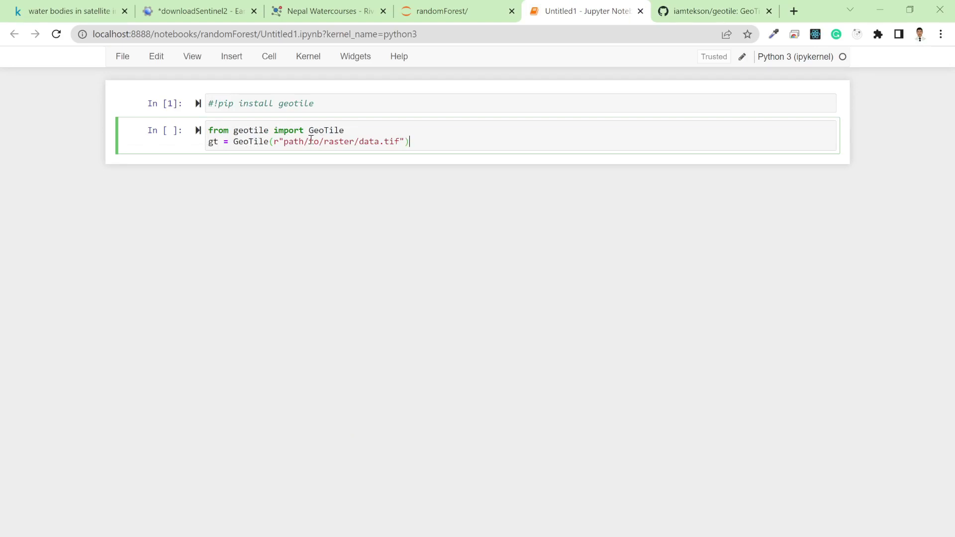
# Select the 'path/to/raster/data.tif' placeholder, then copy X_train.tif's full path in File Explorer.
pyautogui.moveTo(400, 141); pyautogui.dragTo(285, 143)
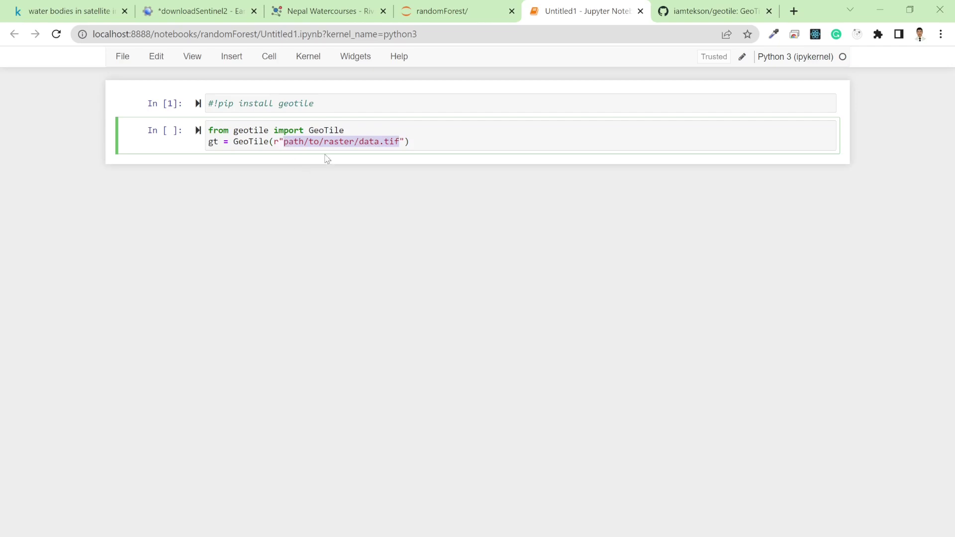
pyautogui.hotkey('alt', 'Tab')
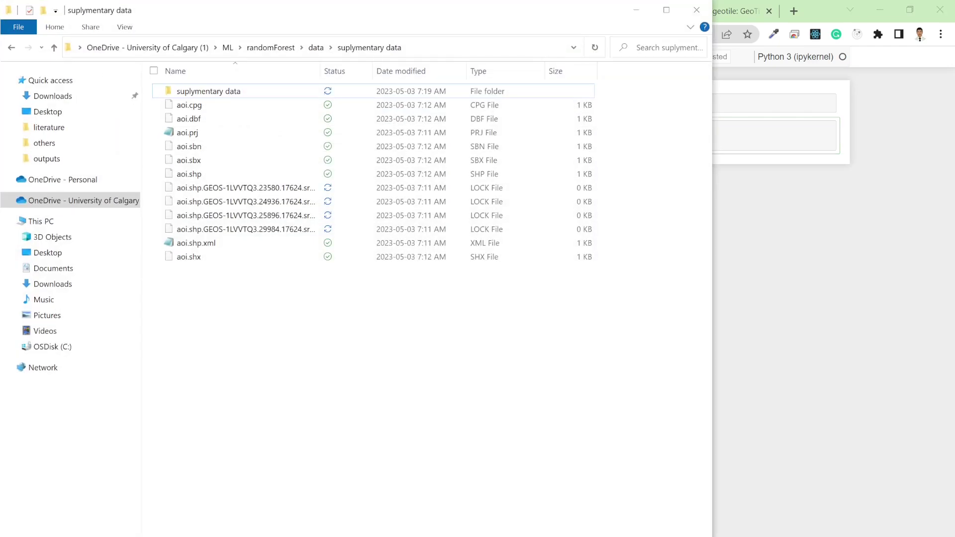
pyautogui.click(315, 48)
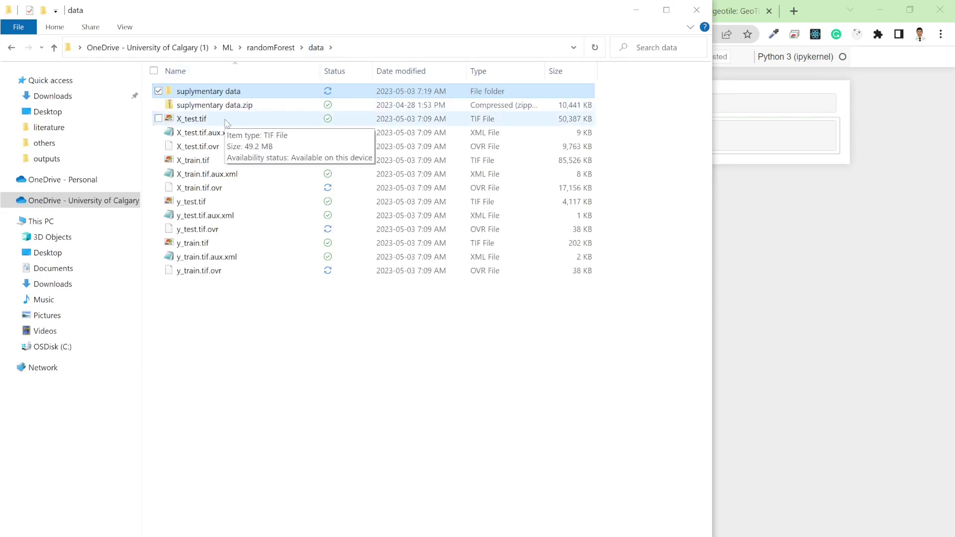
pyautogui.click(230, 119)
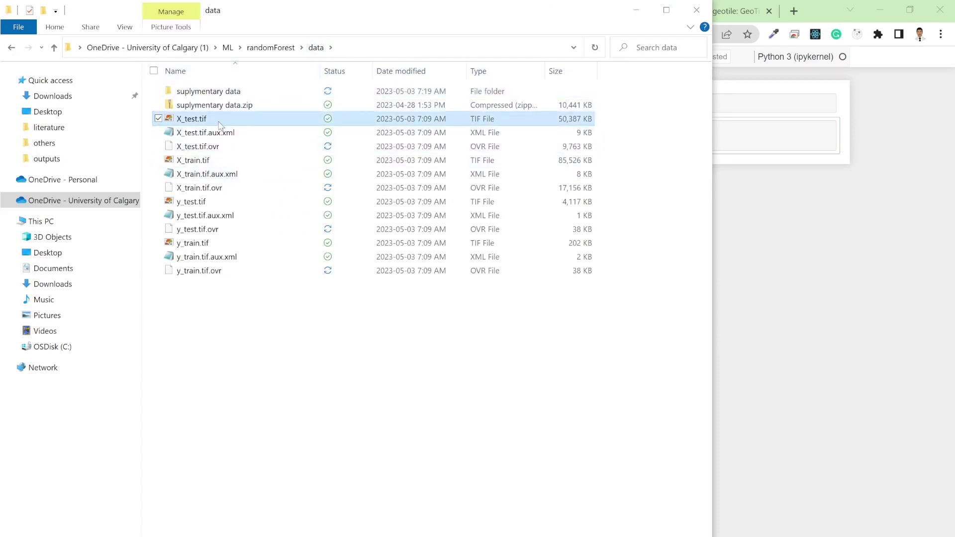
pyautogui.click(212, 163)
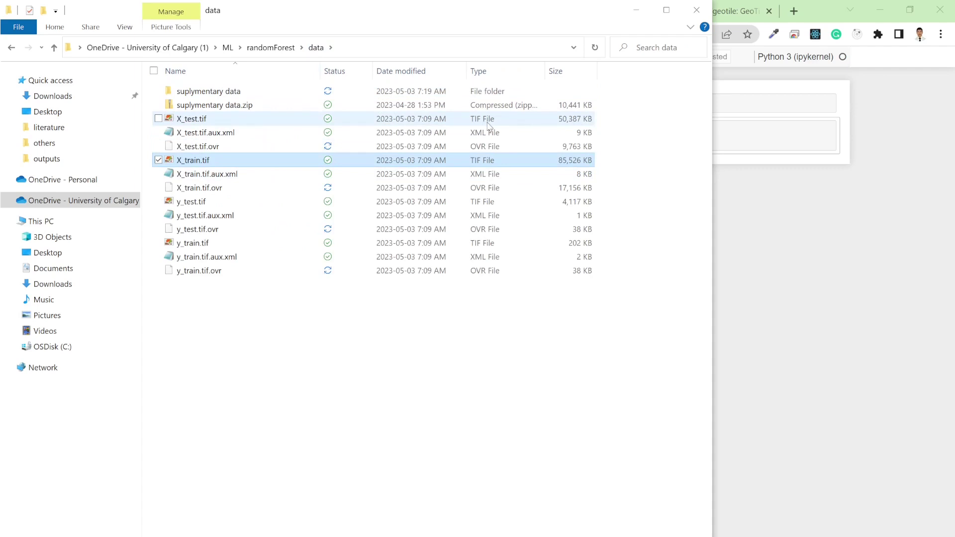
pyautogui.click(636, 11)
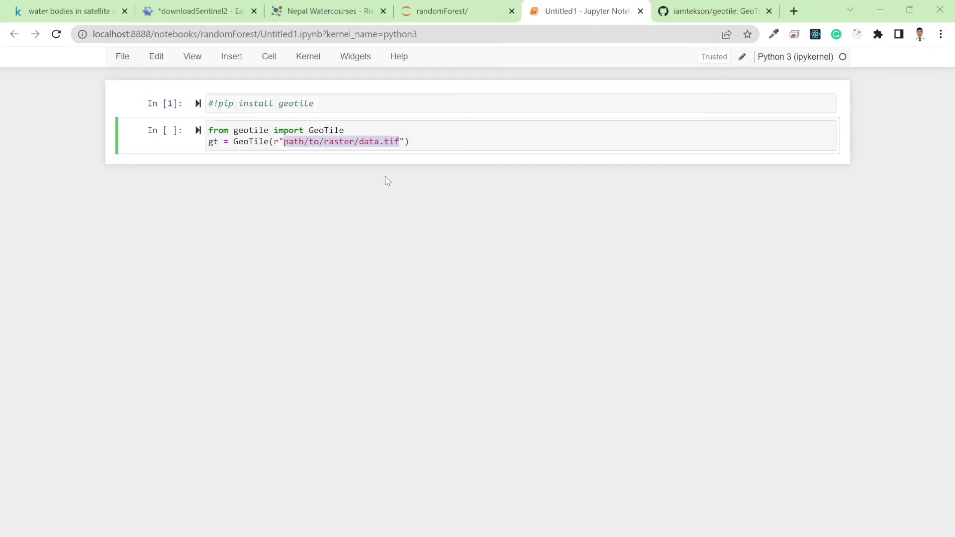
pyautogui.hotkey('alt', 'Tab')
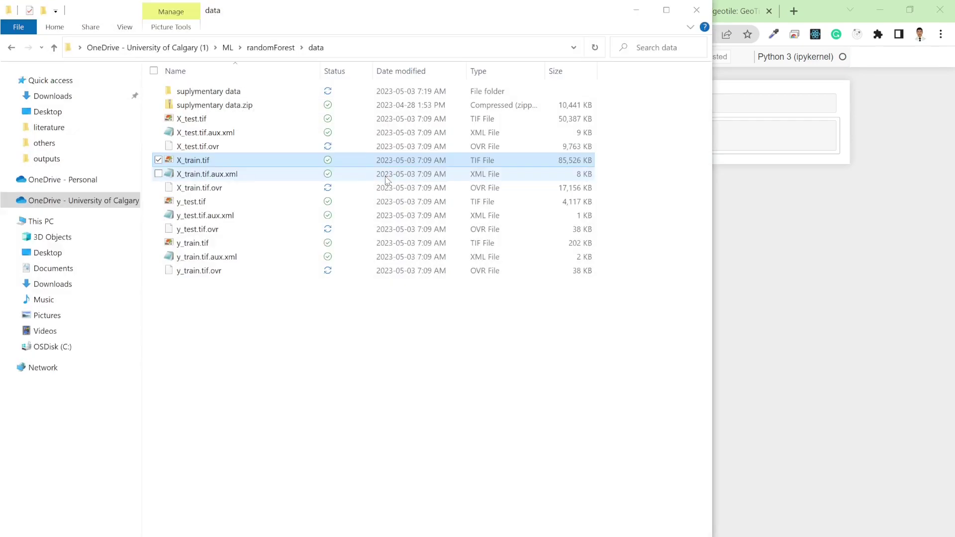
pyautogui.click(55, 27)
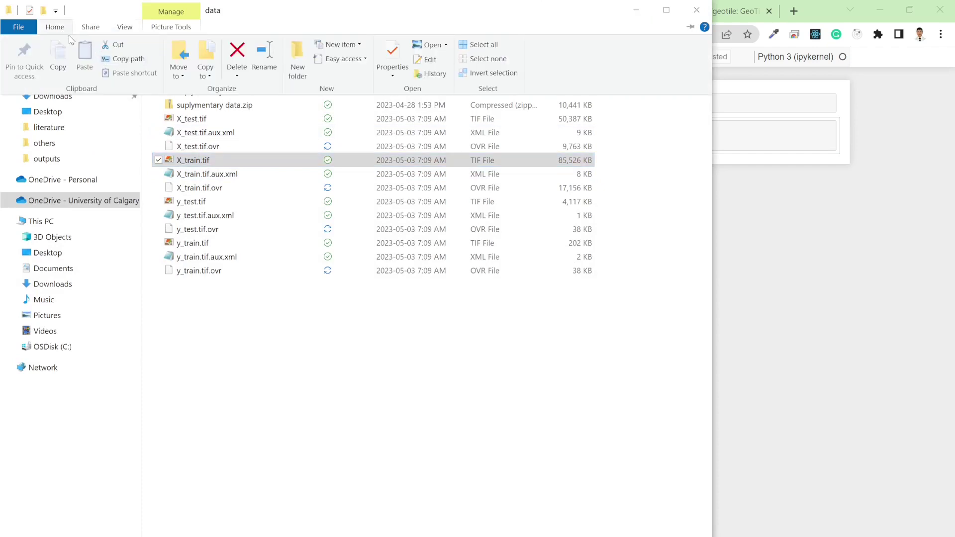
pyautogui.click(127, 58)
# Load X_train.tif into GeoTile, print gt.meta, then return to the geotile README examples.
pyautogui.click(637, 11)
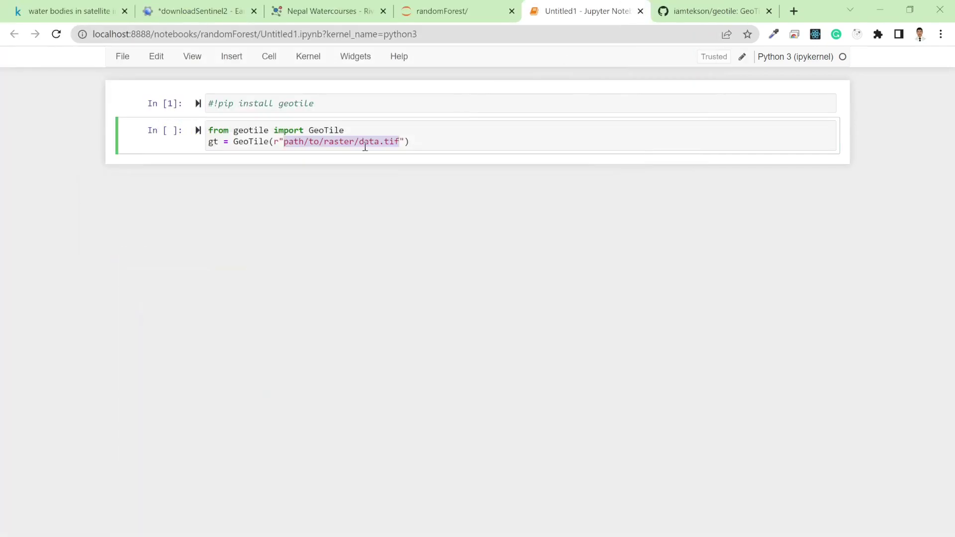
pyautogui.press('BackSpace')
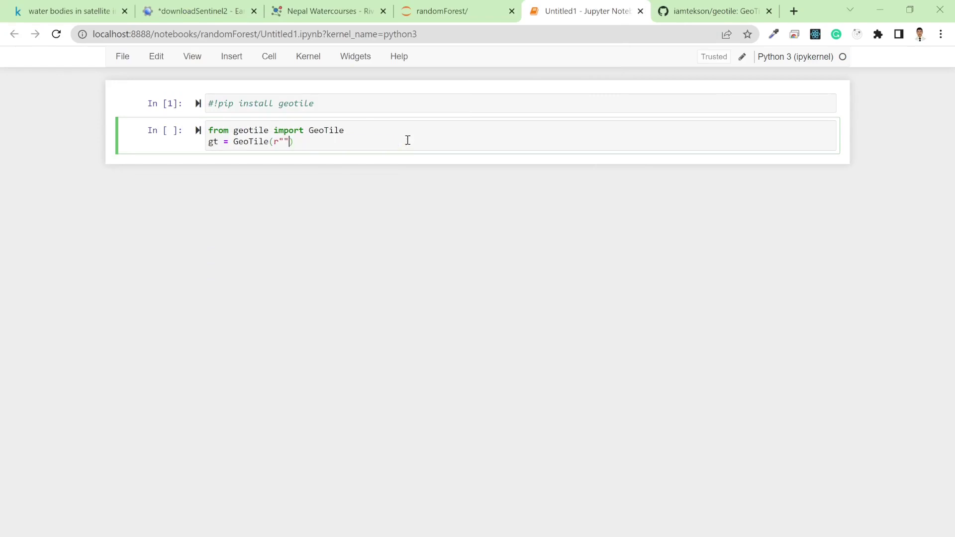
pyautogui.write('"C:\\Users\\tek.kshetri\\OneDrive - University of Calgary (1)\\ML\\randomForest\\data\\X_train.tif"')
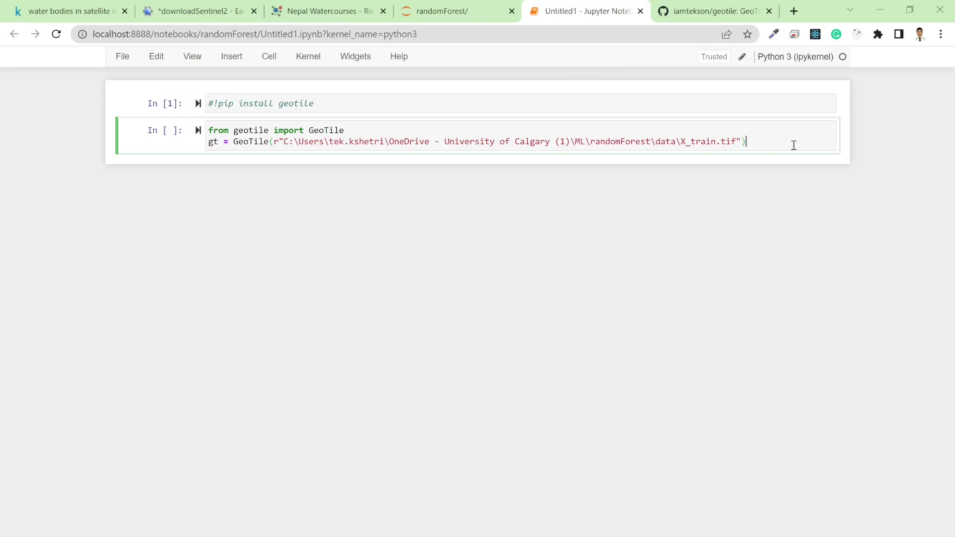
pyautogui.press('Return')
pyautogui.write('t')
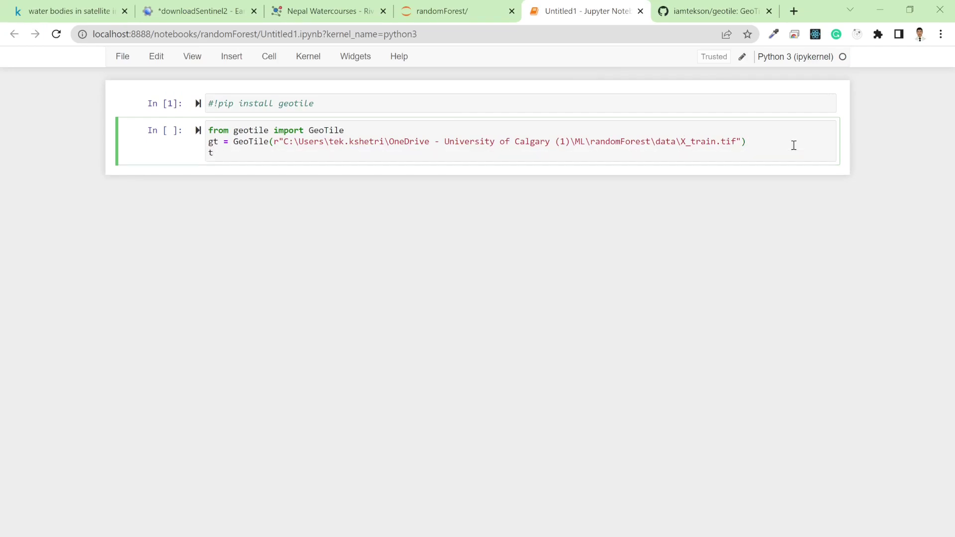
pyautogui.write('g')
pyautogui.press('BackSpace')
pyautogui.press('BackSpace')
pyautogui.write('gt.meta')
pyautogui.hotkey('shift', 'Return')
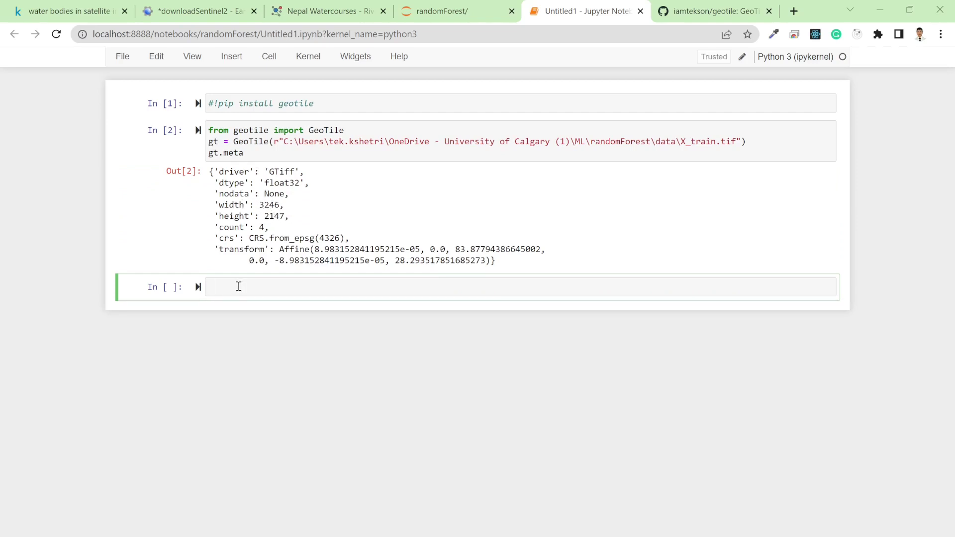
pyautogui.click(715, 9)
pyautogui.scroll(-1, 423, 359)
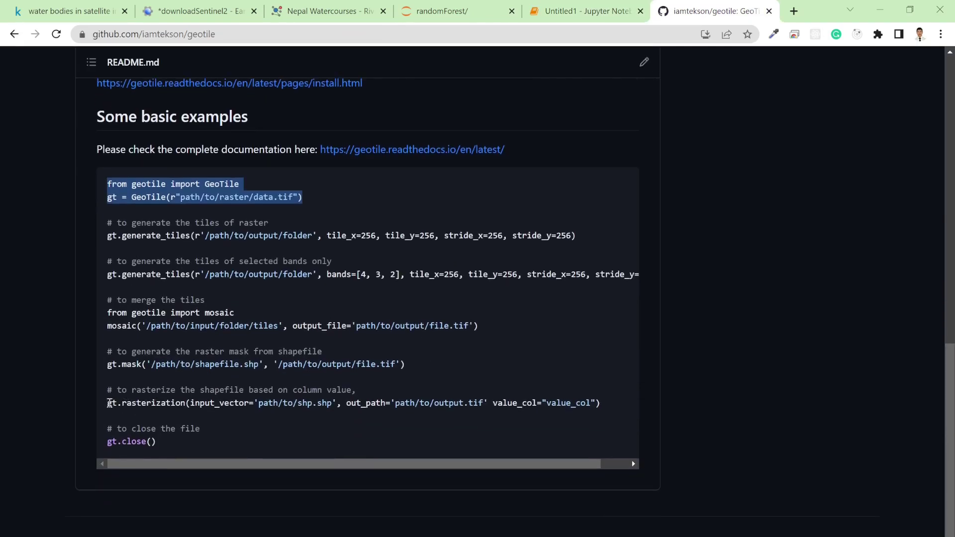
# Copy the gt.rasterization example line from GitHub's geotile README into the notebook's empty third cell.
pyautogui.moveTo(109, 402); pyautogui.dragTo(607, 405)
pyautogui.hotkey('ctrl', 'c')
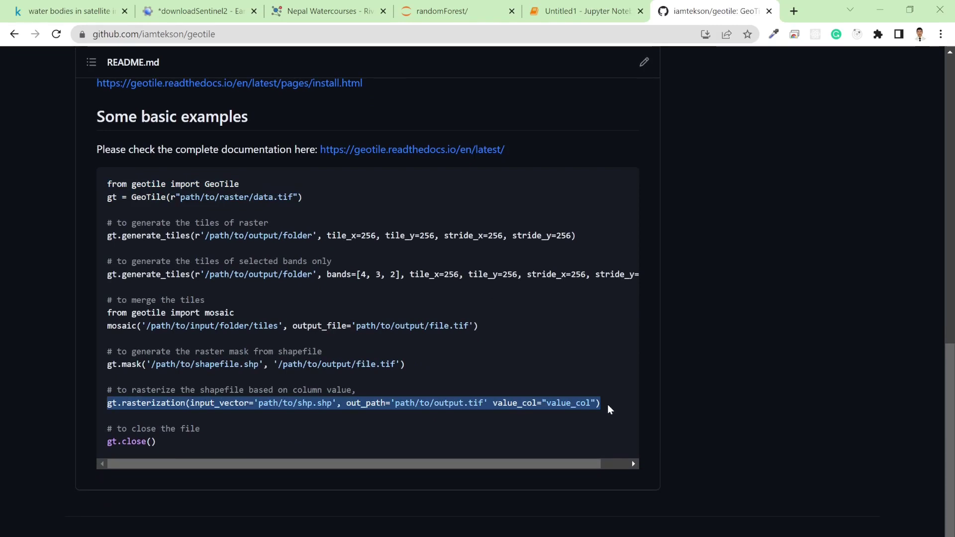
pyautogui.click(587, 9)
pyautogui.hotkey('ctrl', 'v')
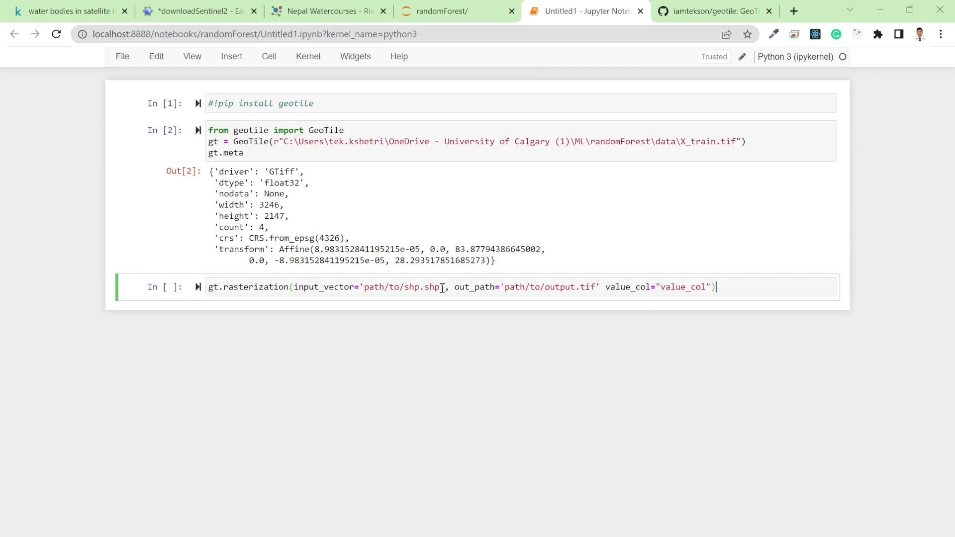
# Copy the full path of aoi.shp from data > suplymentary data in File Explorer.
pyautogui.hotkey('alt', 'Tab')
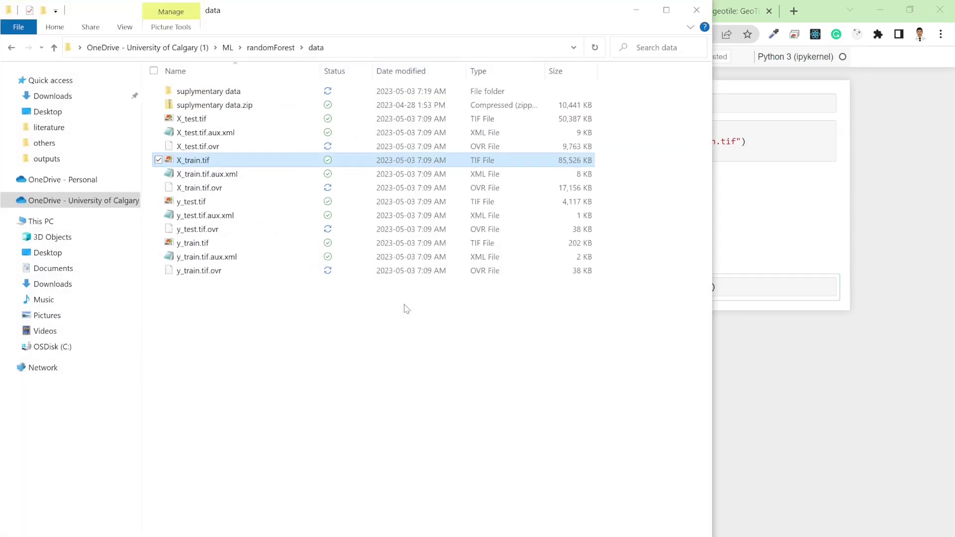
pyautogui.click(271, 47)
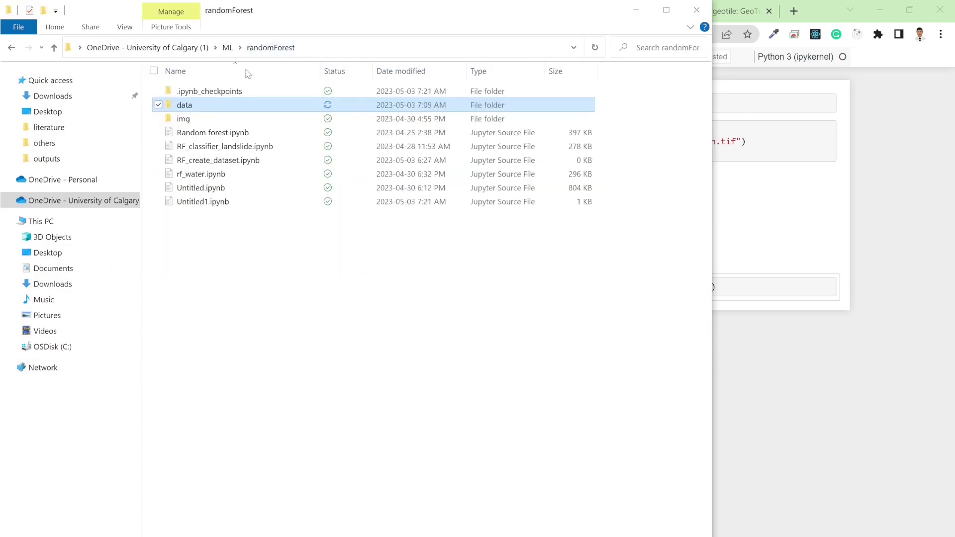
pyautogui.doubleClick(189, 107)
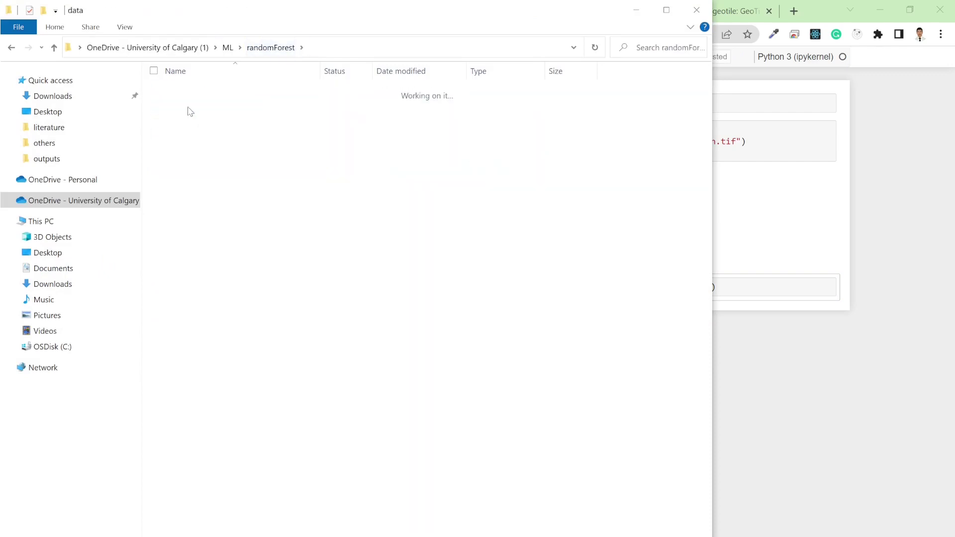
pyautogui.doubleClick(202, 92)
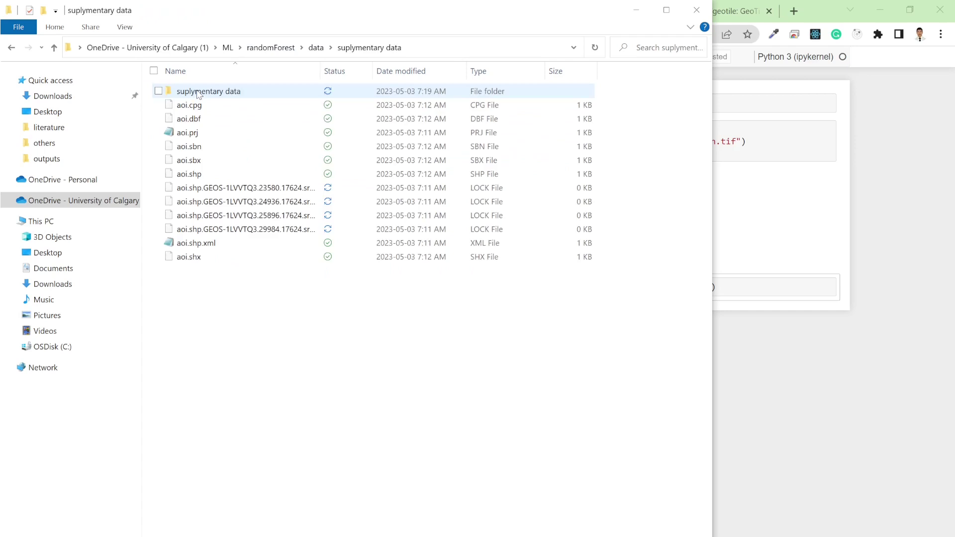
pyautogui.click(201, 174)
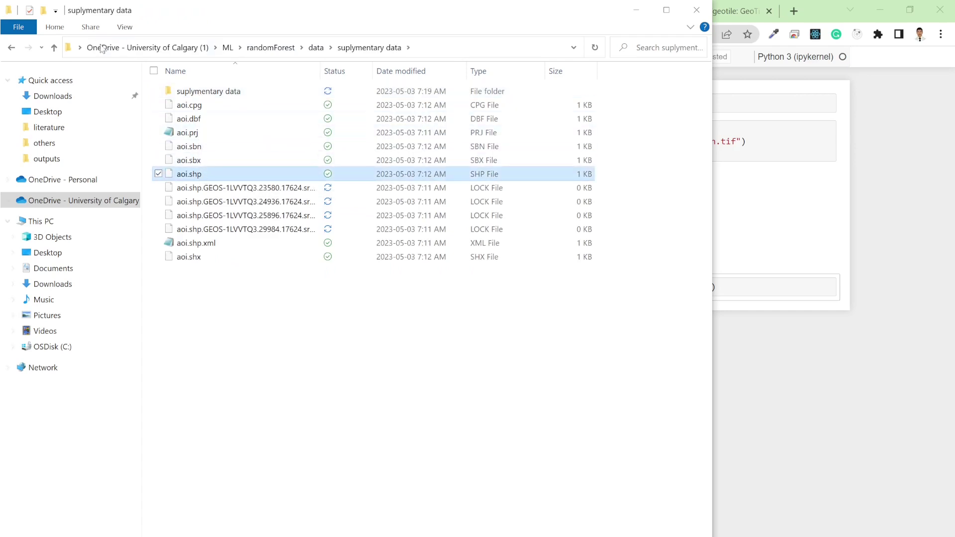
pyautogui.click(55, 26)
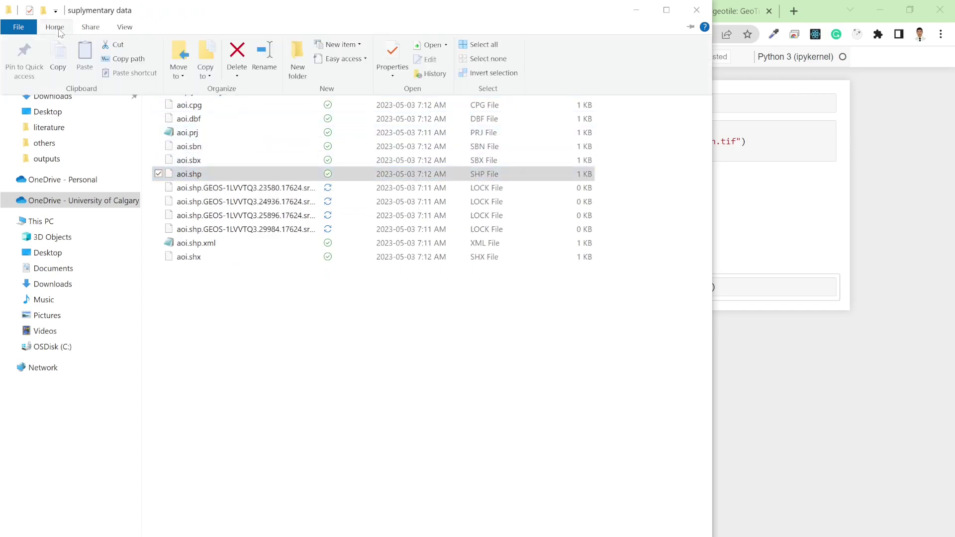
pyautogui.click(128, 59)
pyautogui.click(862, 167)
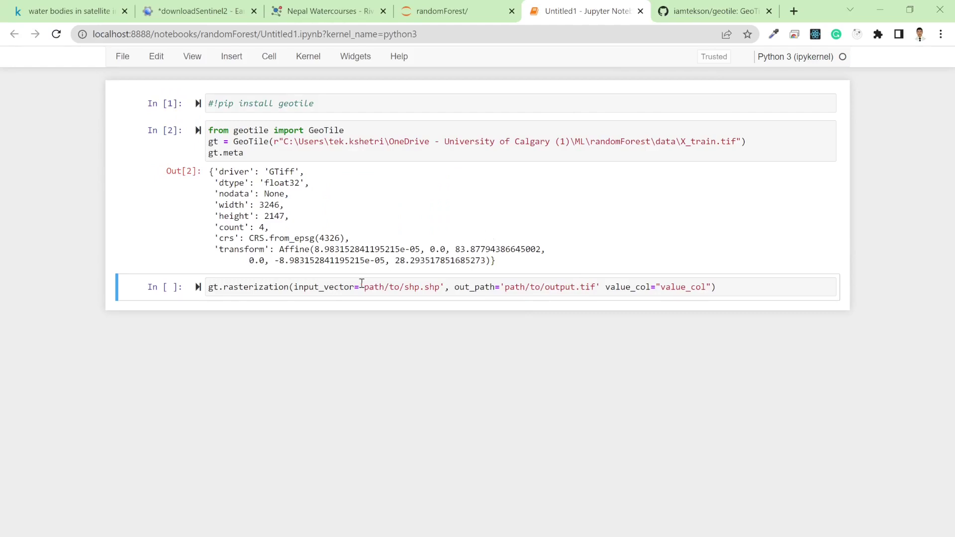
# Replace the placeholder input_vector path with the quoted aoi.shp path.
pyautogui.moveTo(364, 286); pyautogui.dragTo(440, 288)
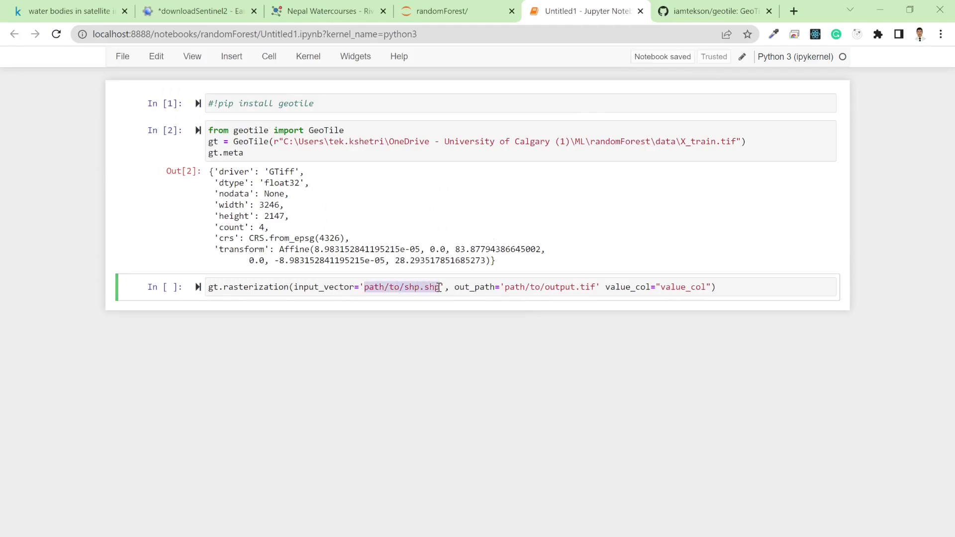
pyautogui.hotkey('ctrl', 'v')
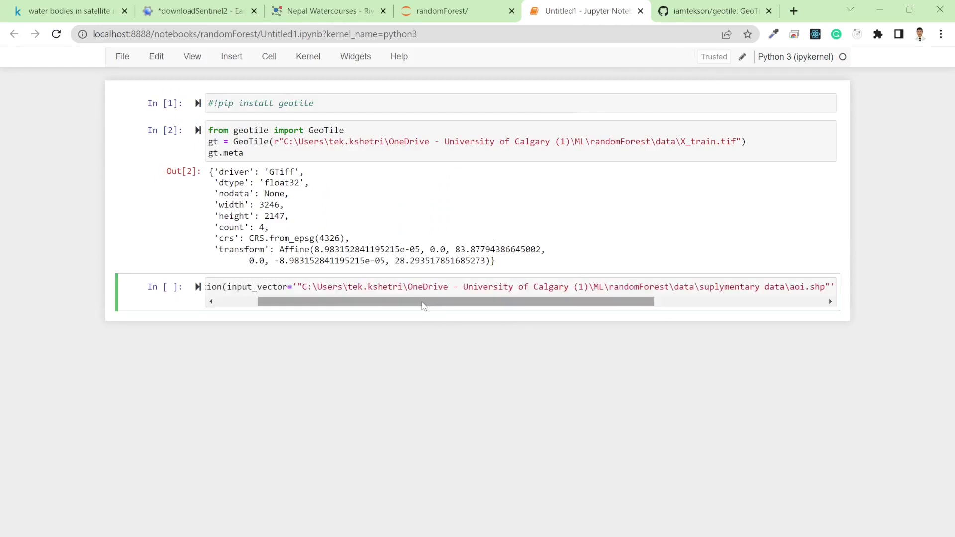
pyautogui.moveTo(439, 305); pyautogui.dragTo(631, 316)
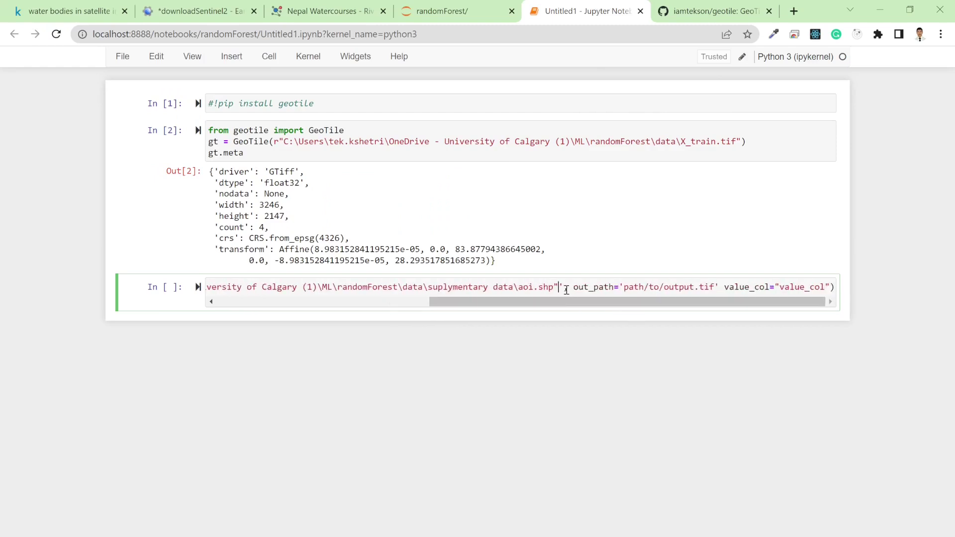
pyautogui.hotkey('ctrl', 'z')
pyautogui.press('BackSpace')
pyautogui.press('BackSpace')
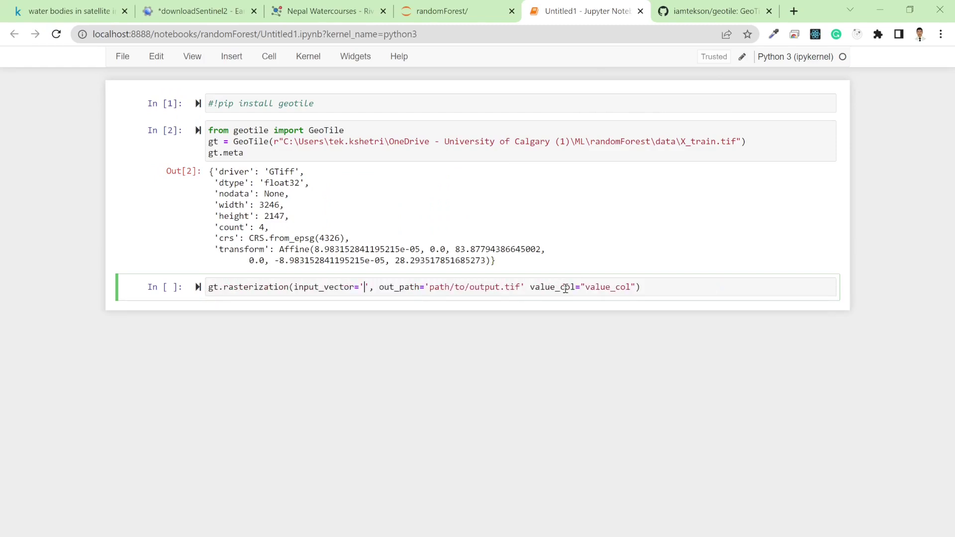
pyautogui.hotkey('ctrl', 'v')
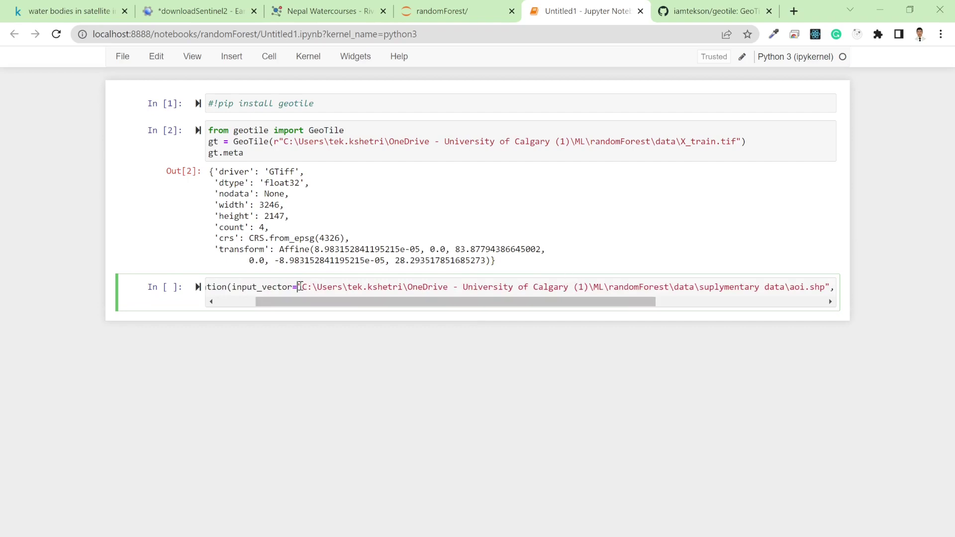
# Prefix the input path with r and move out_path onto its own line.
pyautogui.write('r')
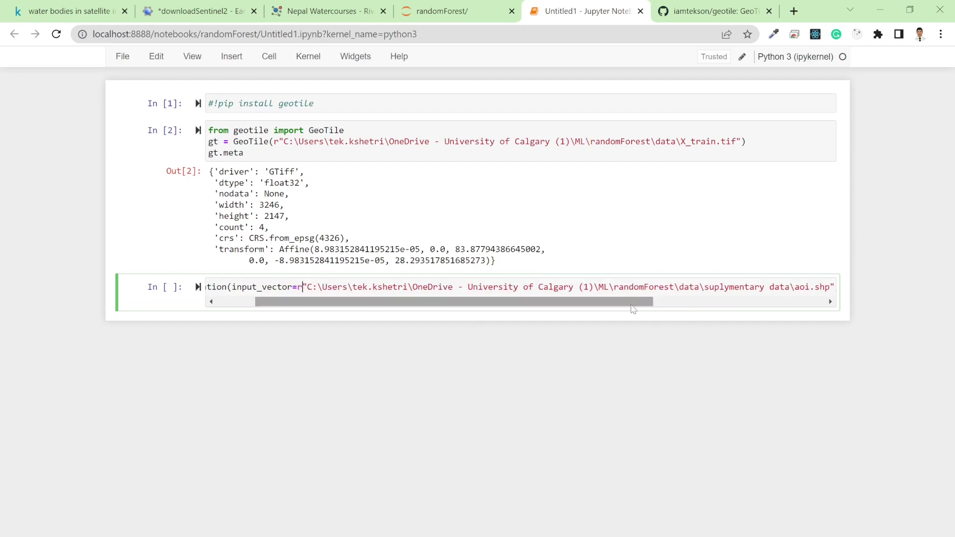
pyautogui.moveTo(631, 305); pyautogui.dragTo(711, 301)
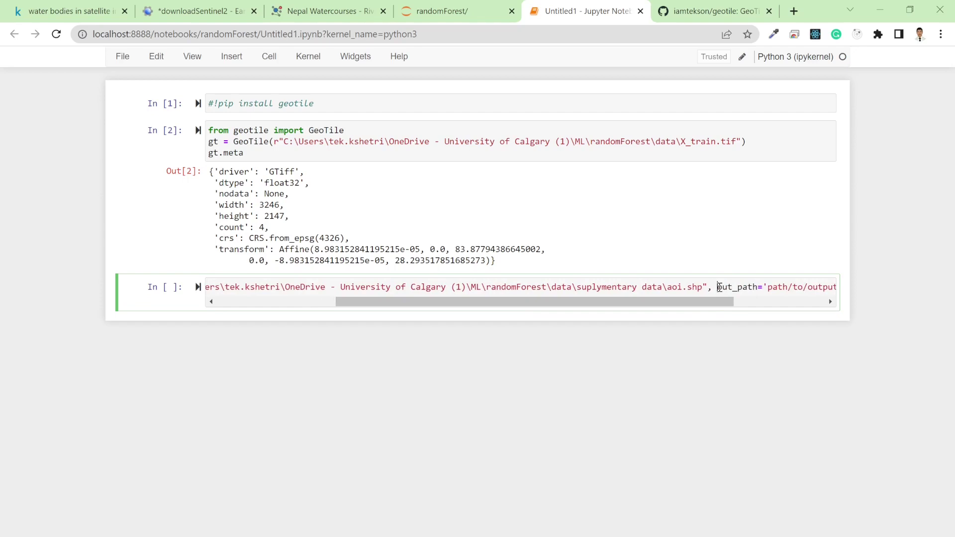
pyautogui.click(717, 287)
pyautogui.press('Return')
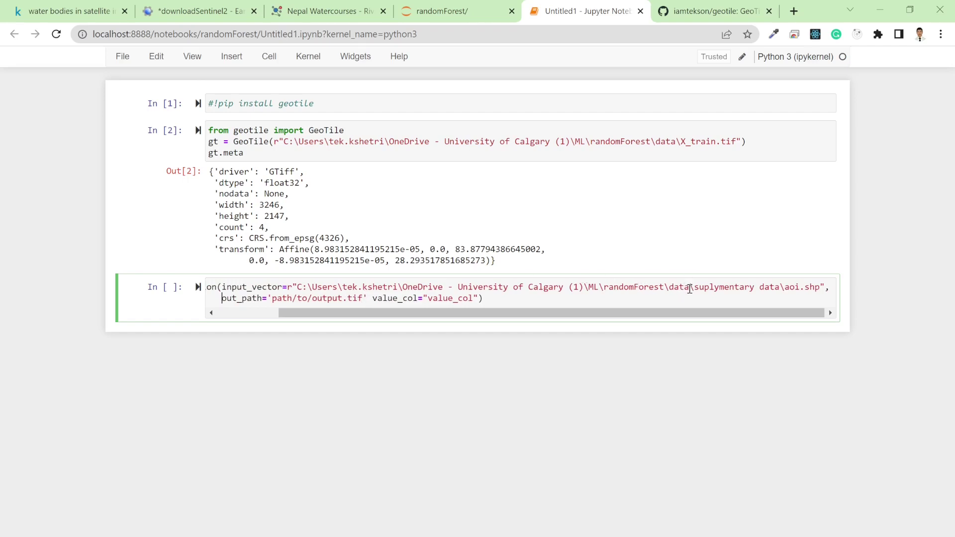
# Set the output path to the data folder's test_y_train.tif.
pyautogui.moveTo(690, 289); pyautogui.dragTo(370, 287)
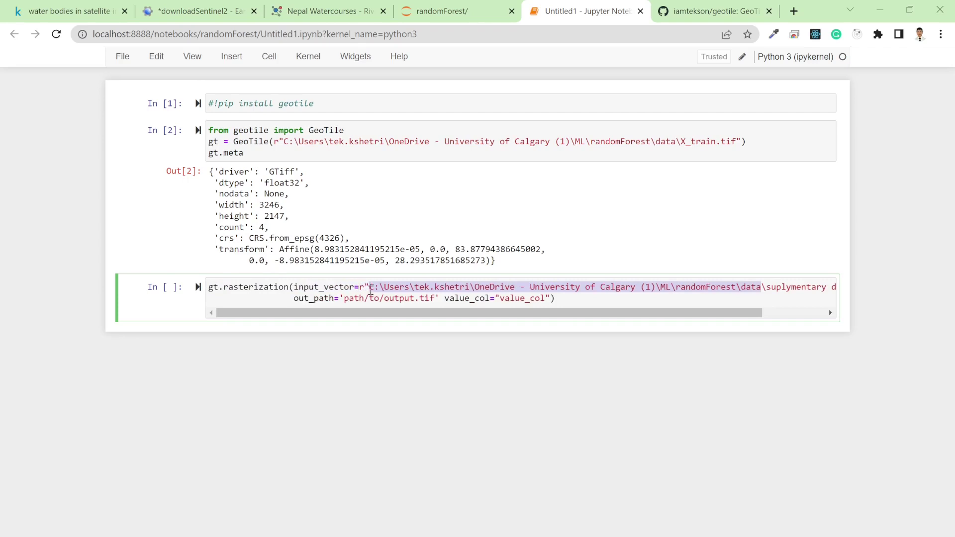
pyautogui.moveTo(343, 299); pyautogui.dragTo(436, 298)
pyautogui.hotkey('ctrl', 'v')
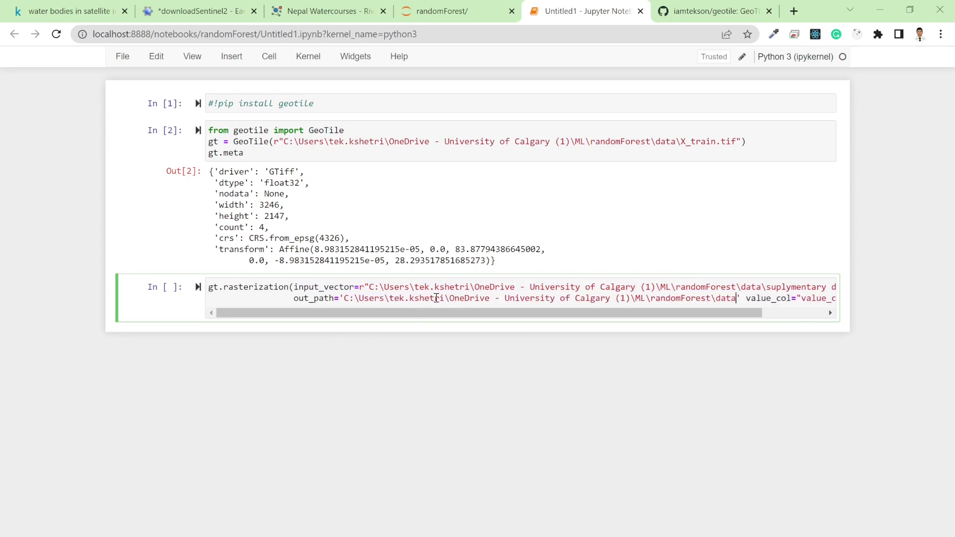
pyautogui.write('\\')
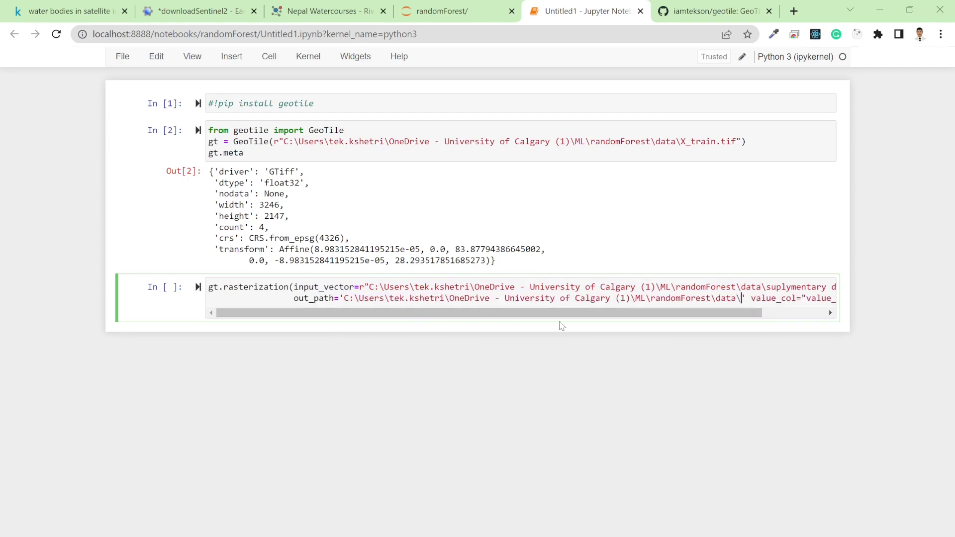
pyautogui.write('test_')
pyautogui.write('x_tr')
pyautogui.press('BackSpace')
pyautogui.press('BackSpace')
pyautogui.press('BackSpace')
pyautogui.press('BackSpace')
pyautogui.write('y_train.tif')
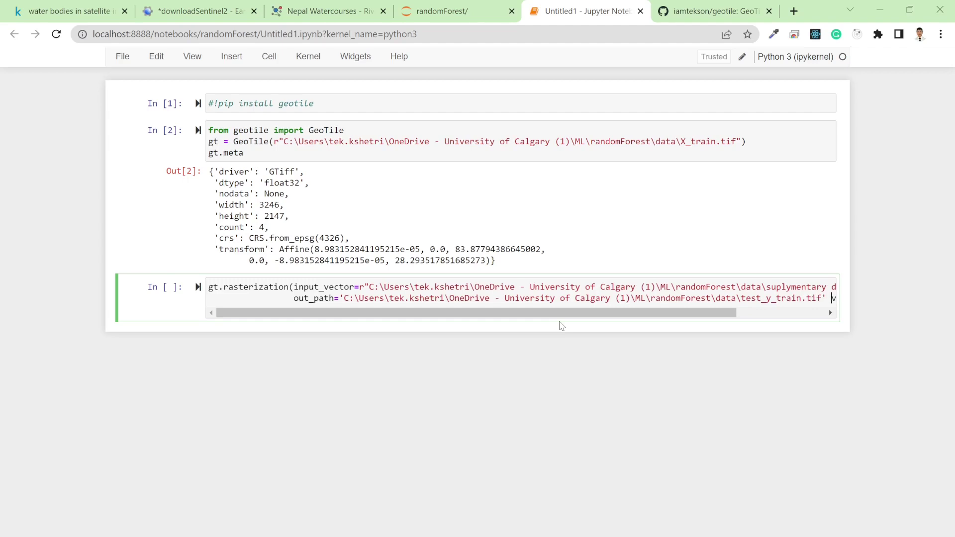
# Remove the value_col argument and run the rasterization cell.
pyautogui.press('Return')
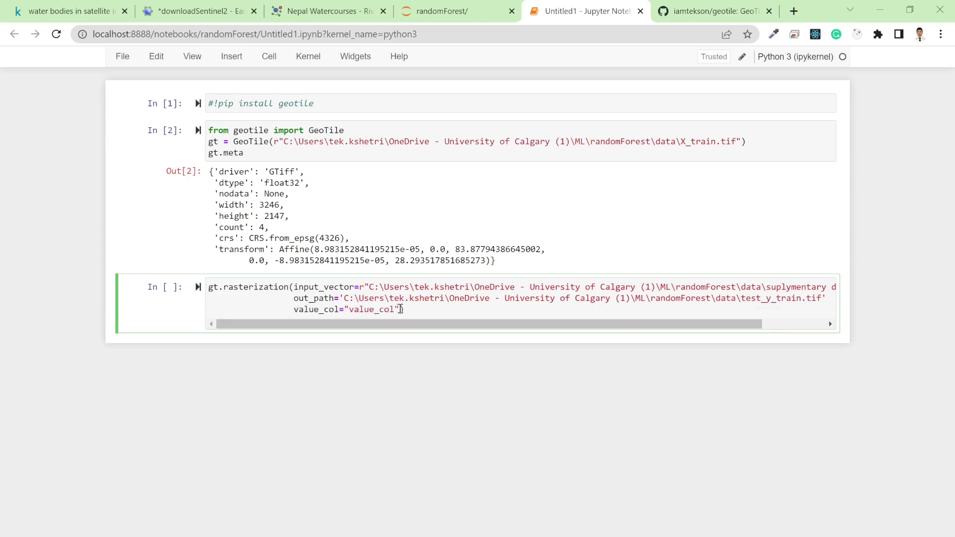
pyautogui.moveTo(400, 310); pyautogui.dragTo(295, 309)
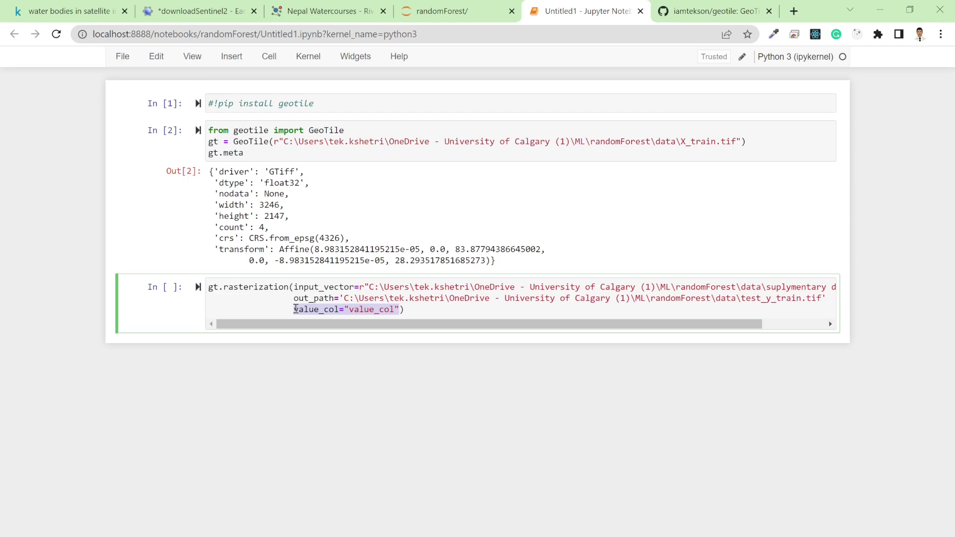
pyautogui.press('BackSpace')
pyautogui.press('BackSpace')
pyautogui.press('BackSpace')
pyautogui.press('BackSpace')
pyautogui.press('BackSpace')
pyautogui.press('BackSpace')
pyautogui.press('BackSpace')
pyautogui.press('BackSpace')
pyautogui.press('BackSpace')
pyautogui.press('BackSpace')
pyautogui.press('BackSpace')
pyautogui.press('BackSpace')
pyautogui.press('BackSpace')
pyautogui.press('BackSpace')
pyautogui.press('BackSpace')
pyautogui.press('BackSpace')
pyautogui.press('BackSpace')
pyautogui.press('BackSpace')
pyautogui.press('BackSpace')
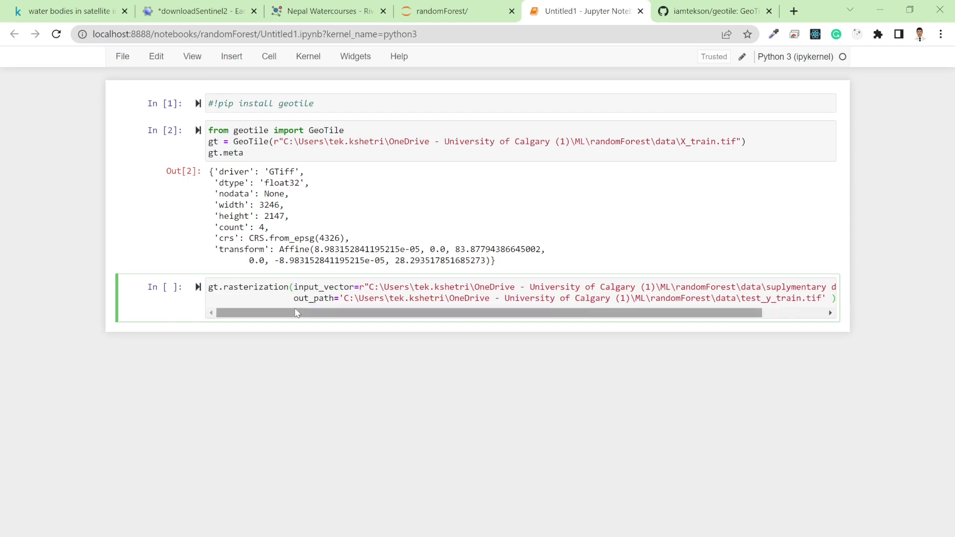
pyautogui.hotkey('shift', 'Return')
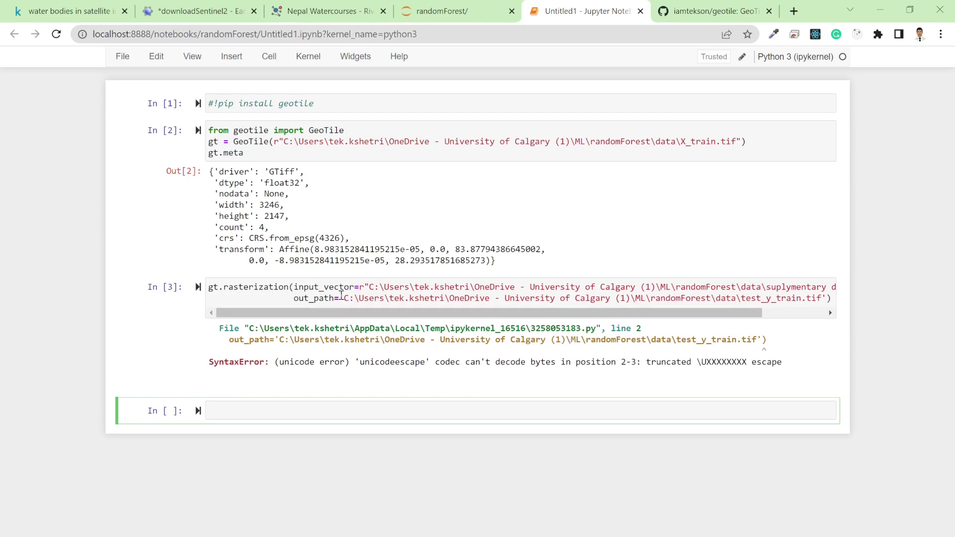
# Make the out_path a raw string with an r prefix and rerun the cell.
pyautogui.click(341, 298)
pyautogui.write('r')
pyautogui.hotkey('shift', 'Return')
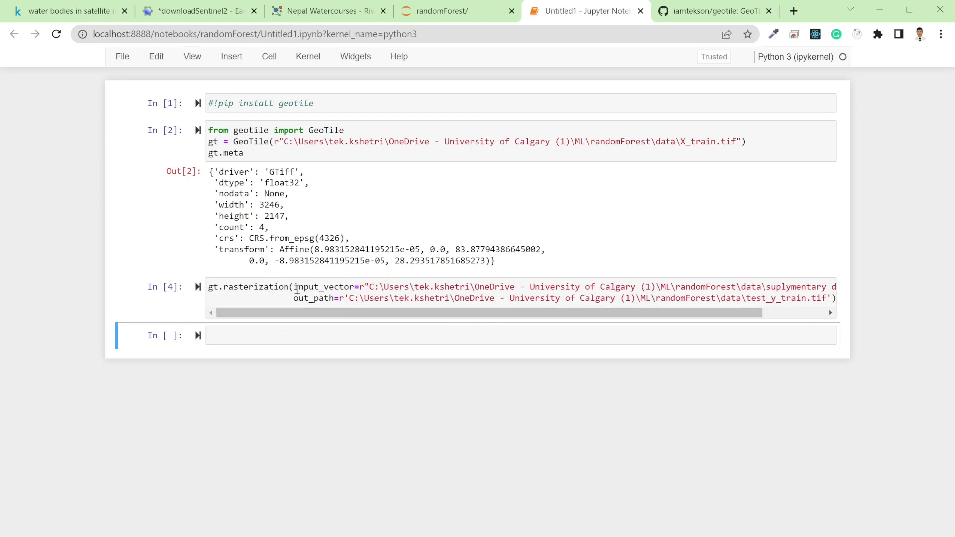
# Add test_y_train.tif from the data folder to the ArcGIS Pro map.
pyautogui.hotkey('alt', 'Tab')
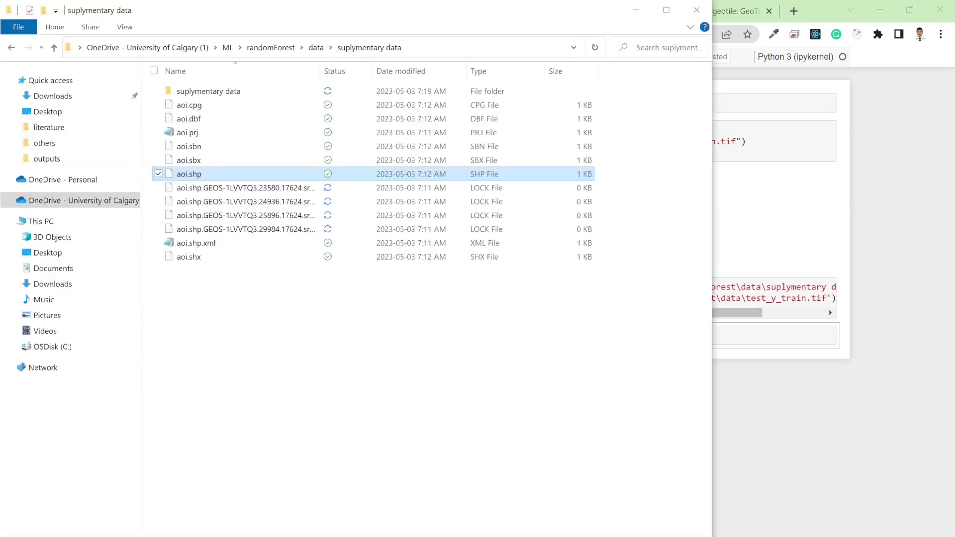
pyautogui.click(316, 48)
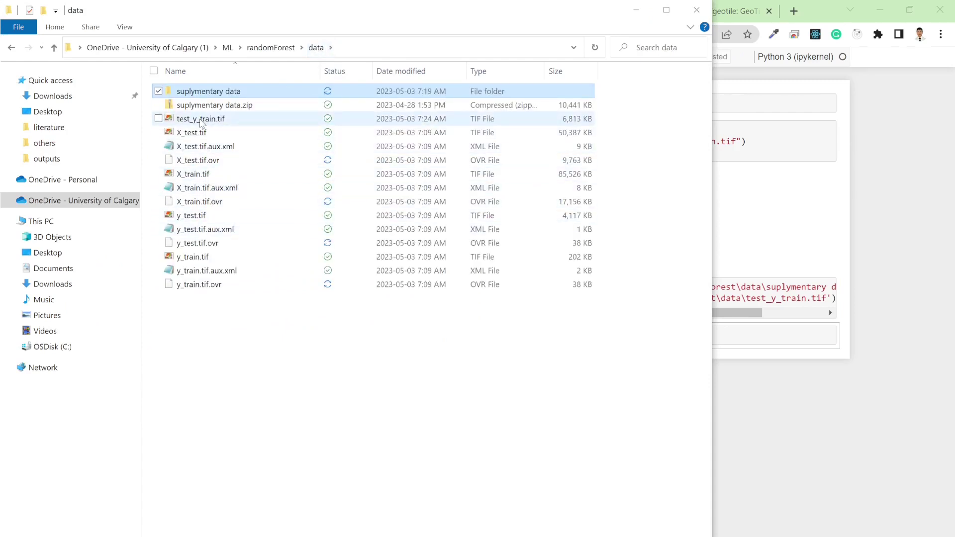
pyautogui.moveTo(201, 121)
pyautogui.mouseDown()
pyautogui.moveTo(193, 125)
pyautogui.moveTo(341, 187)
pyautogui.moveTo(443, 477)
pyautogui.moveTo(395, 532)
pyautogui.moveTo(370, 534)
pyautogui.moveTo(396, 413)
pyautogui.mouseUp()
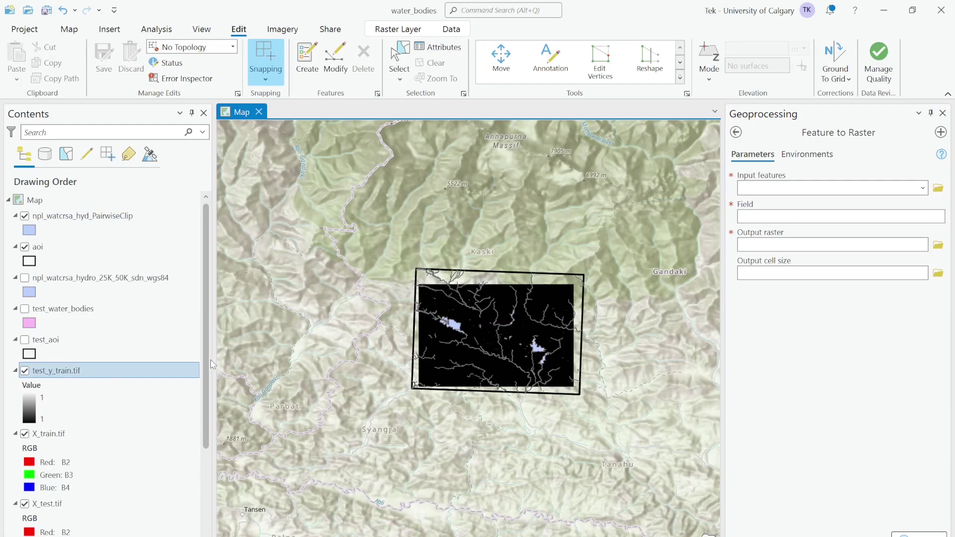
# Hide the aoi layer and toggle X_train.tif and test_y_train.tif to compare mask with imagery.
pyautogui.click(25, 248)
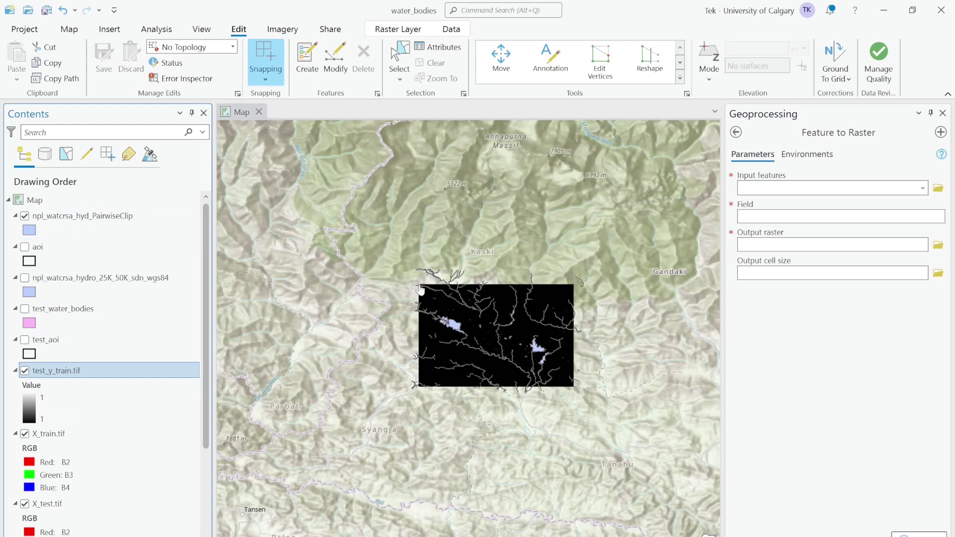
pyautogui.click(24, 434)
pyautogui.click(24, 434)
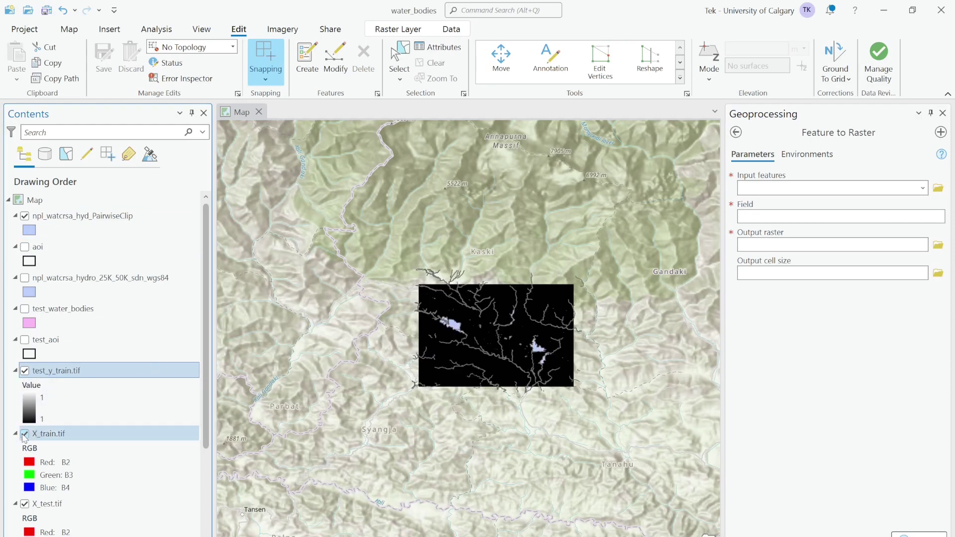
pyautogui.click(25, 371)
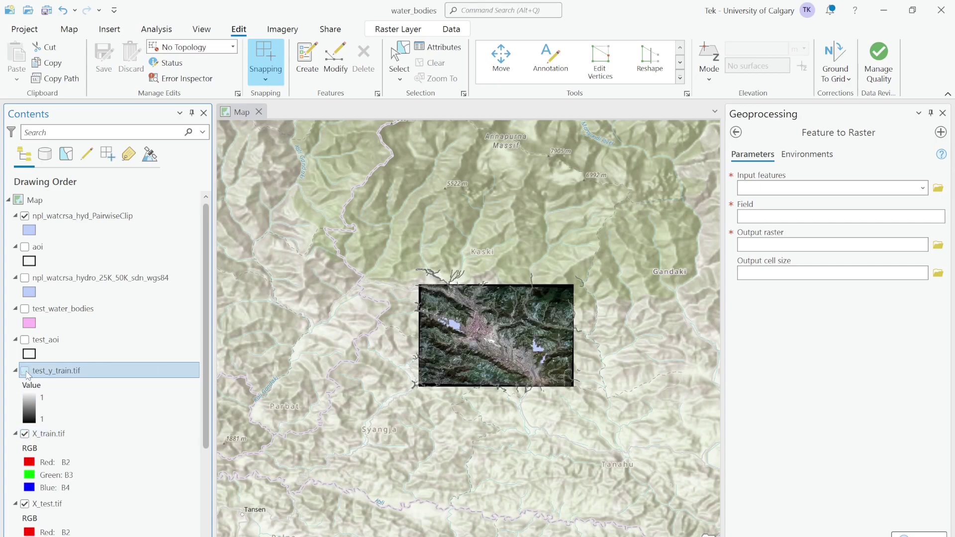
pyautogui.click(24, 371)
pyautogui.click(25, 371)
pyautogui.click(25, 371)
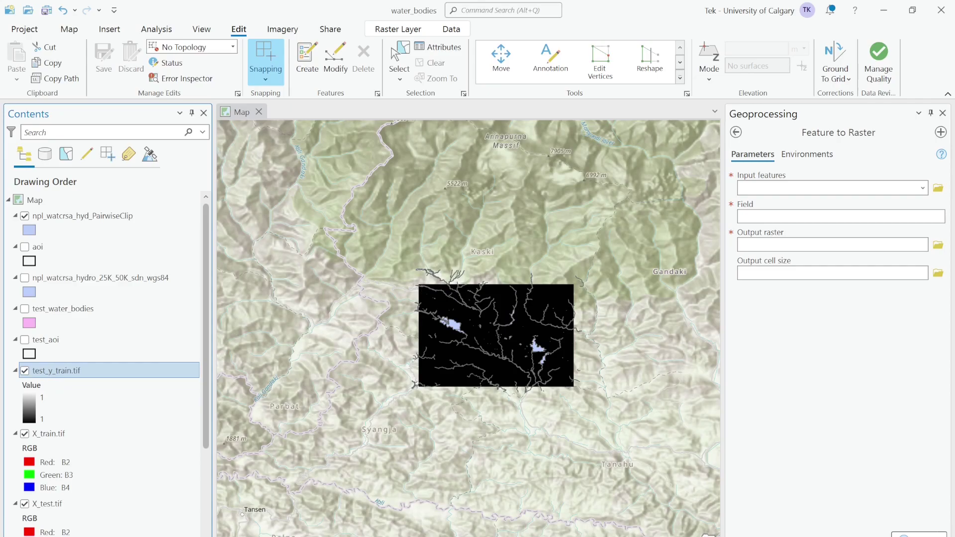
pyautogui.click(435, 497)
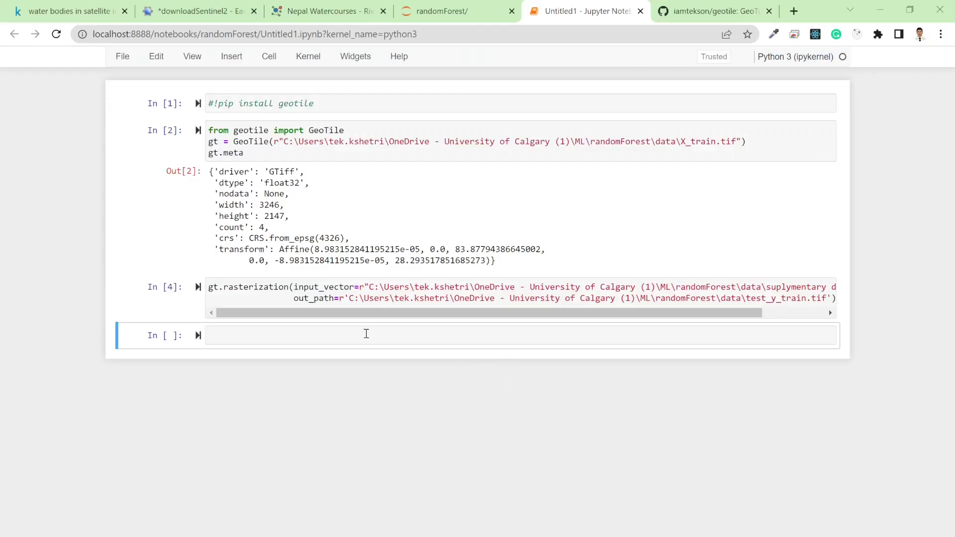
# Run gt.close() to close the current GeoTile raster.
pyautogui.click(340, 338)
pyautogui.write('gt.close()')
pyautogui.hotkey('shift', 'Return')
# Start a new cell with gt = GeoTile(r"...") holding the pasted data folder path.
pyautogui.write('gt')
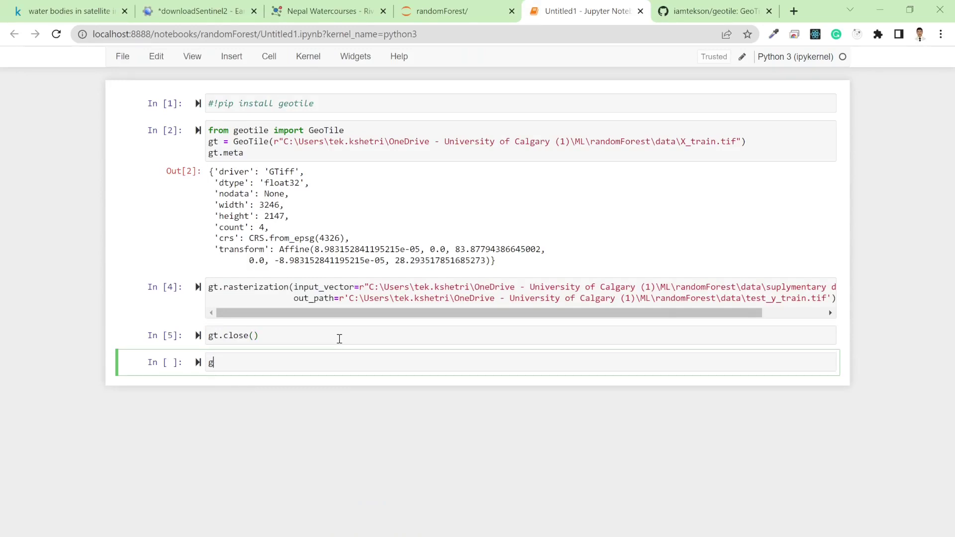
pyautogui.write(' = GeoTile(')
pyautogui.click(351, 299)
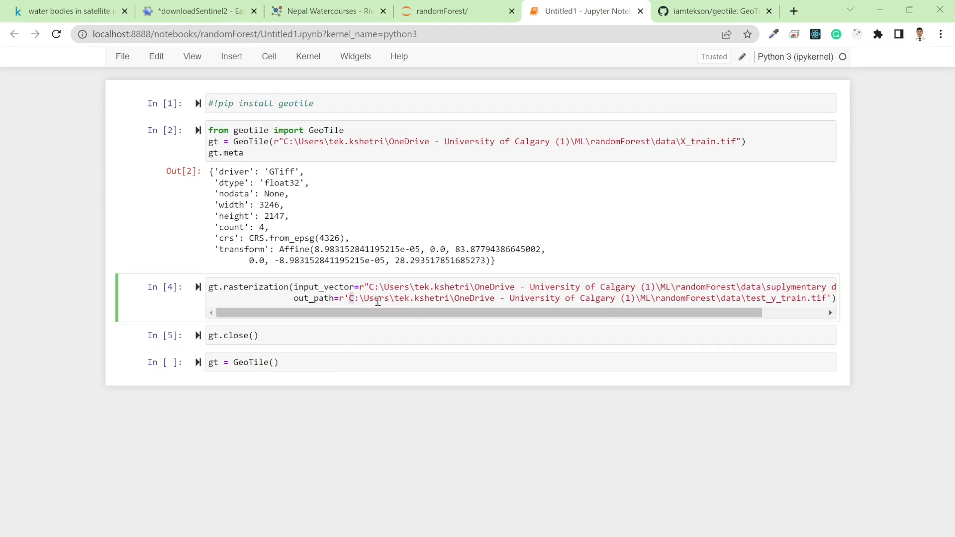
pyautogui.moveTo(348, 298); pyautogui.dragTo(828, 298)
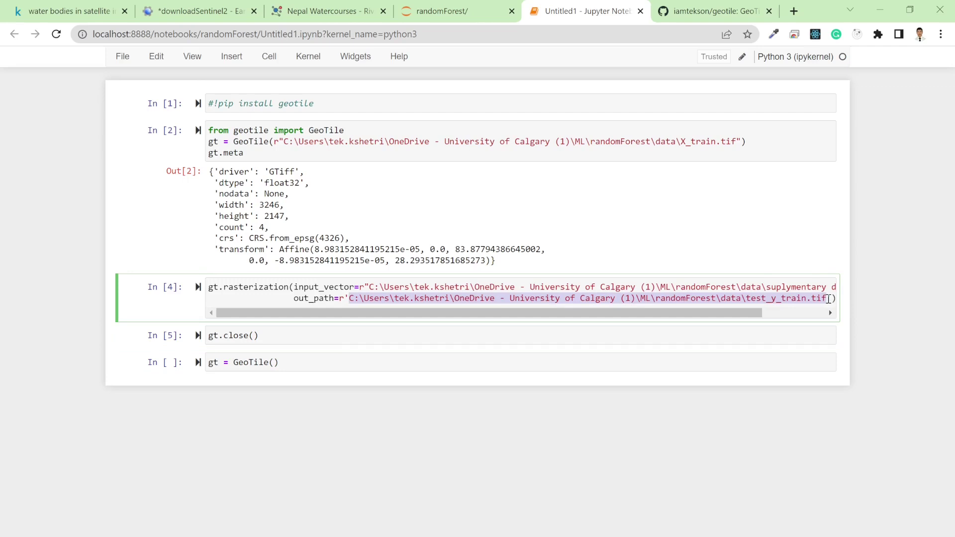
pyautogui.hotkey('ctrl', 'v')
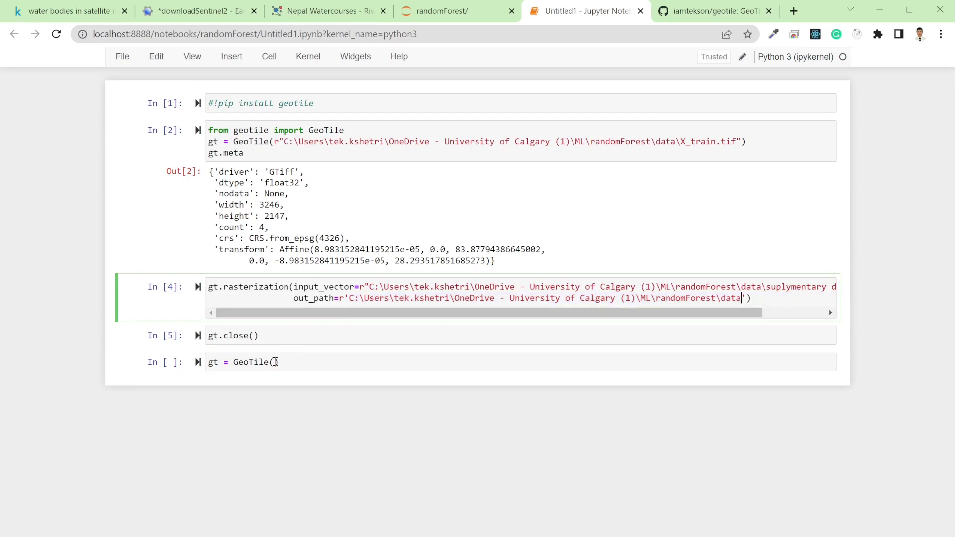
pyautogui.click(272, 362)
pyautogui.write('r')
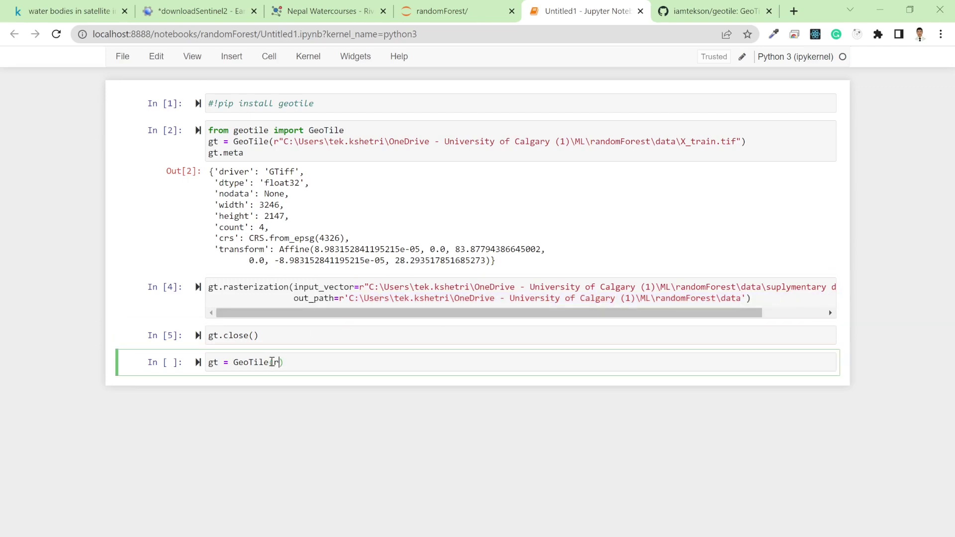
pyautogui.write('""')
pyautogui.write('C:\\Users\\tek.kshetri\\OneDrive - University of Calgary (1)\\ML\\randomForest\\data')
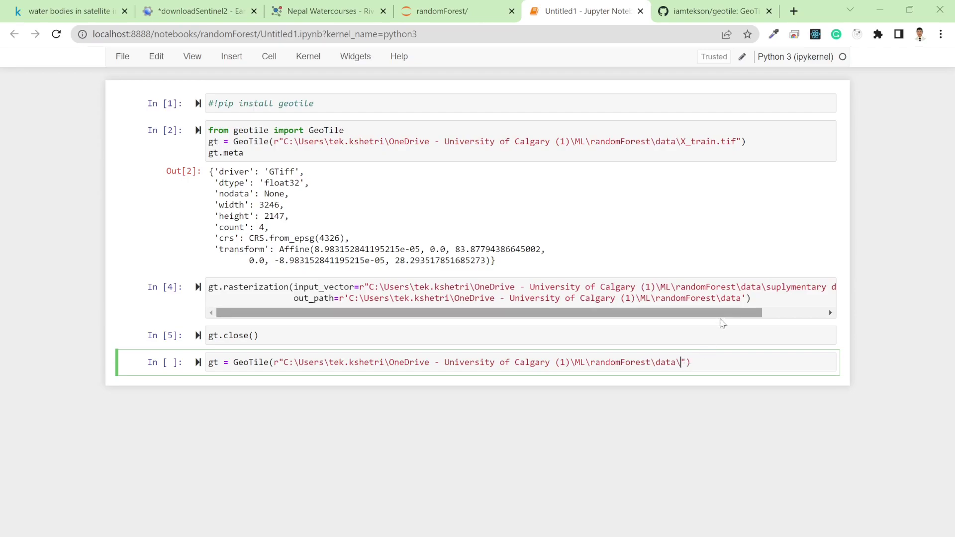
# Complete the path with test_y_train.tif, add gt.meta, and run to show the metadata.
pyautogui.hotkey('alt', 'Tab')
pyautogui.hotkey('alt', 'Tab')
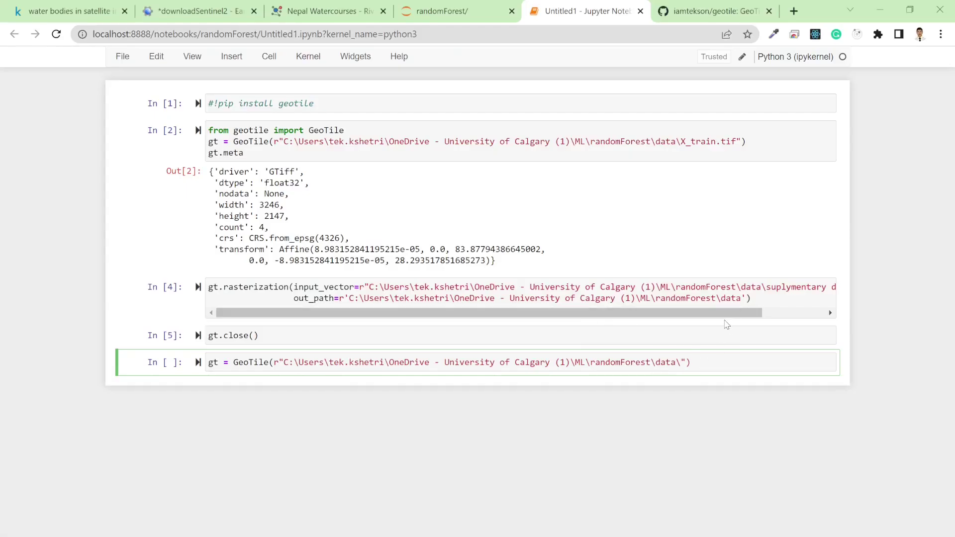
pyautogui.moveTo(726, 325); pyautogui.dragTo(635, 357)
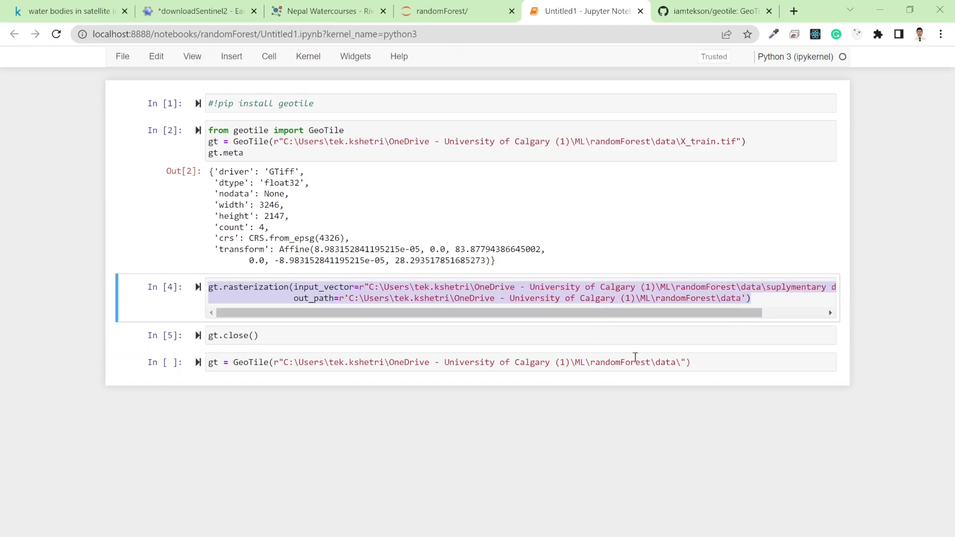
pyautogui.click(680, 362)
pyautogui.write('test')
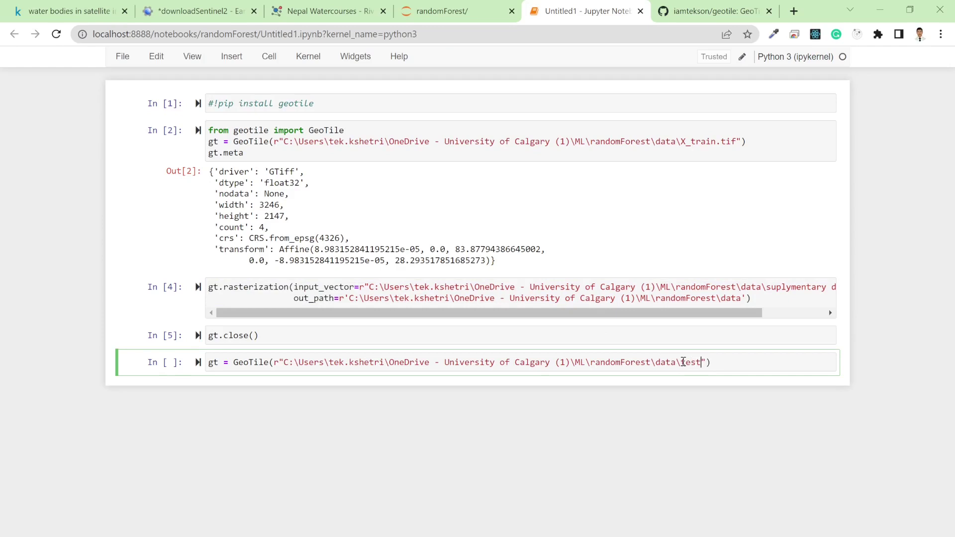
pyautogui.write('_y_train.tif')
pyautogui.press('Return')
pyautogui.write('g')
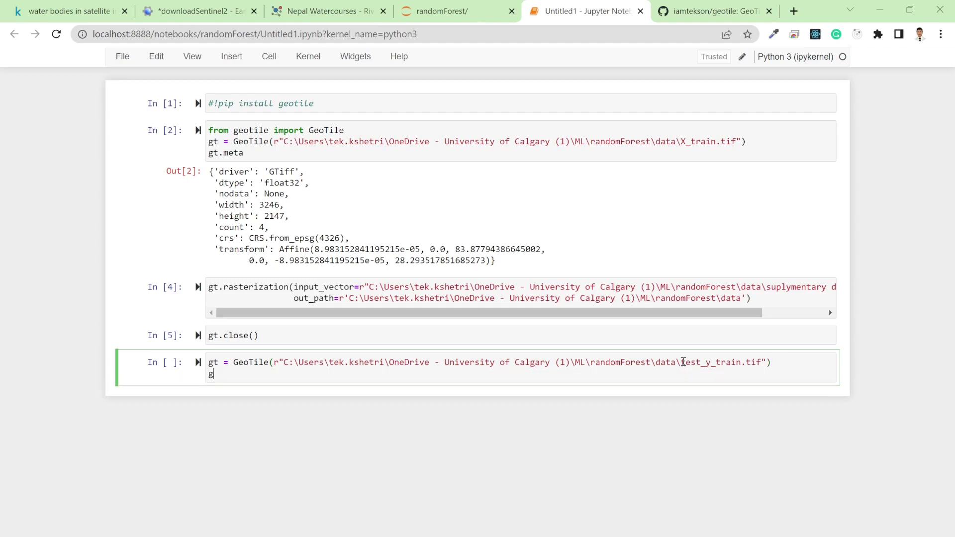
pyautogui.write('t.meta')
pyautogui.hotkey('shift', 'Return')
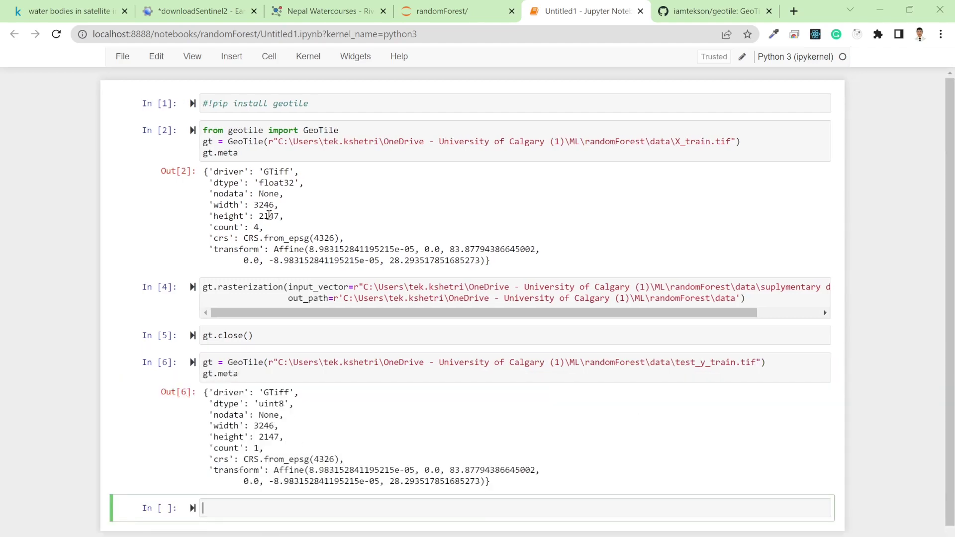
pyautogui.press('Escape')
pyautogui.moveTo(254, 204); pyautogui.dragTo(285, 219)
pyautogui.moveTo(263, 448); pyautogui.dragTo(222, 449)
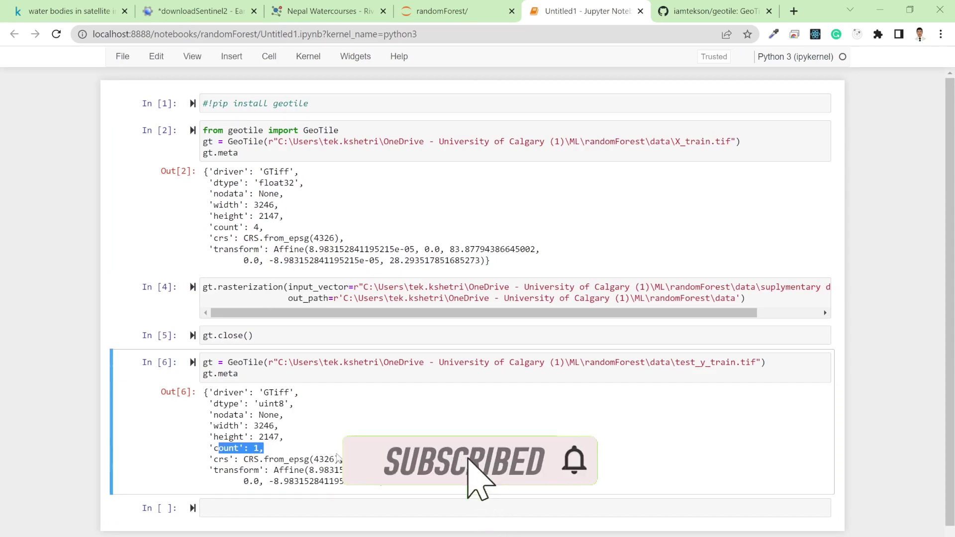
pyautogui.moveTo(253, 459); pyautogui.dragTo(299, 459)
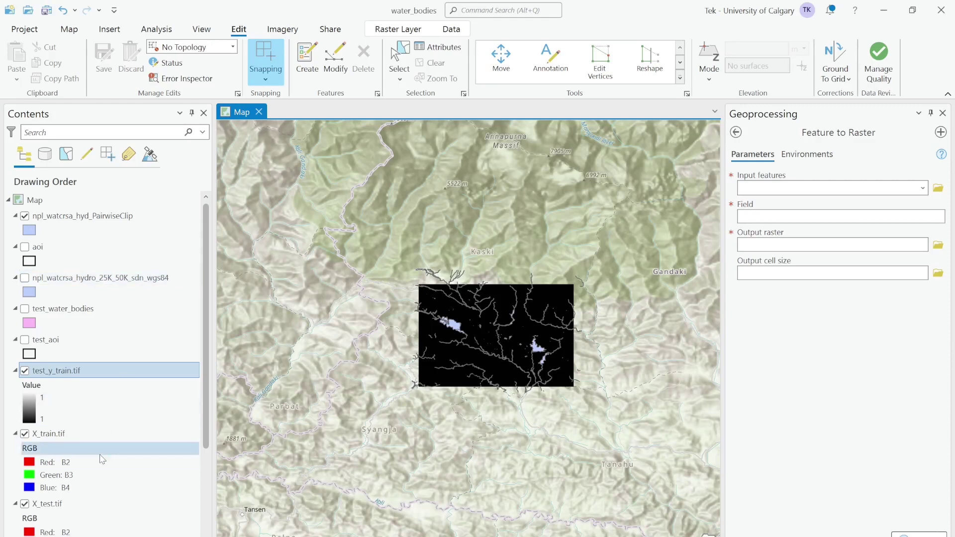
pyautogui.scroll(-3, 101, 458)
pyautogui.scroll(3, 102, 459)
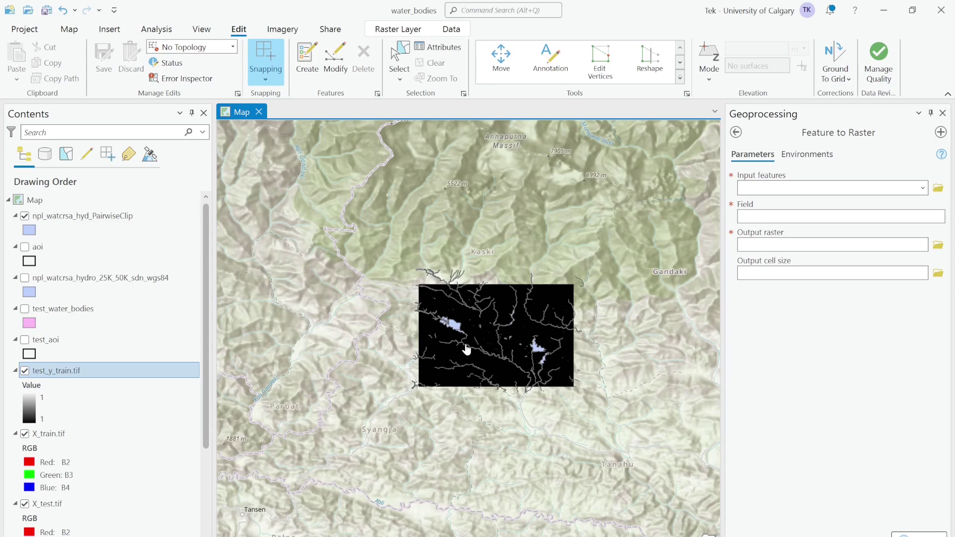
pyautogui.scroll(3, 466, 349)
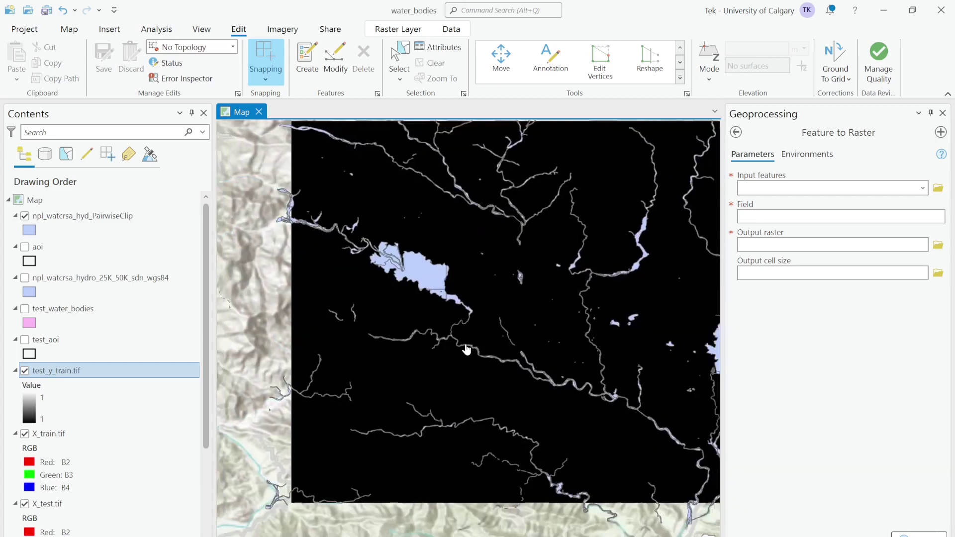
pyautogui.scroll(-3, 467, 349)
pyautogui.scroll(1, 466, 349)
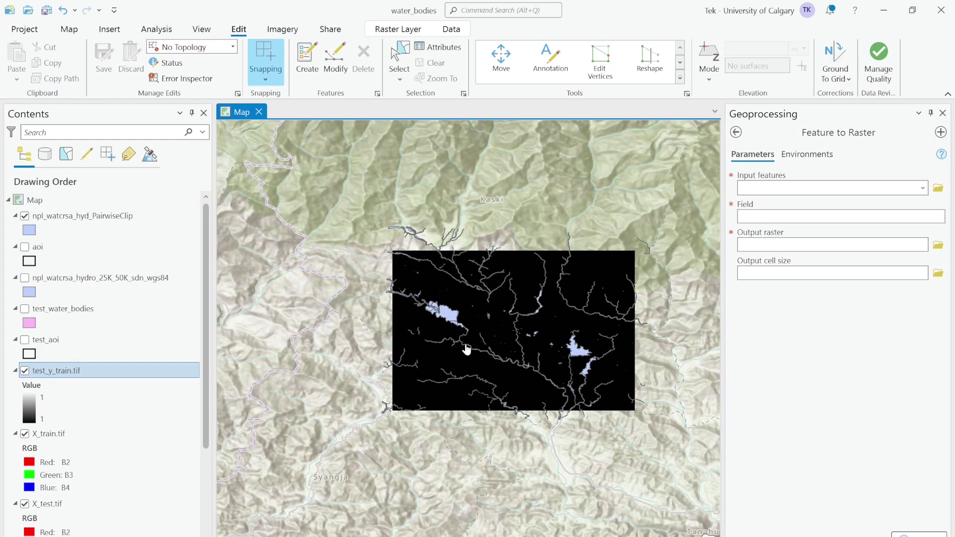